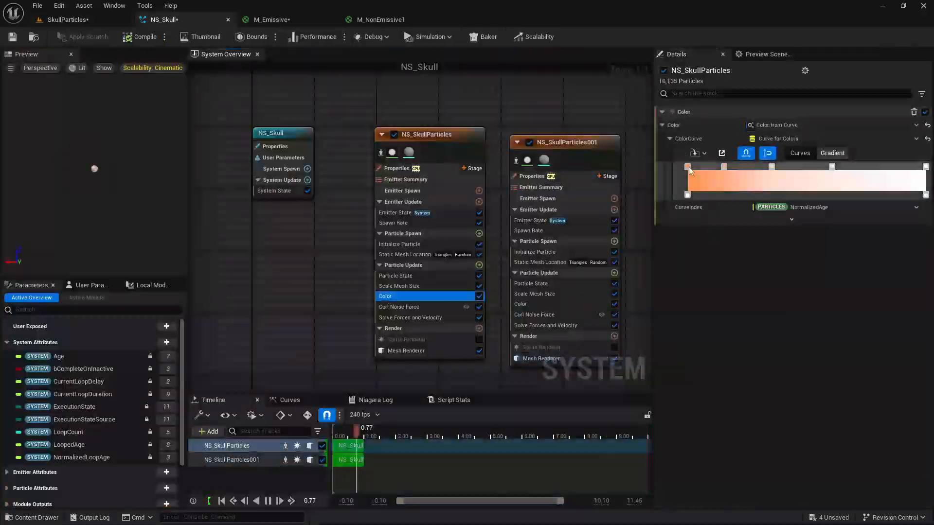
double_click(687, 167)
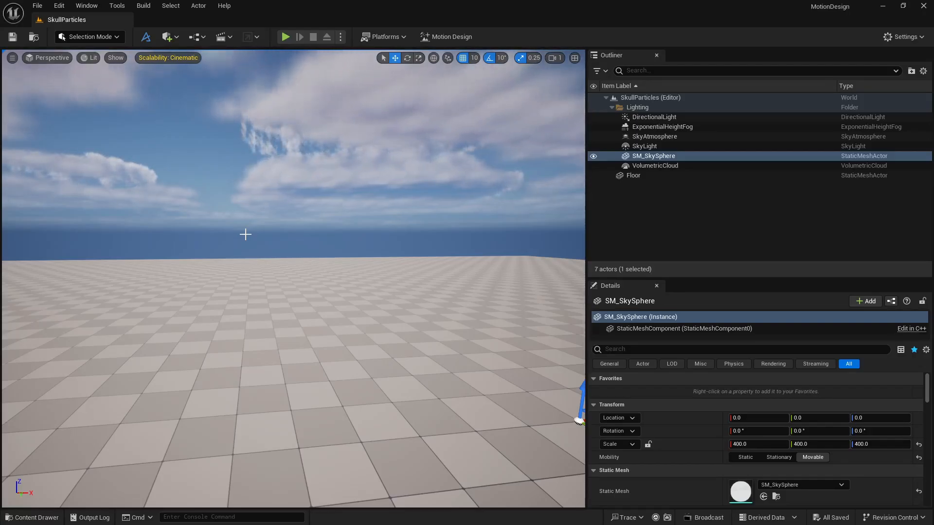
- Create a folder called 3DModel inside the MotionDesign content folder
left_click(34, 518)
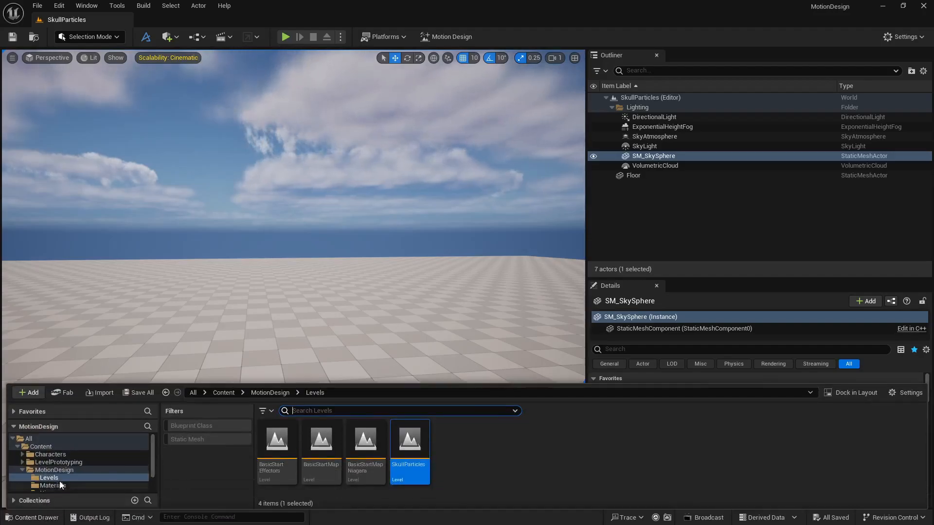
right_click(442, 452)
mouse_move(441, 424)
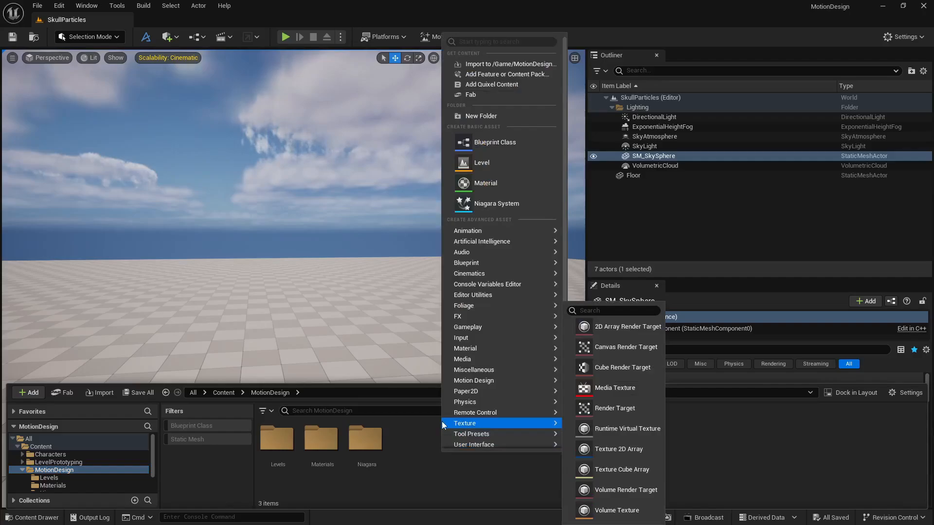
left_click(483, 115)
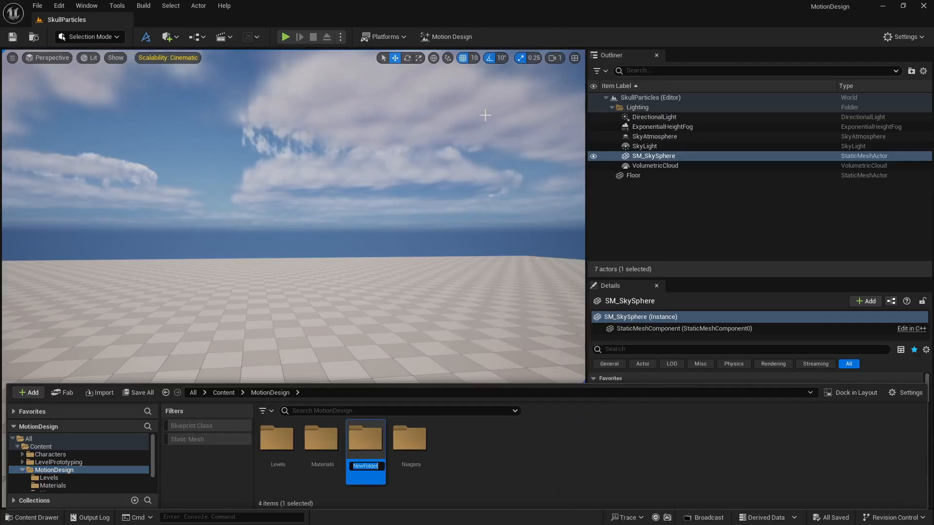
type("3DModel")
key("Return")
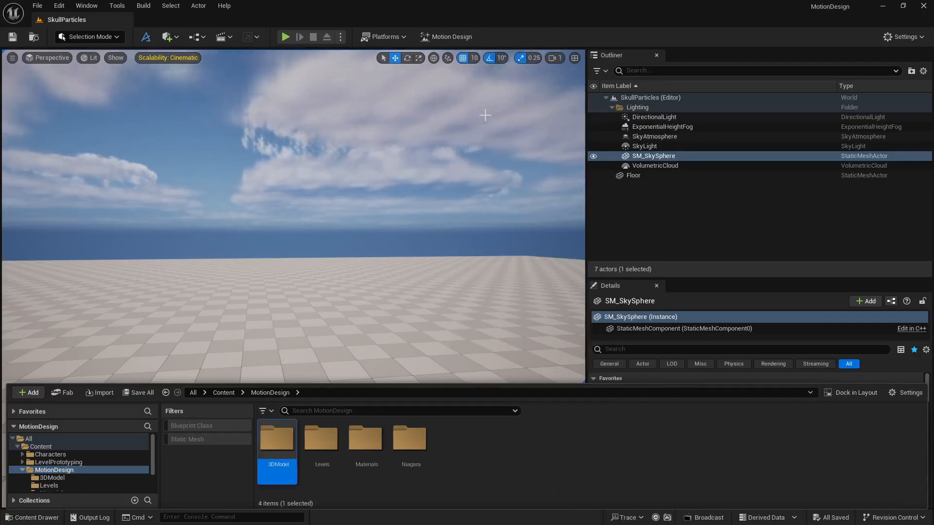
- Import the craneo.OBJ skull model into the 3DModel folder with the default import settings
double_click(274, 440)
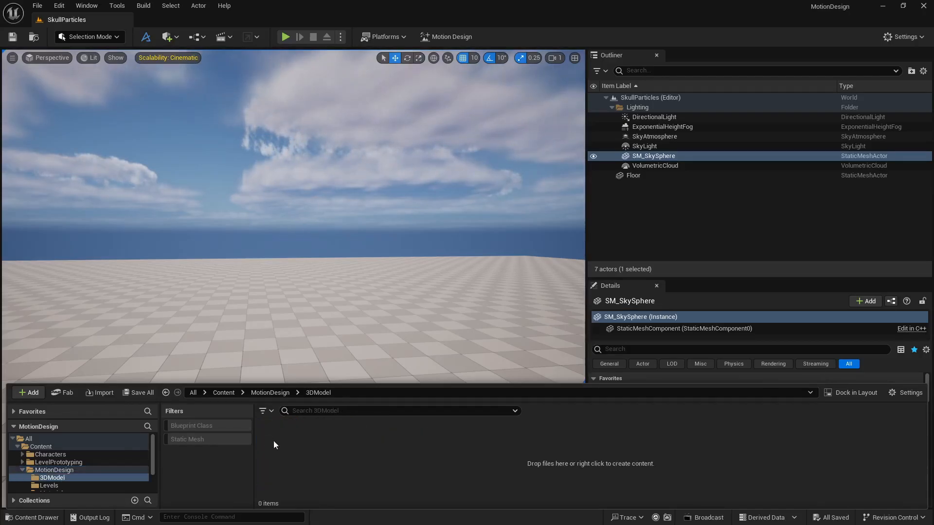
right_click(369, 459)
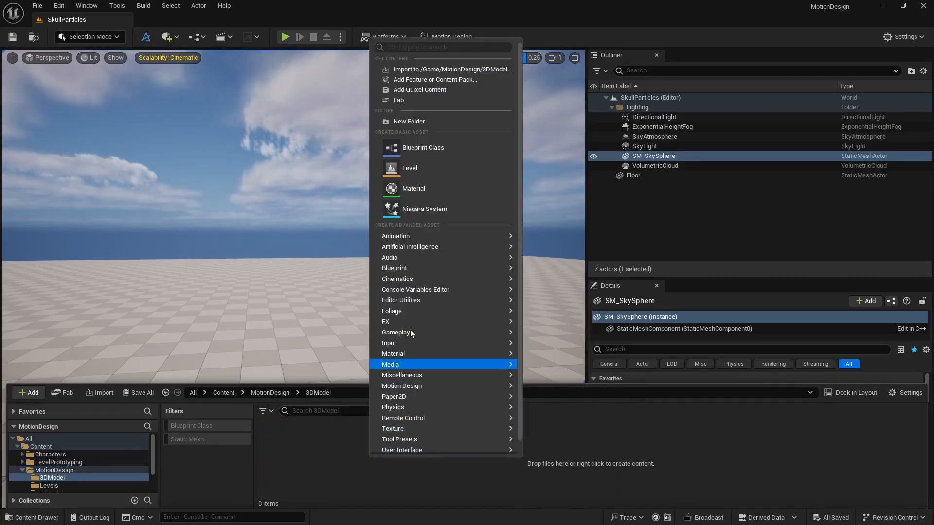
left_click(459, 71)
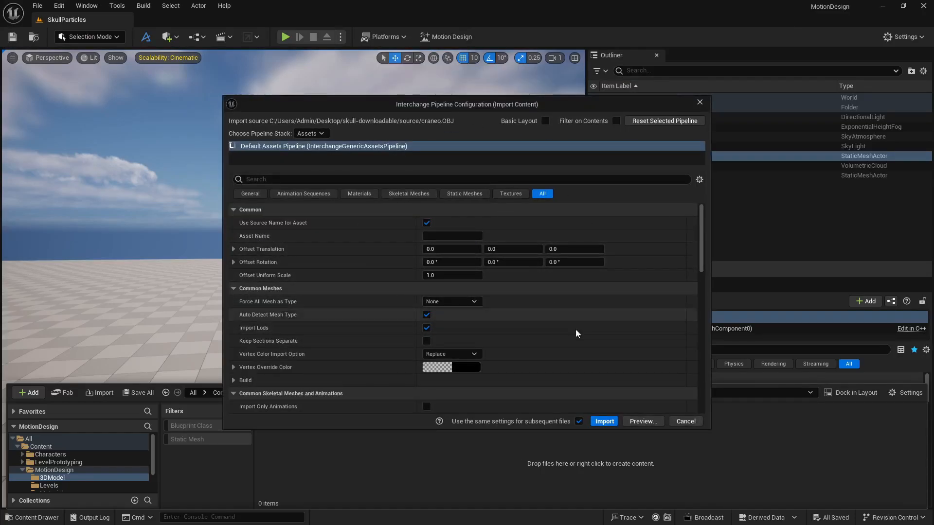
left_click(604, 421)
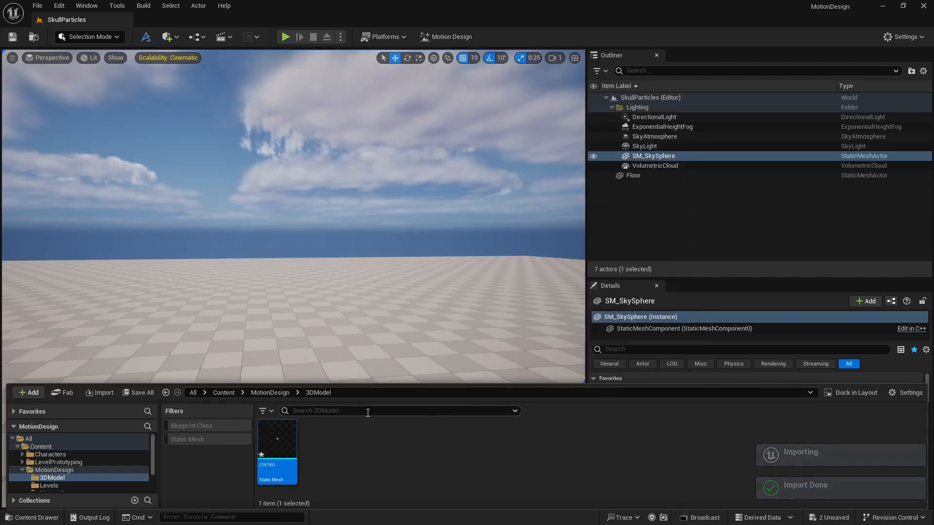
- Place the craneo mesh on the floor of the level and focus the view on it
mouse_move(271, 450)
left_click_drag(272, 449, 335, 336)
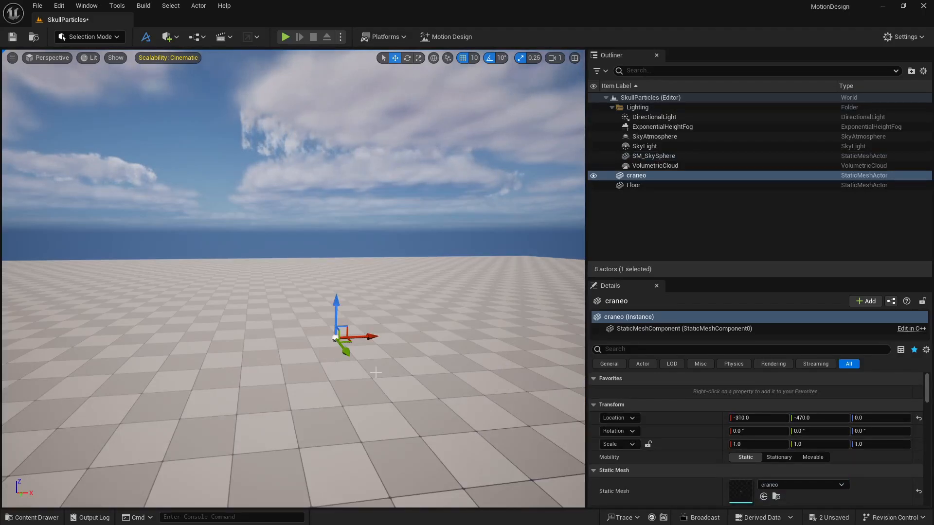
key("f")
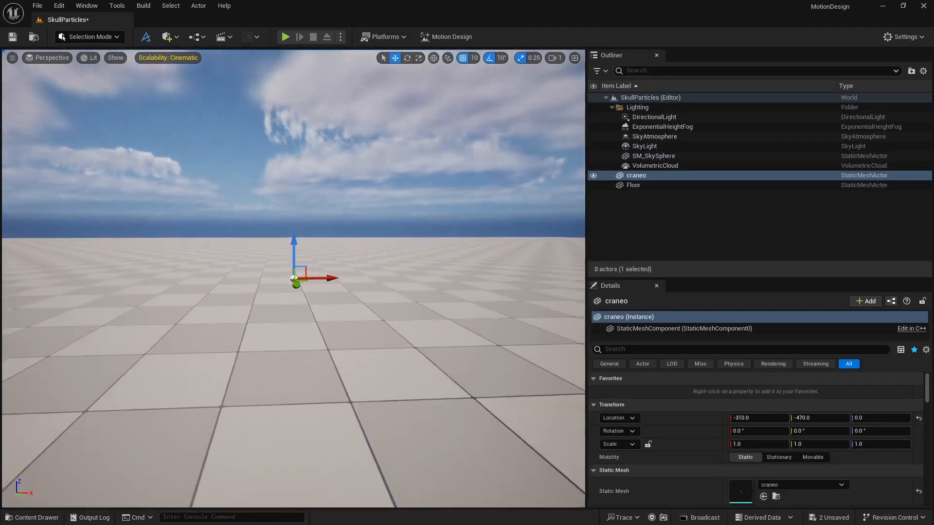
- Lock proportional scaling on the skull and set its scale to 100 on all axes
key("r")
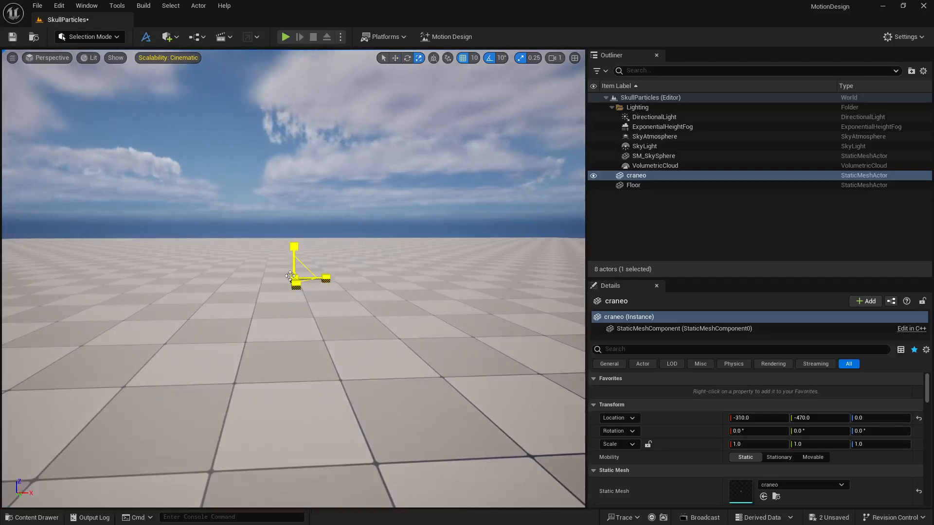
left_click_drag(295, 277, 339, 252)
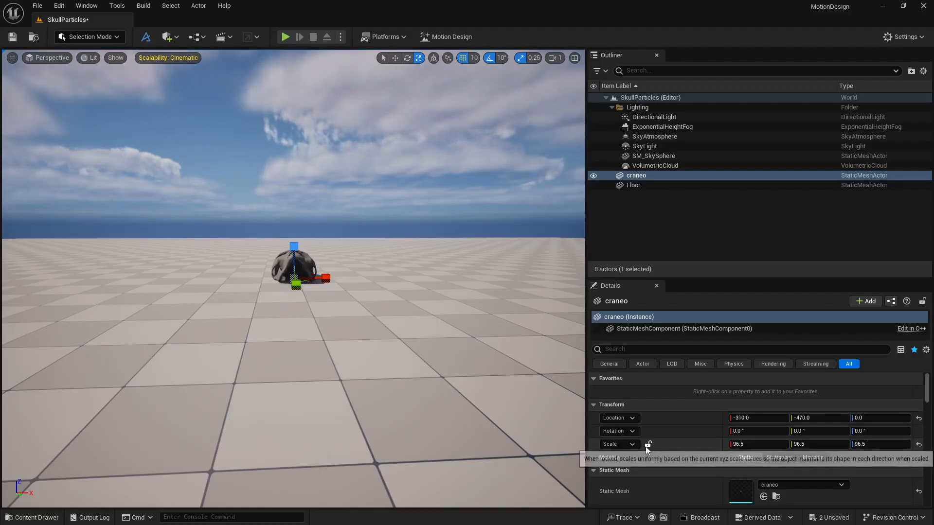
left_click(647, 444)
left_click(766, 444)
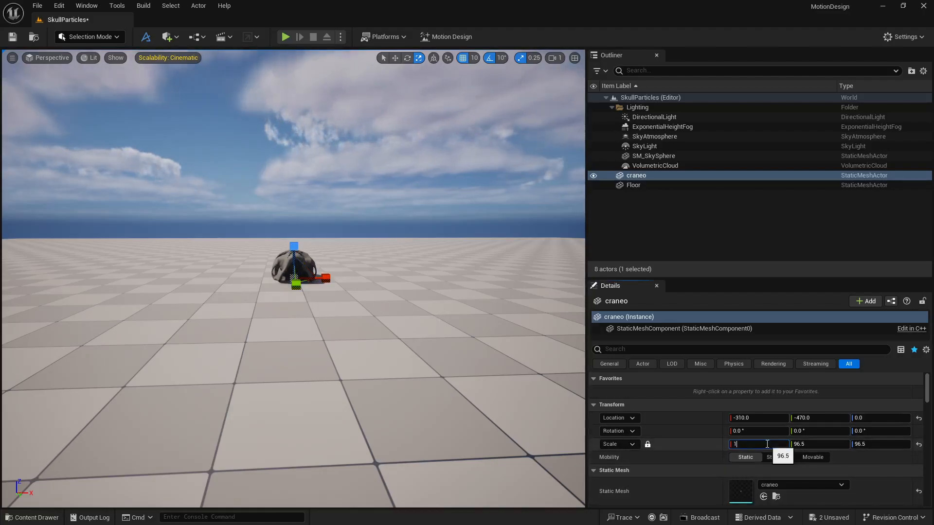
type("100")
key("Return")
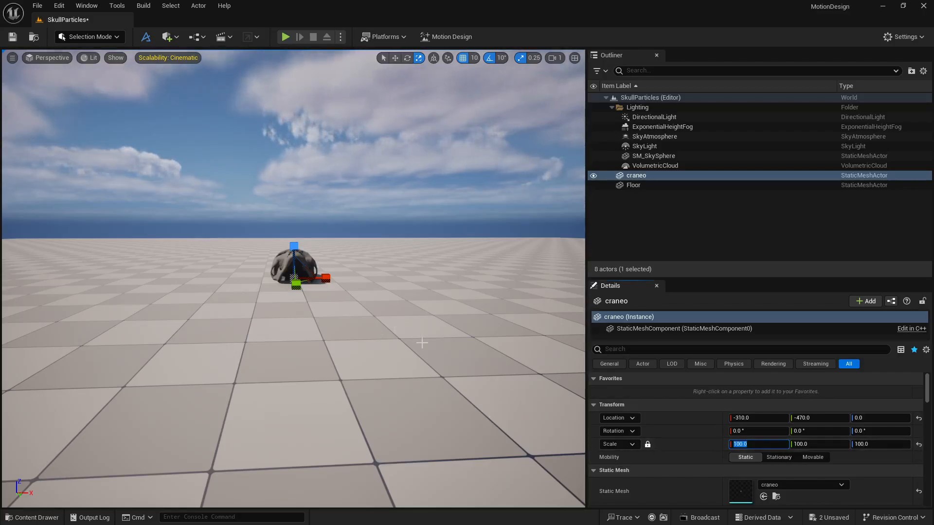
- Rotate the skull upright by 80° about X and raise it to a Z location of 90
left_click(286, 265)
key("e")
left_click_drag(296, 248, 298, 281)
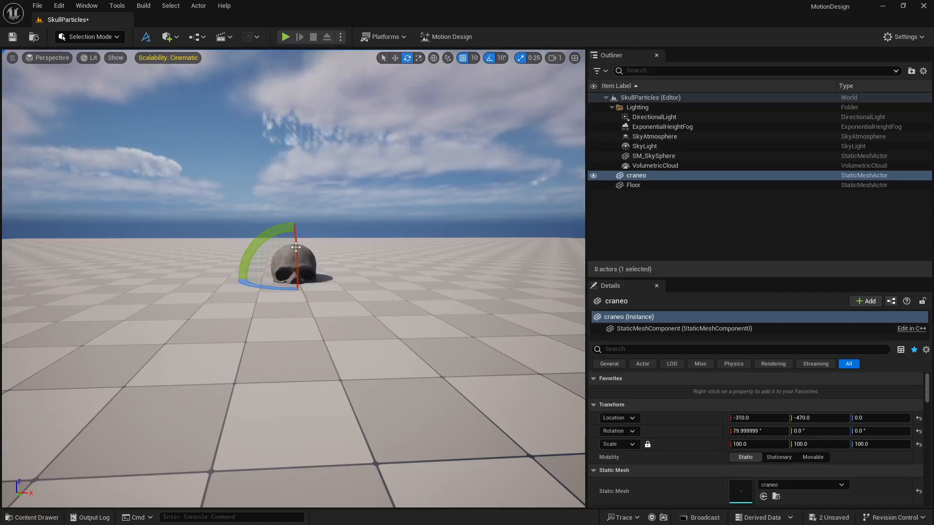
key("w")
left_click_drag(294, 235, 294, 211)
left_click(344, 170)
- Examine the upright skull's placement on the floor from different distances and viewpoints
key("w")
mouse_move(344, 171)
right_mouse_down()
mouse_move(336, 168)
mouse_move(337, 177)
right_mouse_up()
key("s")
key("e")
key("d")
key("a")
key("w")
key("a")
key("q")
key("d")
key("a")
scroll(337, 180, "down", 2)
key("s")
key("e")
key("a")
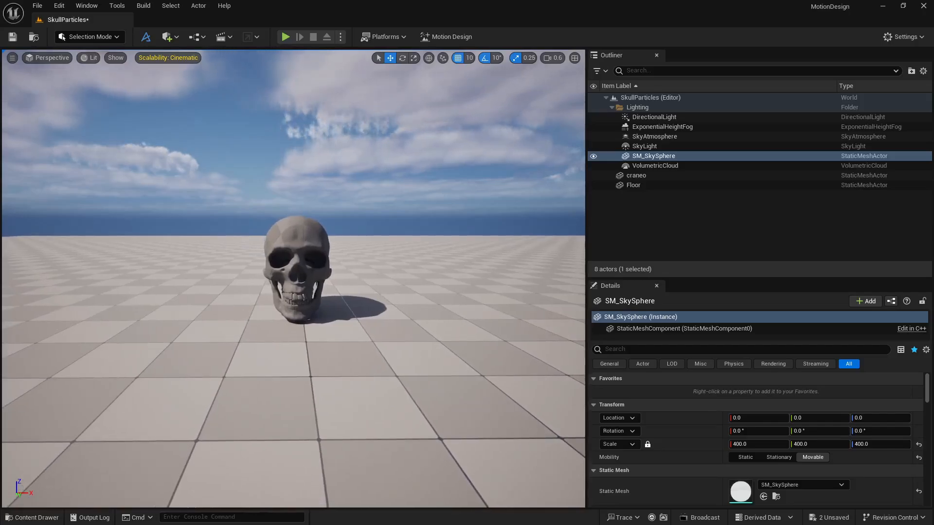
- Add a cube beside the skull as a size reference at location -450, -400, 50
left_click(174, 37)
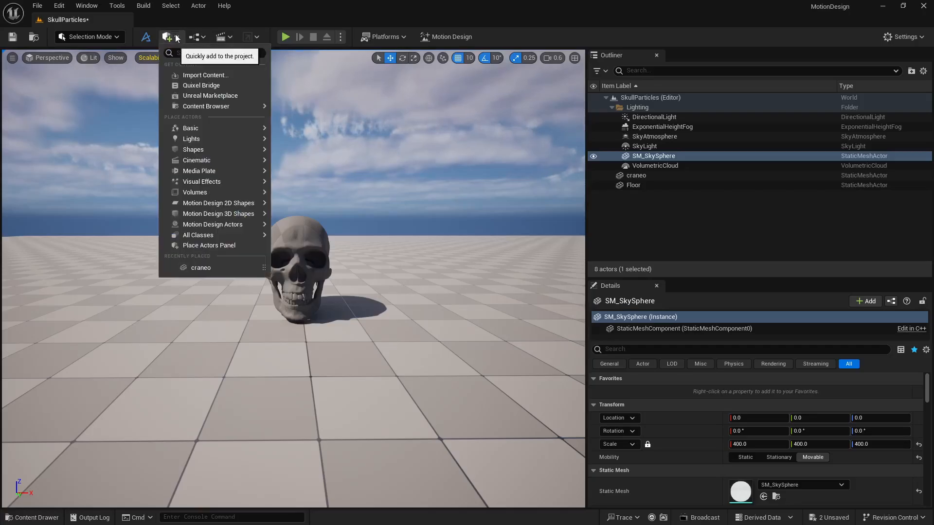
mouse_move(224, 149)
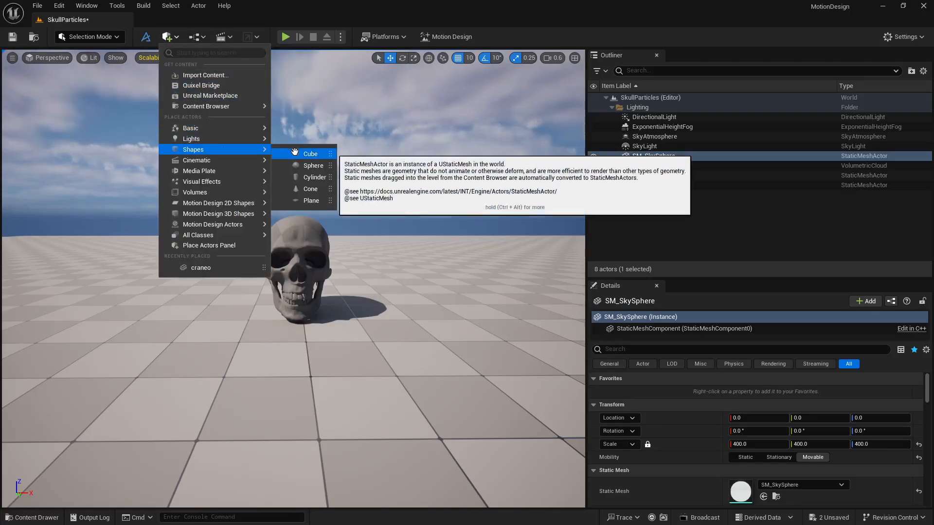
left_click(311, 154)
left_click_drag(326, 279, 89, 322)
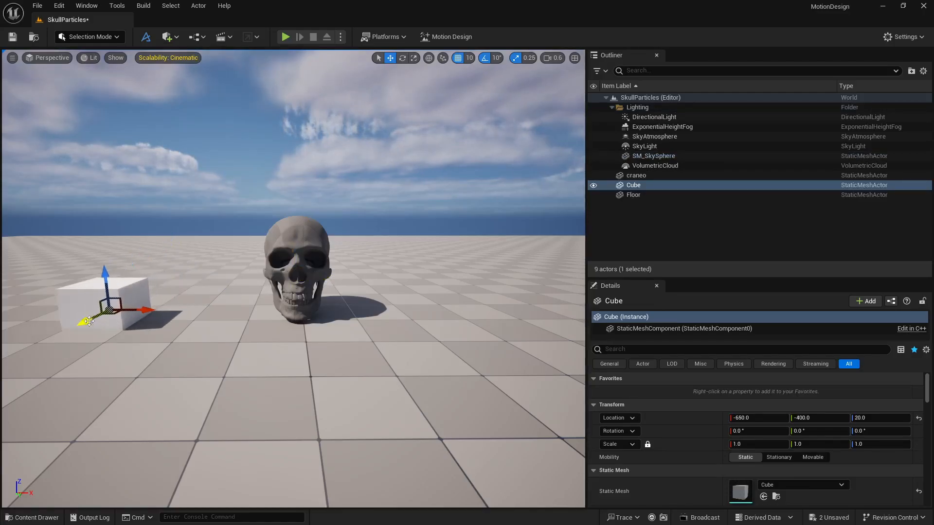
left_click_drag(146, 312, 253, 304)
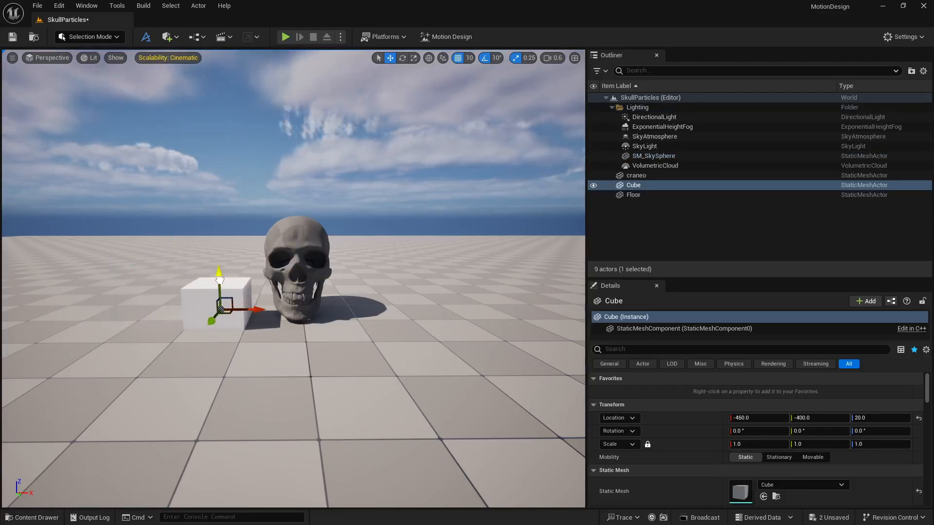
left_click_drag(219, 276, 218, 263)
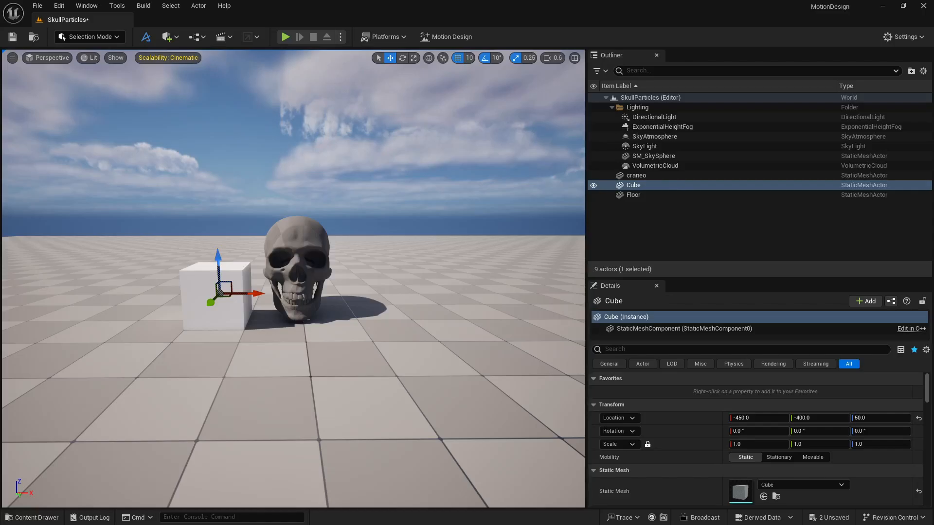
- Scale the skull down uniformly to about 73.75 and lower it to a Z location of 60
left_click(300, 257)
key("r")
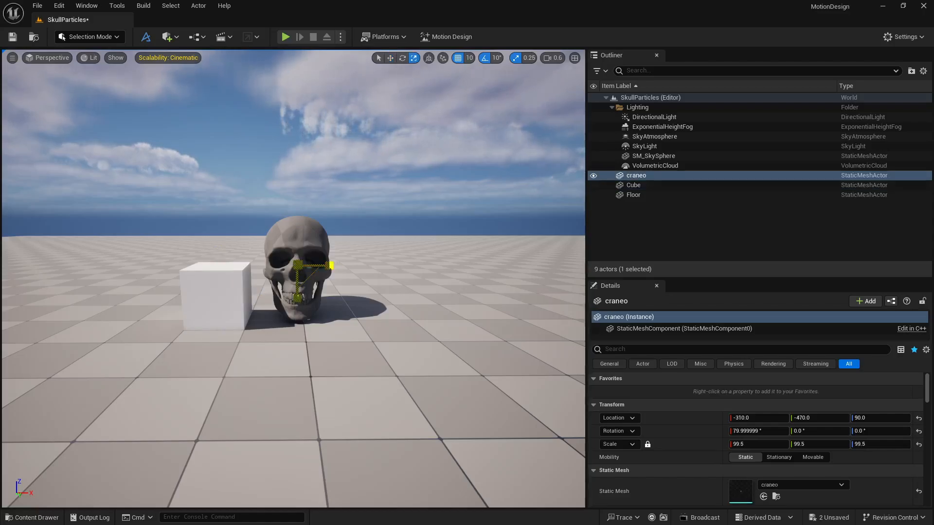
left_click_drag(316, 272, 301, 280)
key("w")
left_click_drag(296, 234, 296, 252)
- Move the skull to a Y location of -420 and set its uniform scale to 70
right_click_drag(296, 252, 228, 234)
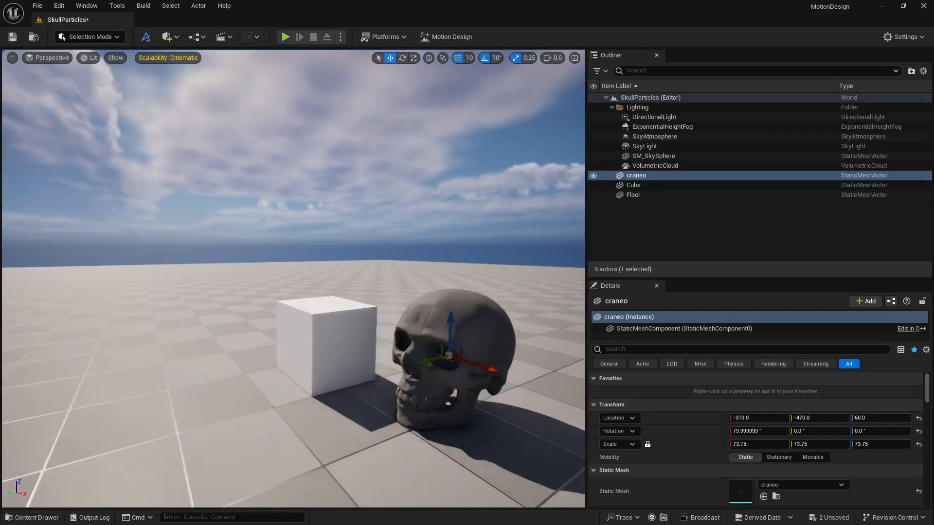
right_click_drag(450, 358, 375, 358)
left_click_drag(314, 366, 272, 375)
right_click_drag(273, 375, 375, 365)
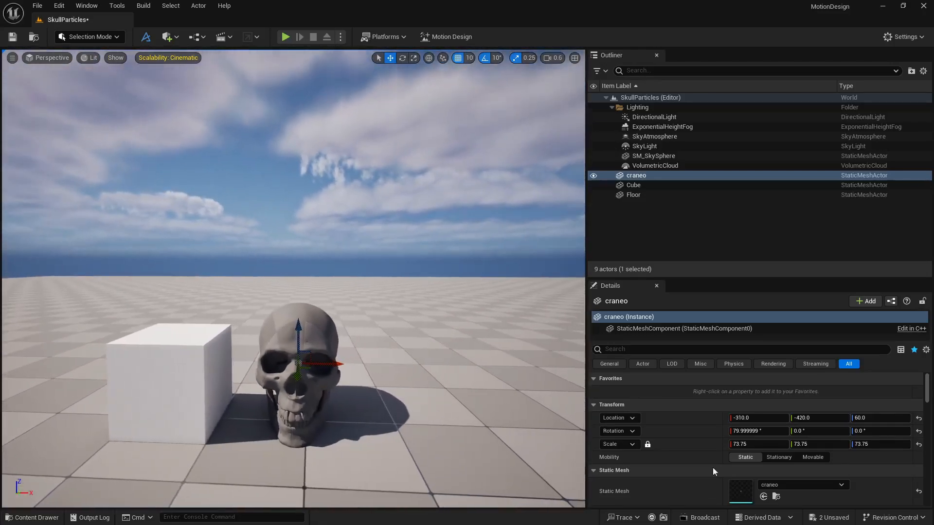
left_click(755, 445)
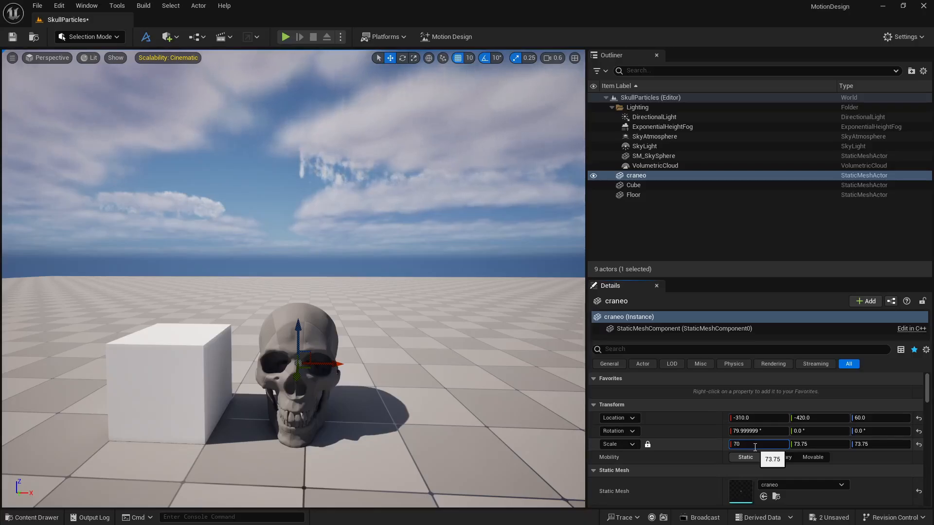
key("Return")
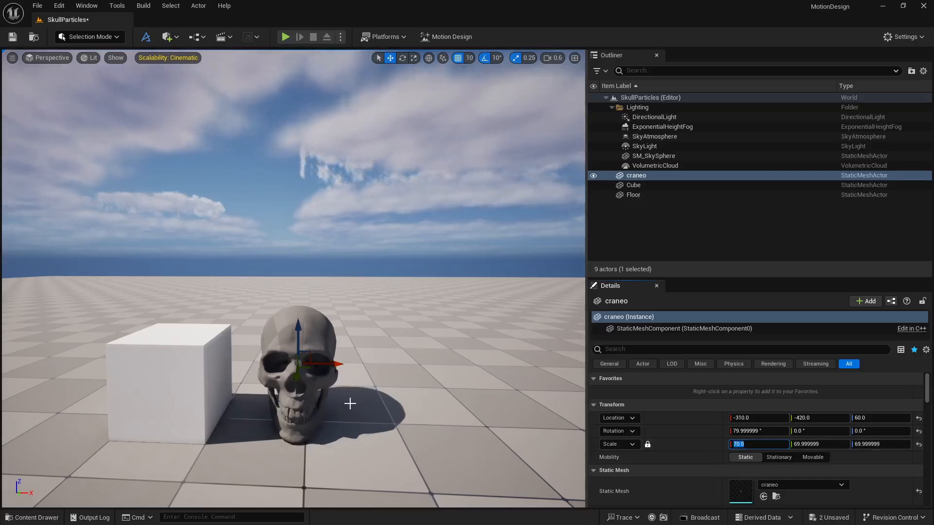
- Delete the reference cube beside the skull
right_click_drag(350, 403, 330, 408)
left_click(214, 358)
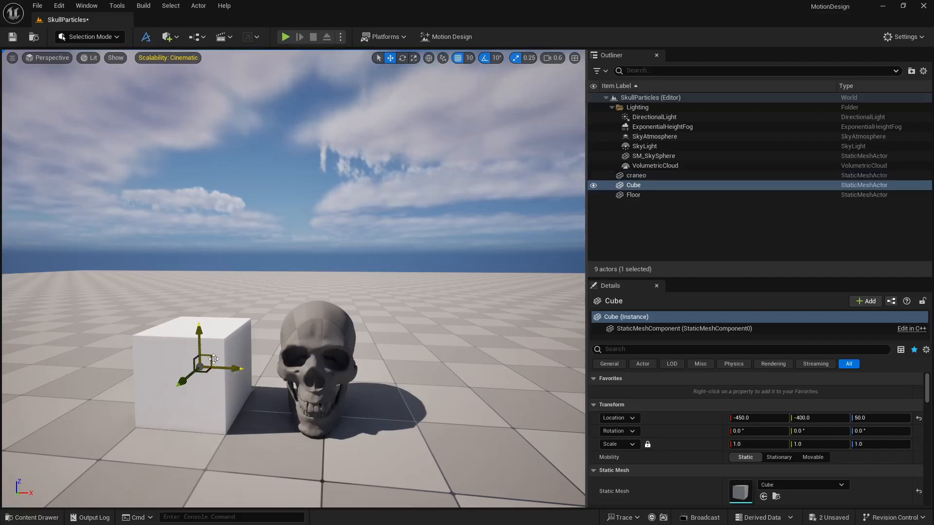
key("Delete")
- Turn the skull about its vertical axis into a three-quarter pose and frame it in the viewport
right_click_drag(214, 359, 254, 410)
left_click(254, 410)
key("e")
left_click_drag(258, 380, 219, 380)
left_click(278, 324)
right_click_drag(278, 324, 291, 327)
key("a")
key("q")
scroll(291, 326, "down", 4)
key("d")
key("w")
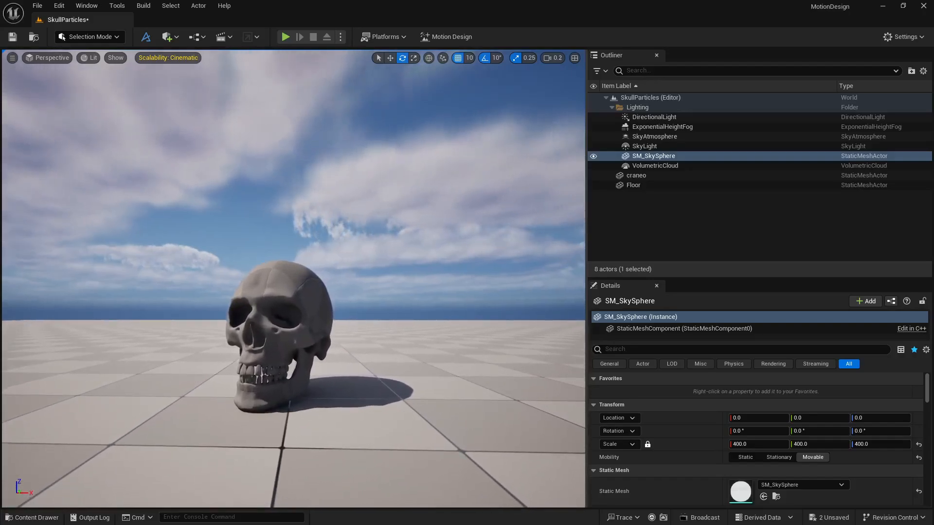
- Create a new material in the MotionDesign Materials folder and open it for editing
left_click(34, 518)
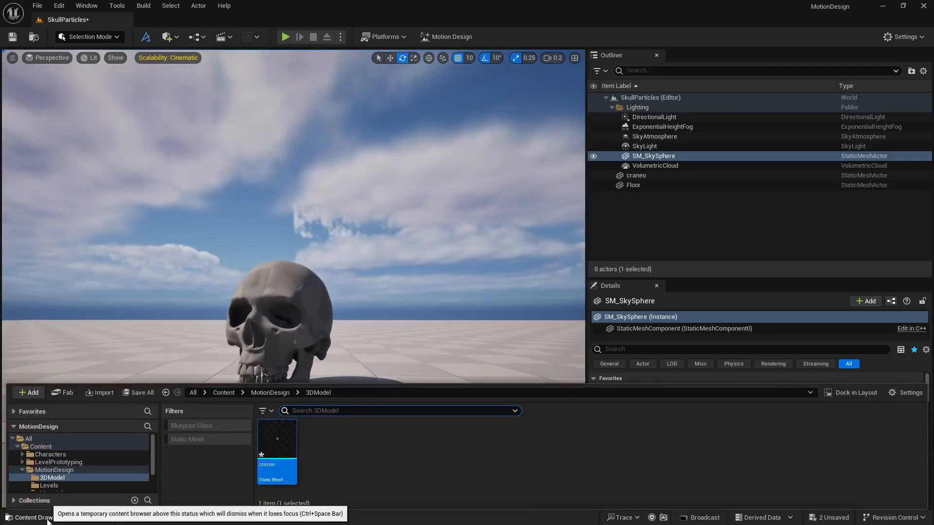
left_click(63, 470)
double_click(365, 438)
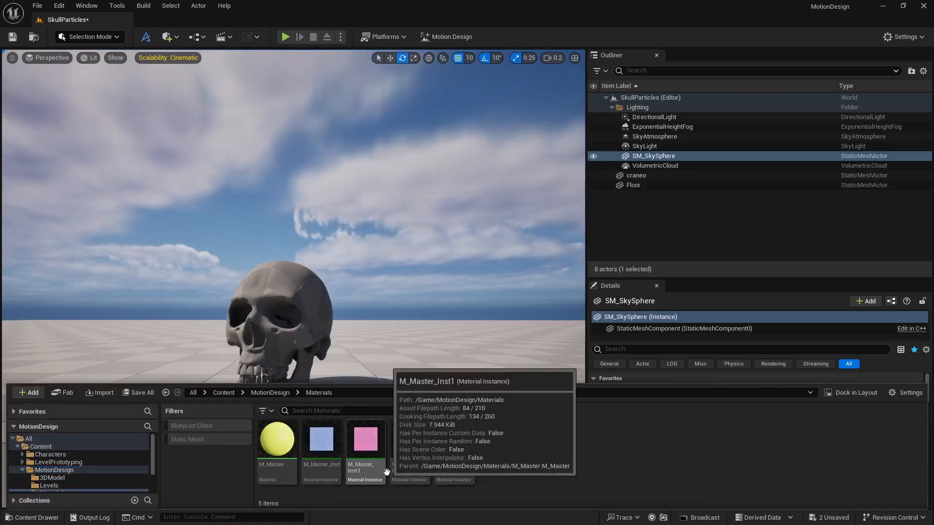
right_click(561, 439)
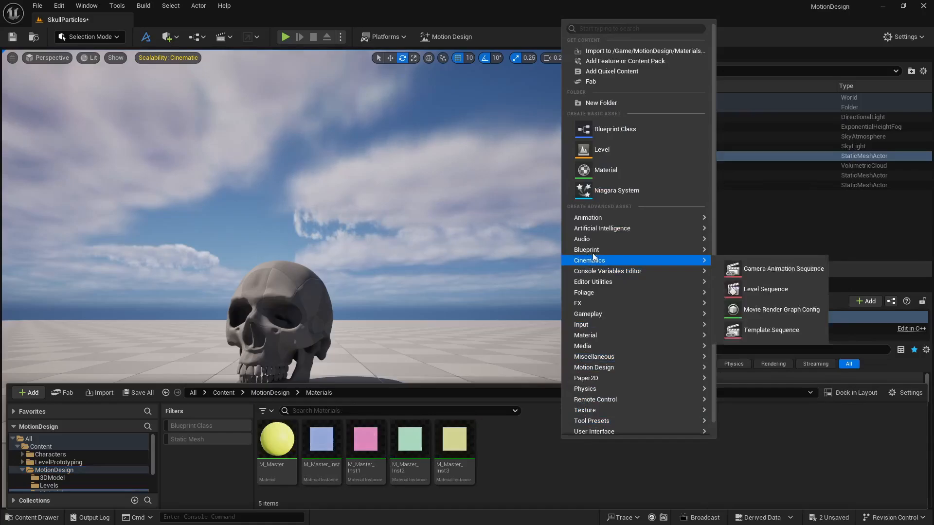
left_click(611, 170)
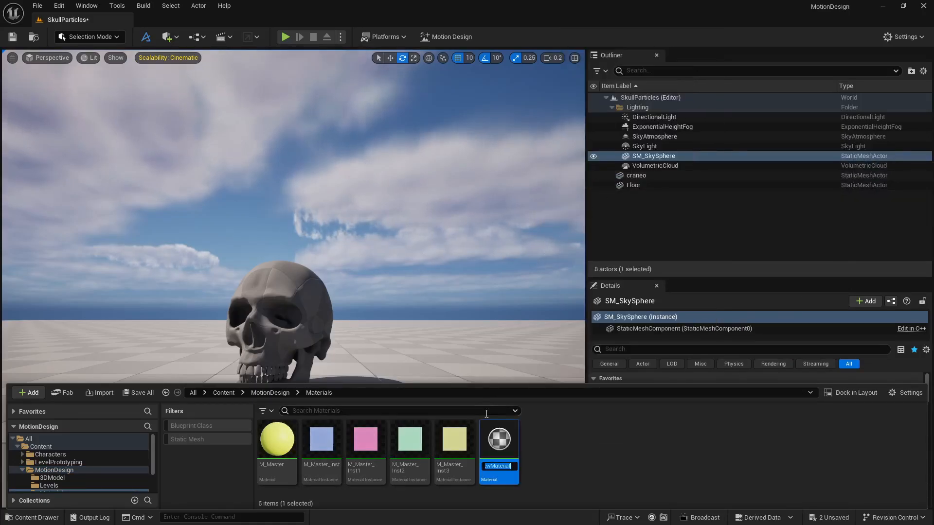
key("Return")
double_click(499, 439)
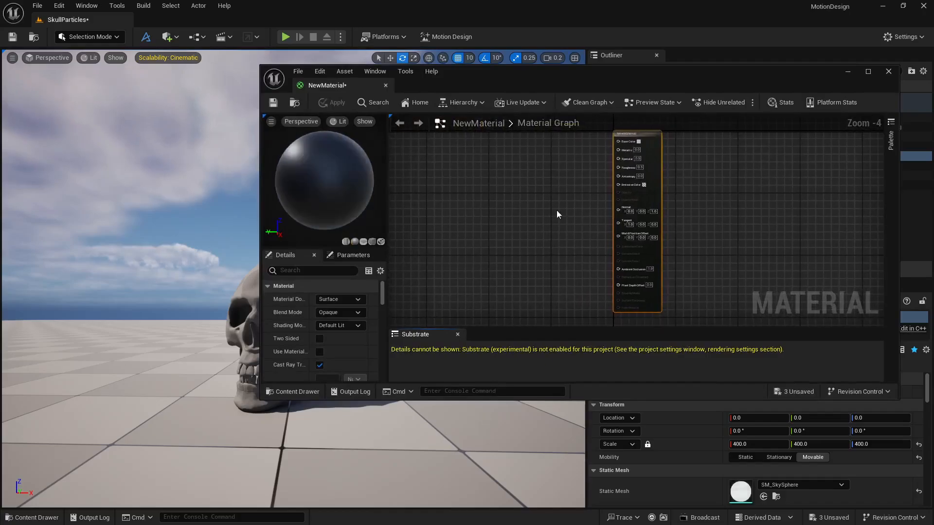
- Promote the material's Base Color input to a parameter
right_click(618, 141)
left_click(647, 172)
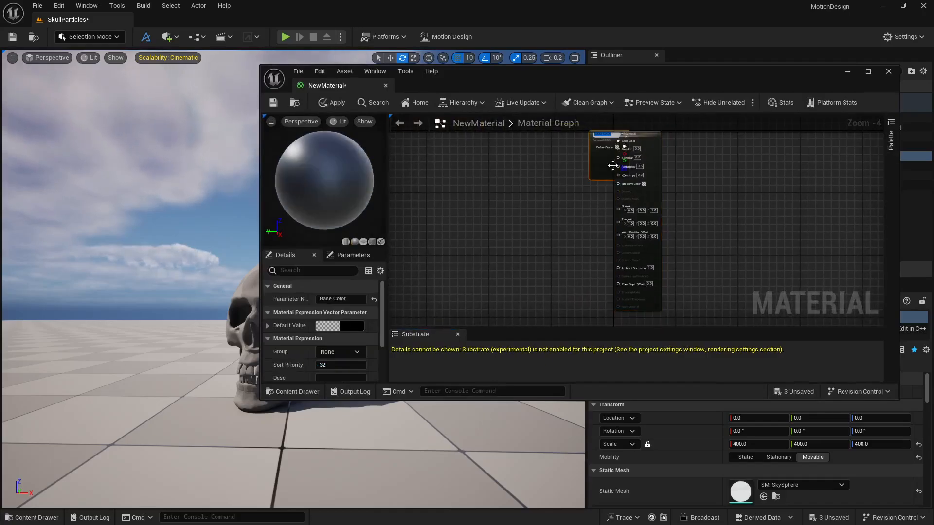
- Place the Base Color parameter node clear of the material's main node and set its default colour to black
left_click_drag(612, 166, 484, 171)
double_click(482, 174)
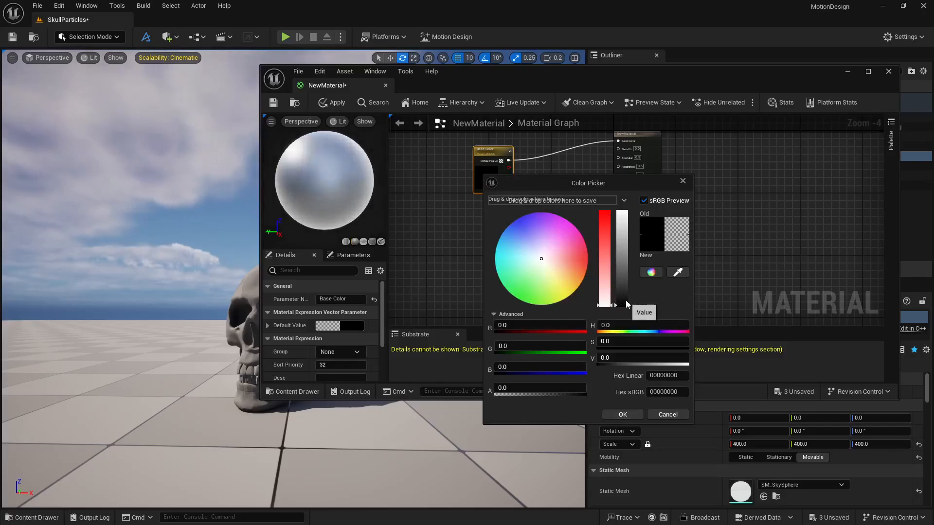
left_click(623, 307)
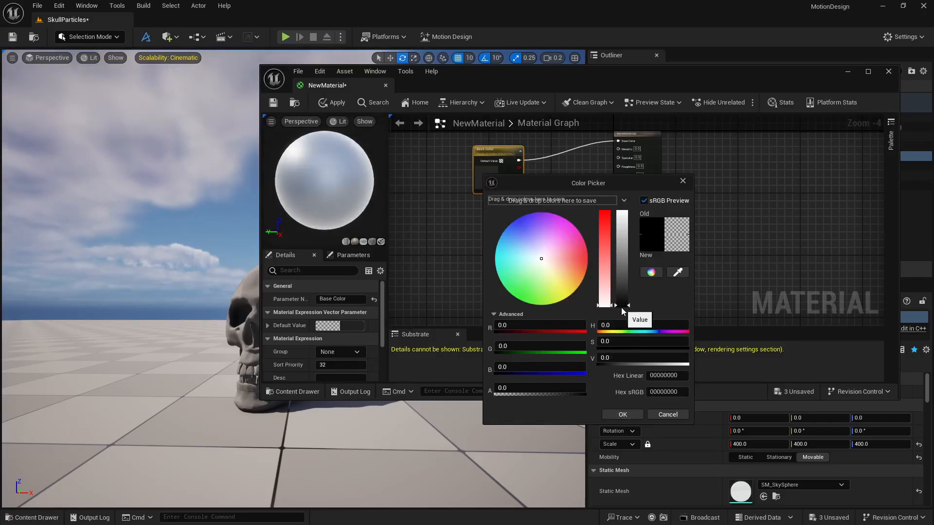
left_click(613, 415)
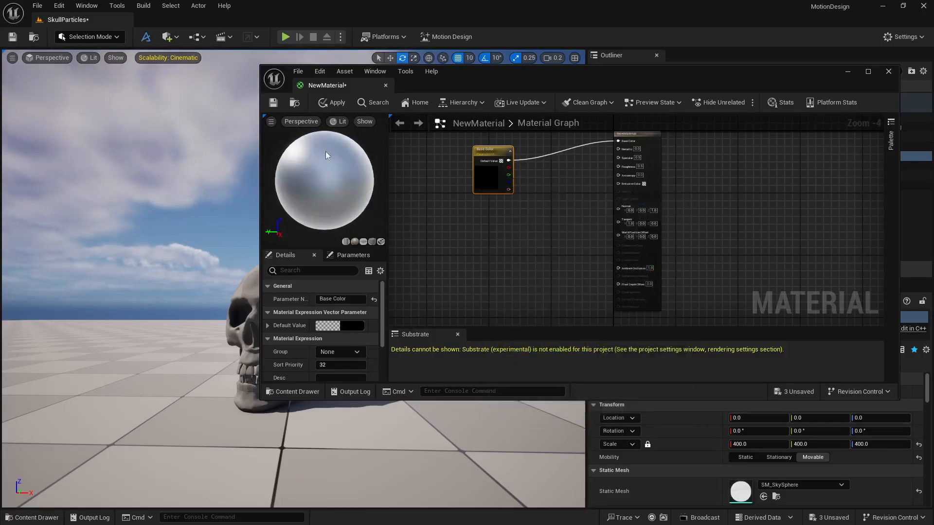
- Save and close the black material, and apply it to the skull in the level
left_click(272, 102)
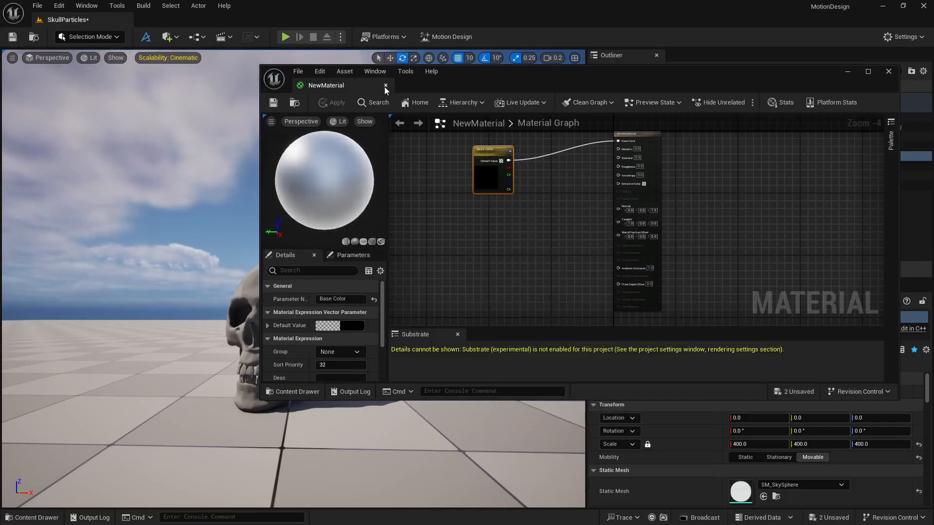
left_click(385, 86)
left_click(54, 518)
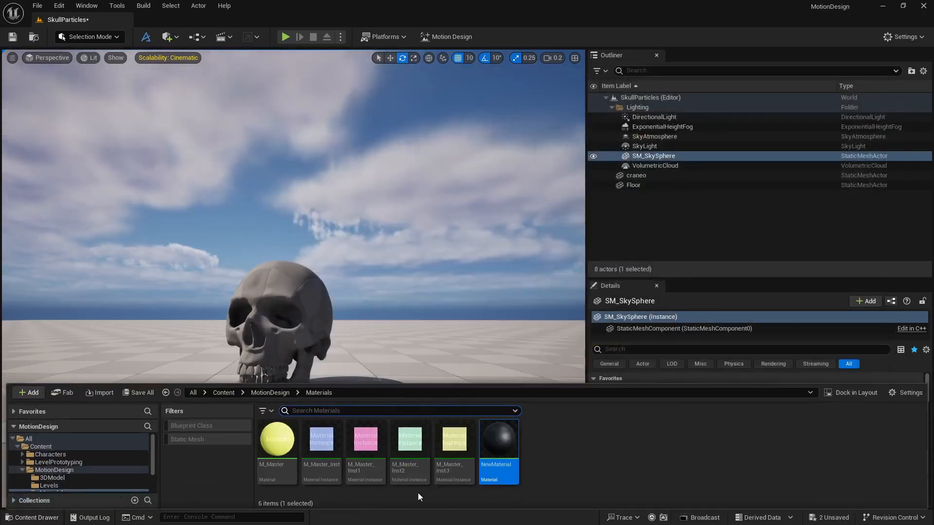
left_click_drag(501, 443, 272, 292)
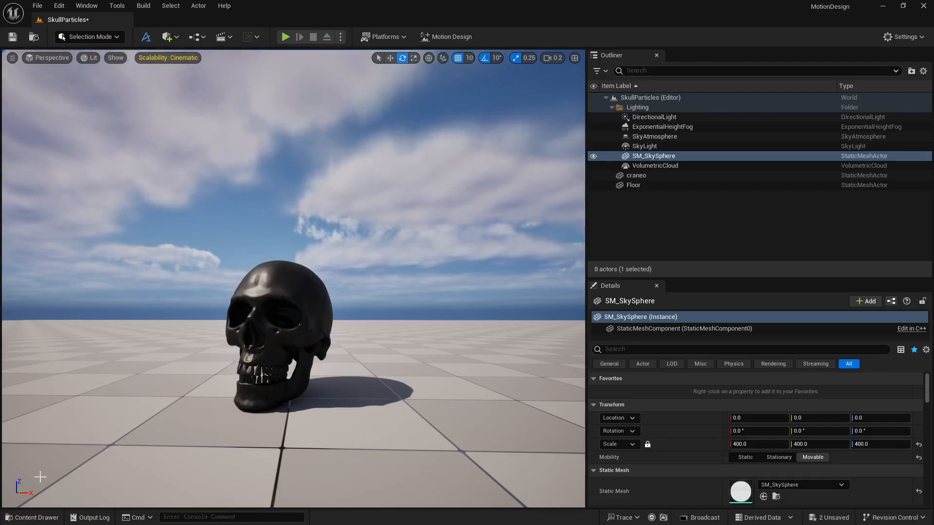
- Create a Niagara System from the Empty emitter template in the MotionDesign Niagara folder and name it NS_Skull
left_click(29, 517)
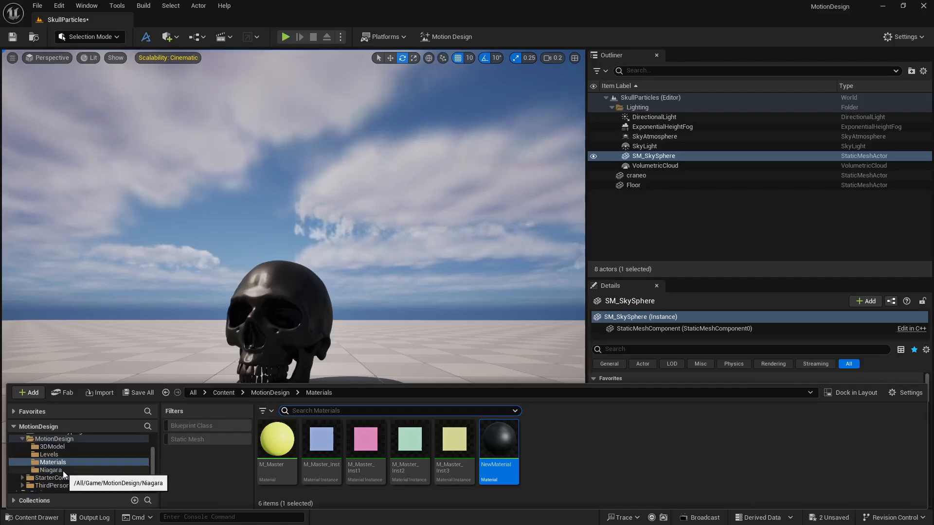
left_click(51, 470)
right_click(366, 460)
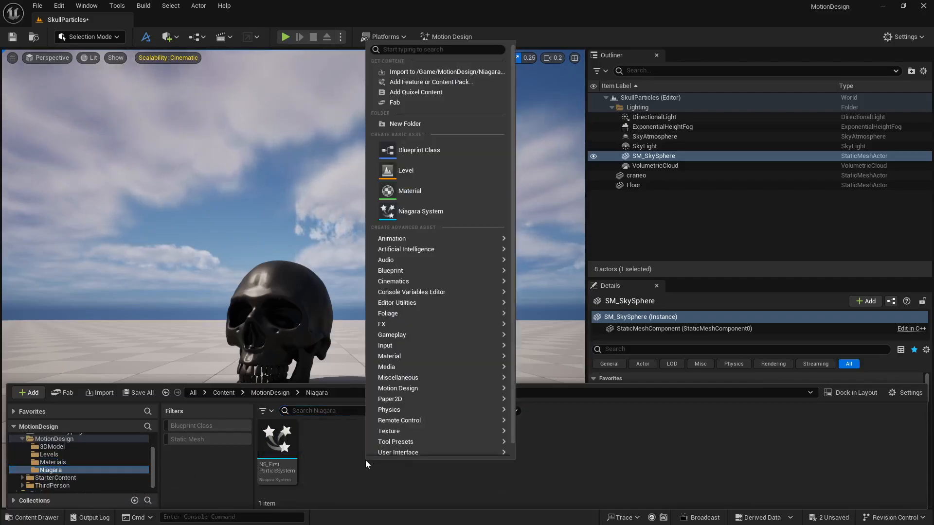
left_click(424, 214)
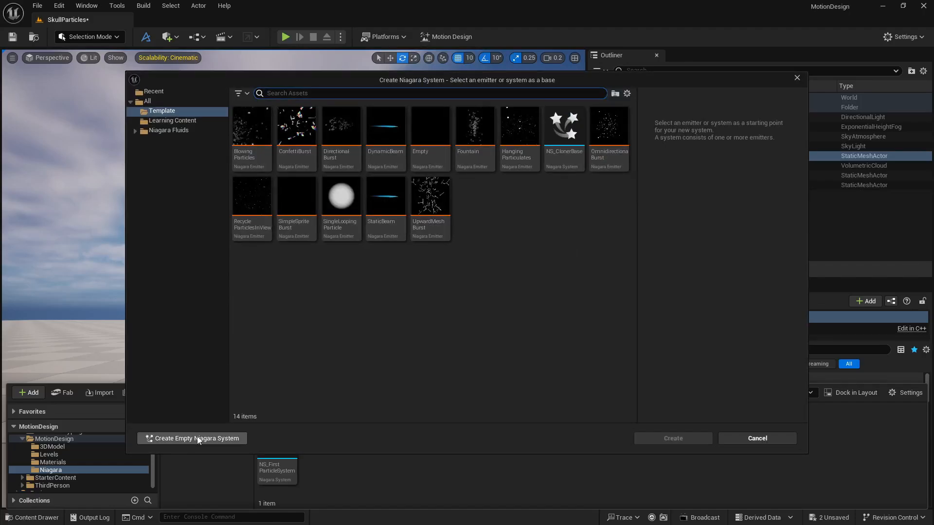
left_click(430, 140)
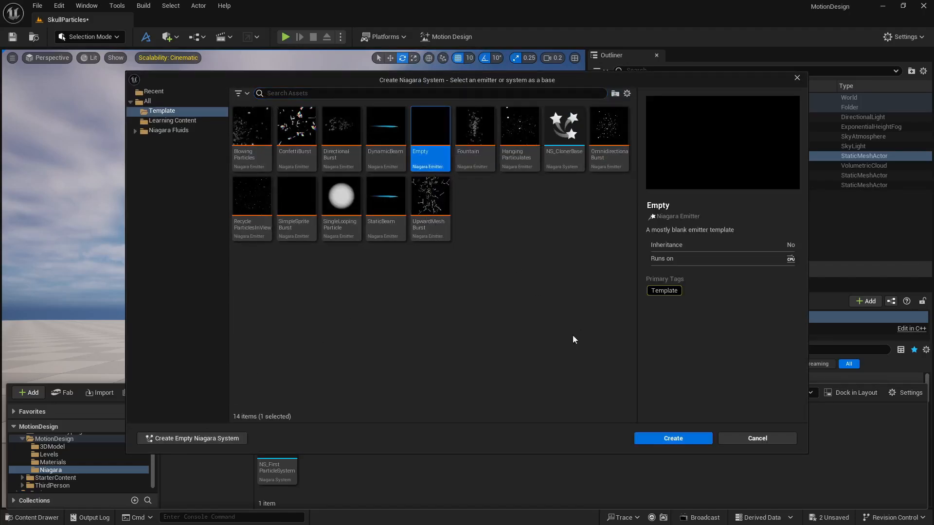
left_click(674, 438)
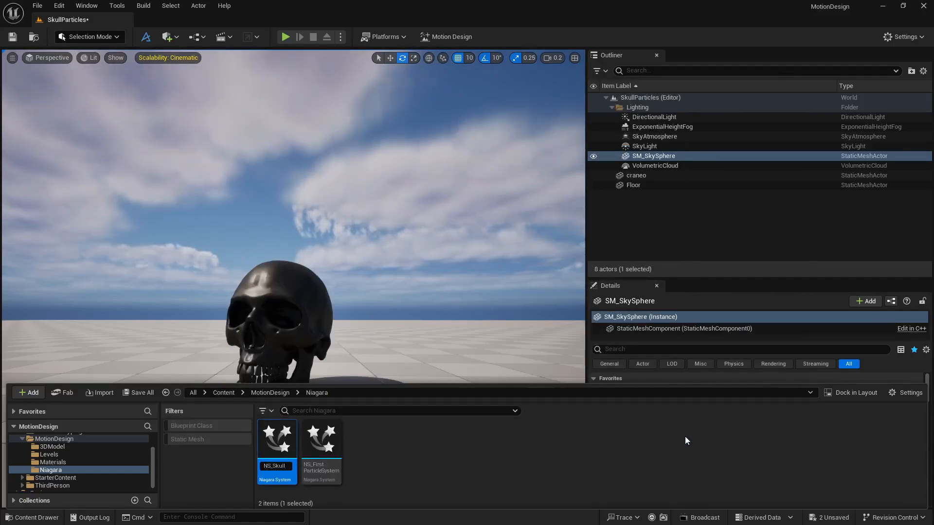
type("NS_Skull")
key("Return")
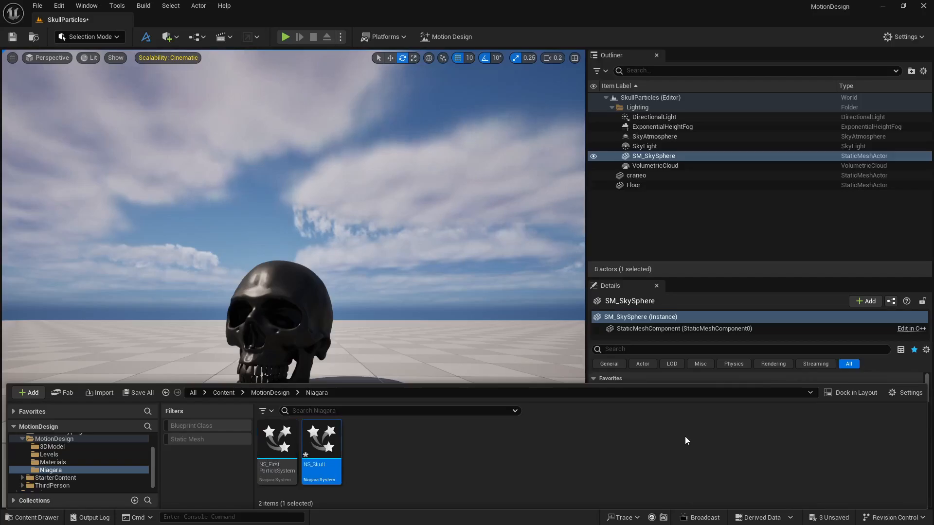
- Open NS_Skull for editing and dock its editor beside the level in the main window
double_click(319, 438)
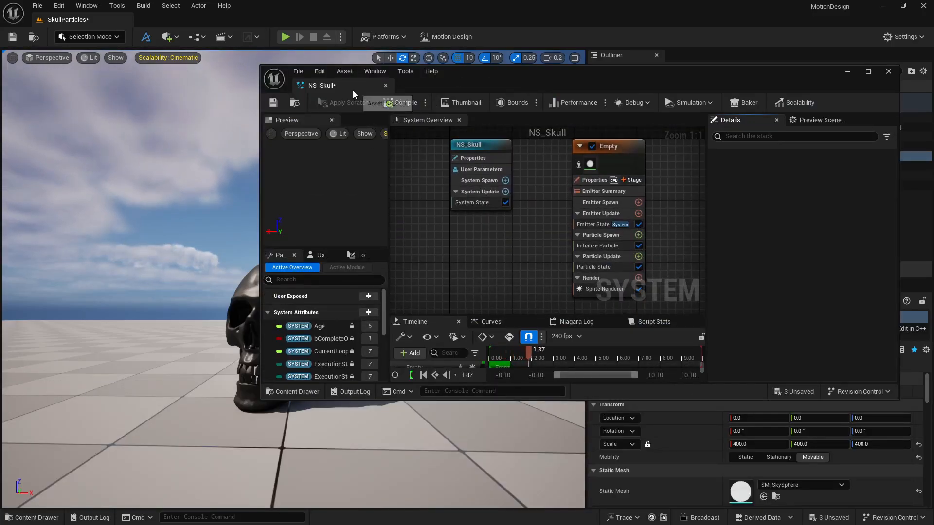
left_click_drag(352, 91, 258, 21)
right_click_drag(284, 160, 341, 259)
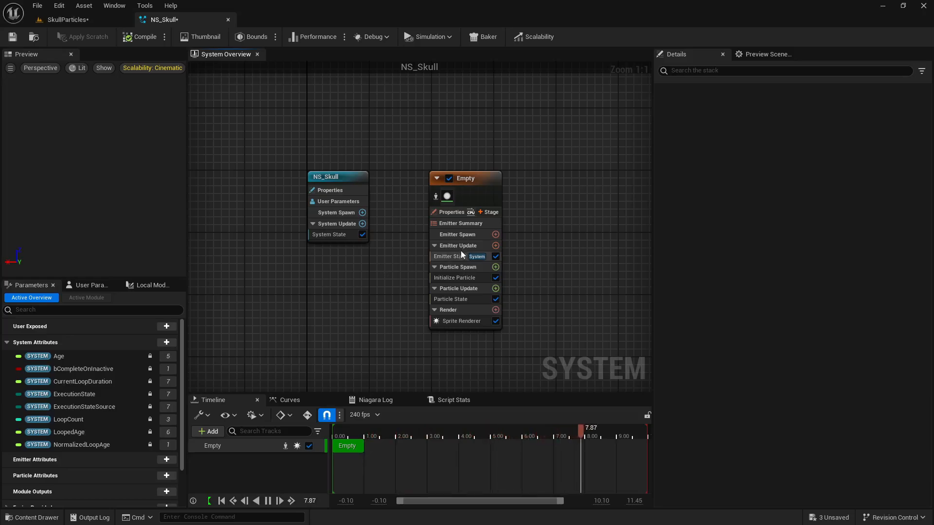
- Add a Spawn Rate module to the Emitter Update stage of the Empty emitter
left_click(496, 246)
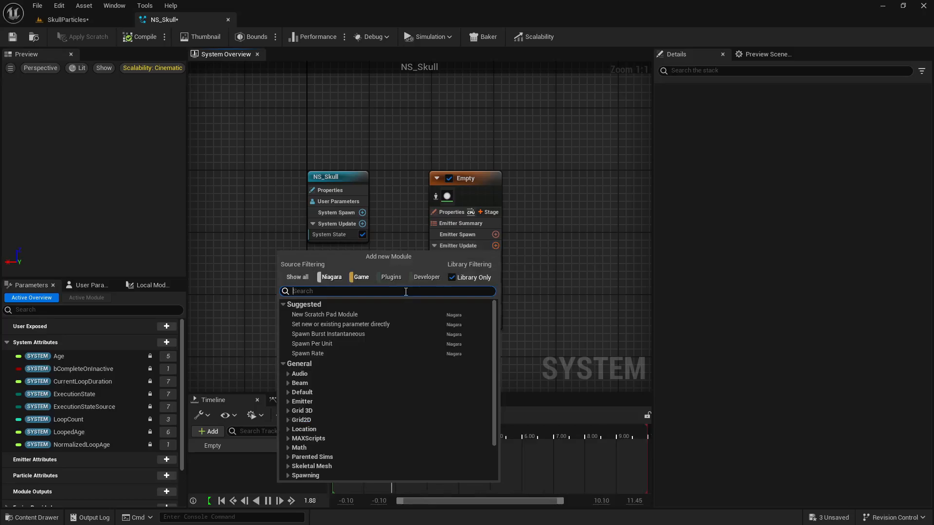
type("spawn")
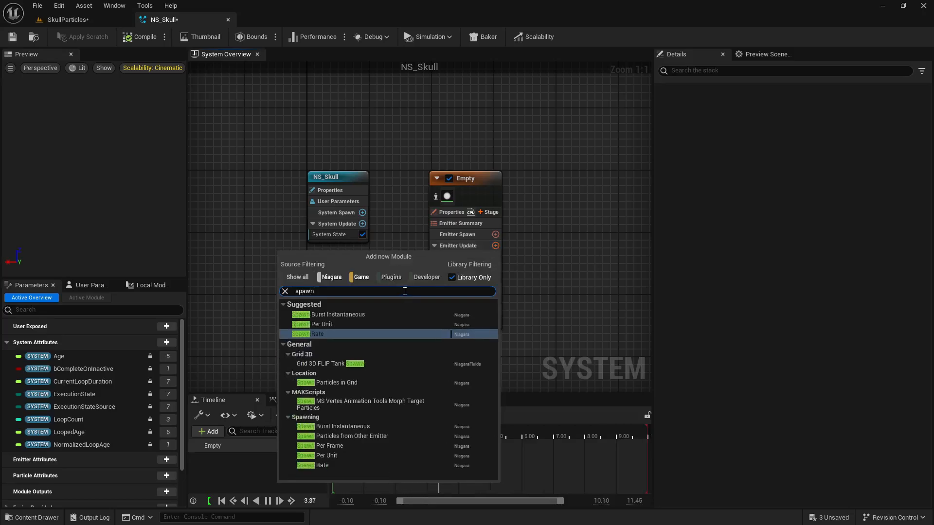
left_click(378, 332)
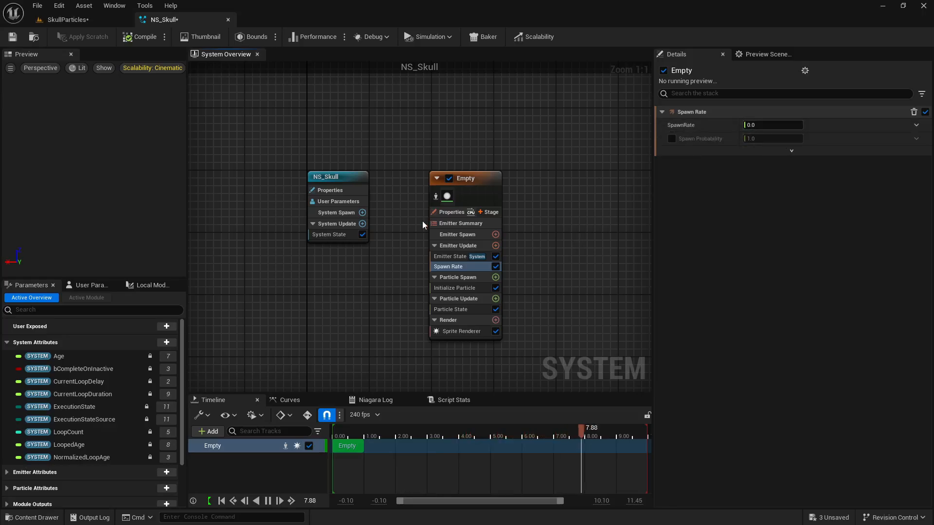
- Set the emitter's Sim Target to GPUCompute Sim and its Calculate Bounds Mode to Fixed
left_click(460, 214)
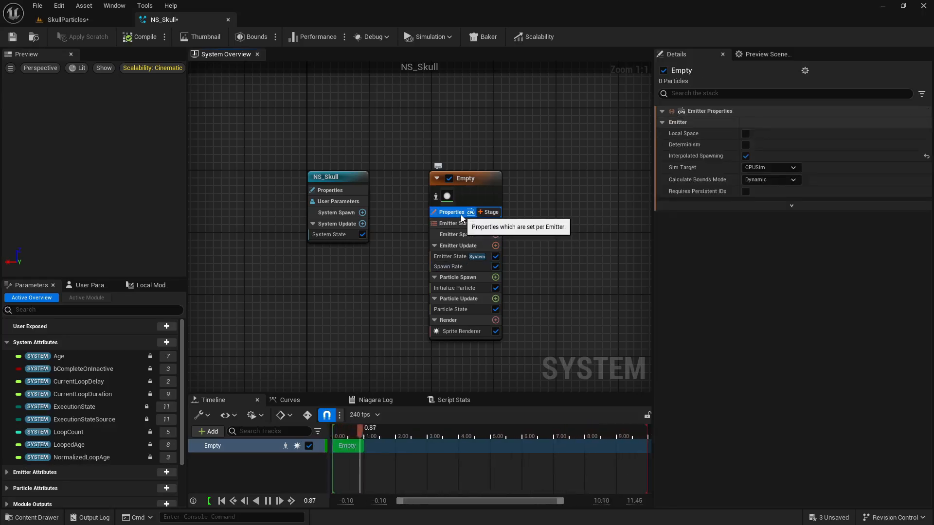
left_click(772, 168)
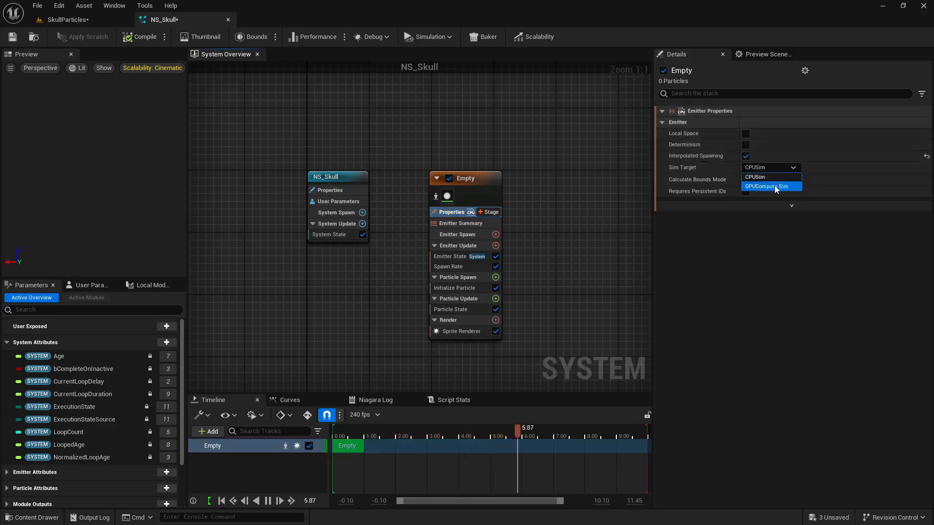
left_click(774, 186)
left_click(772, 204)
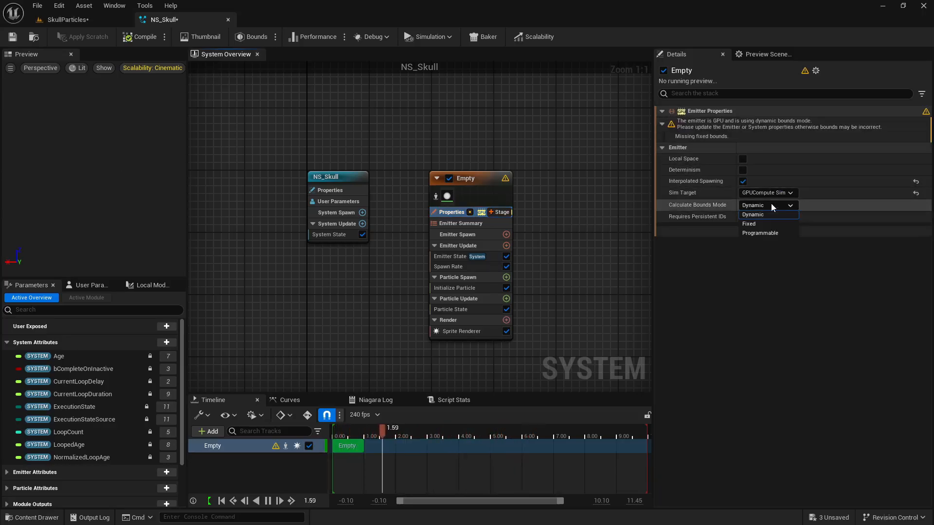
left_click(763, 223)
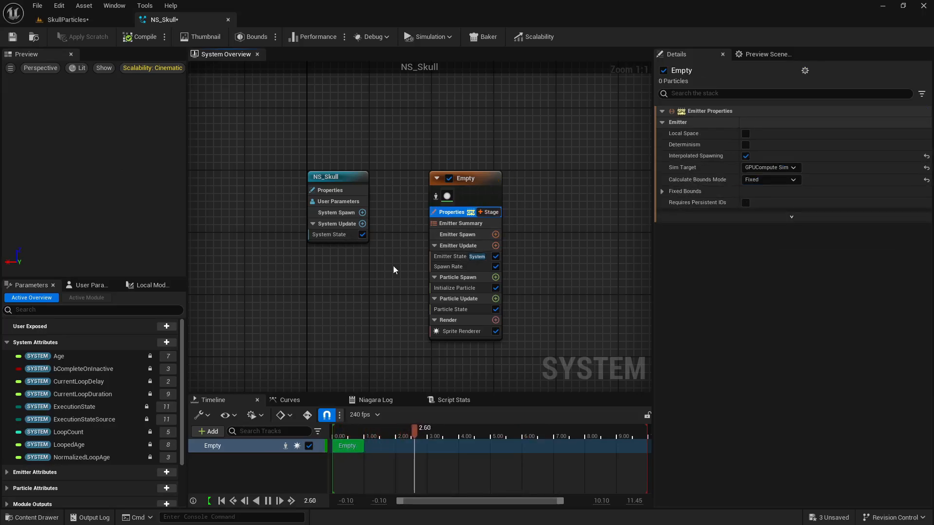
- Set the Spawn Rate module's SpawnRate to 1000
left_click(450, 267)
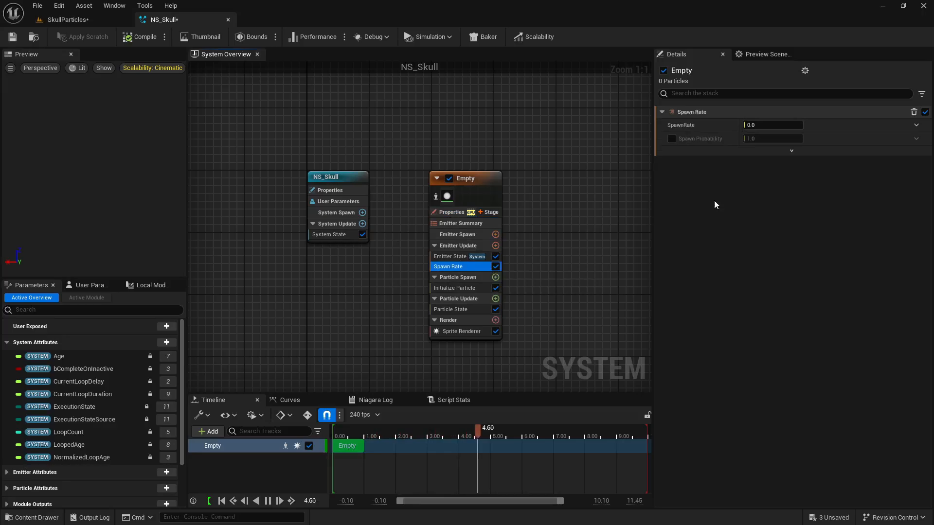
left_click(763, 128)
type("1")
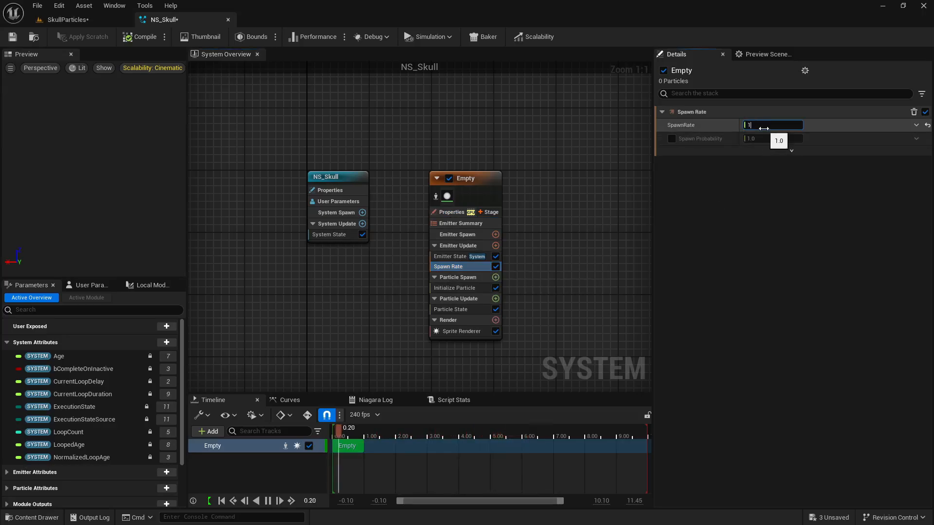
type("000")
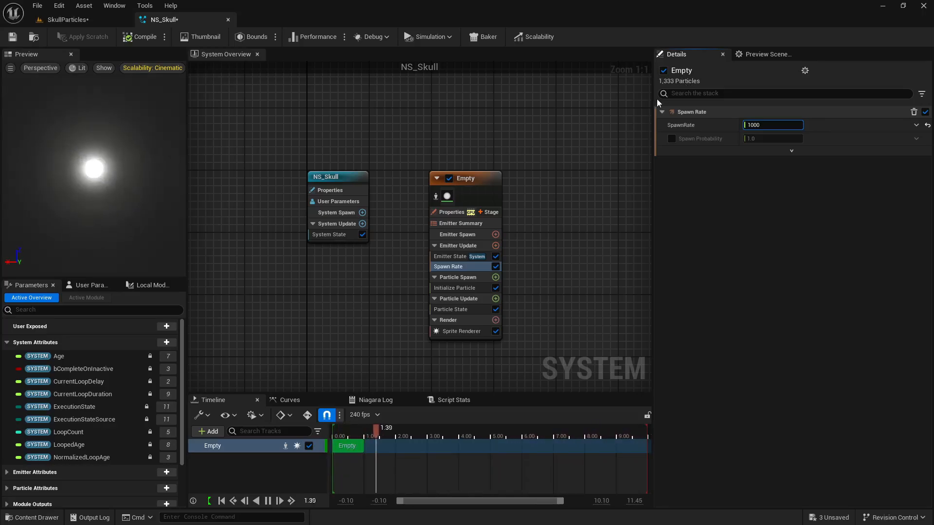
- Set the Sprite Size Mode in Initialize Particle to Uniform with a Uniform Sprite Size of 1.0
left_click(457, 288)
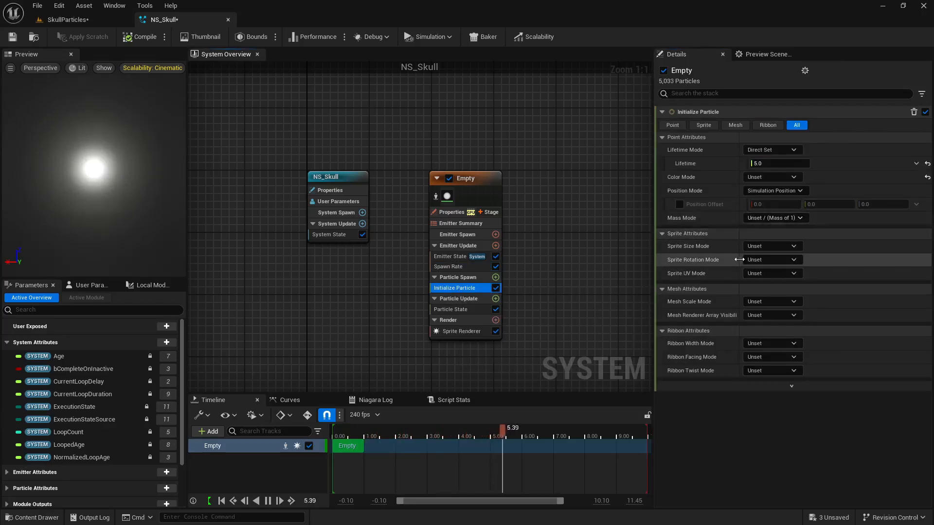
left_click(777, 246)
left_click(784, 272)
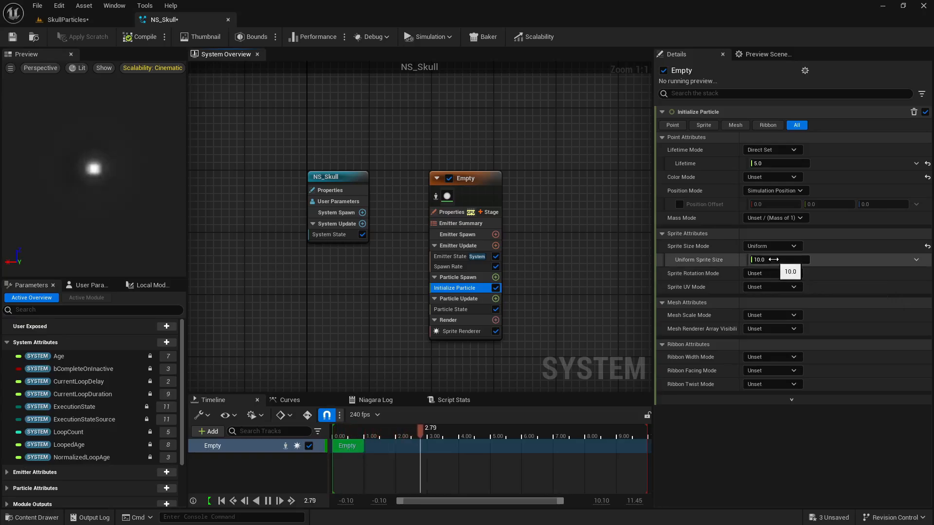
left_click(774, 260)
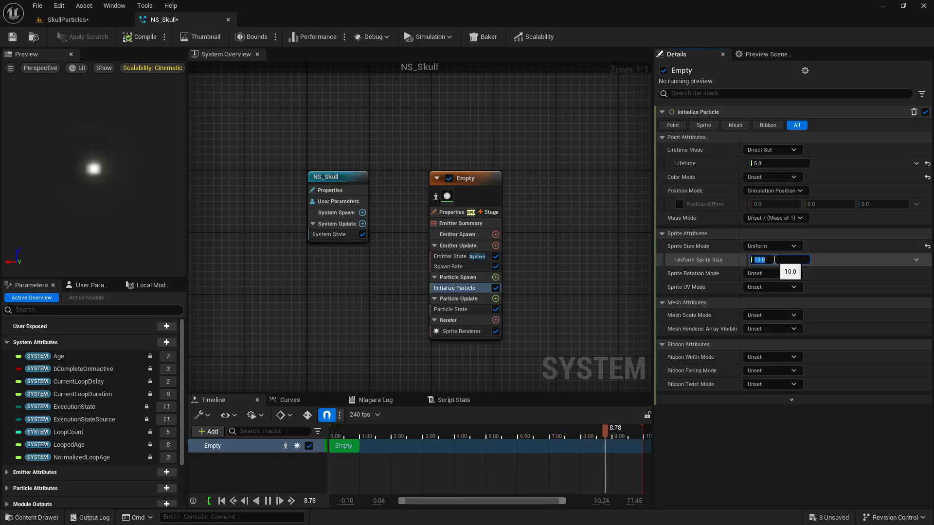
type("1")
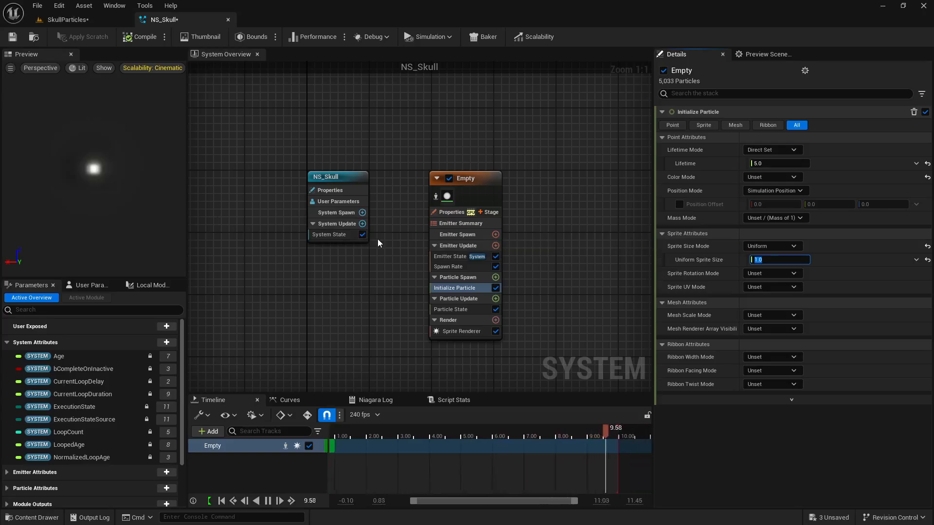
- Add a Static Mesh Location module to the emitter's Particle Spawn stage
left_click(495, 277)
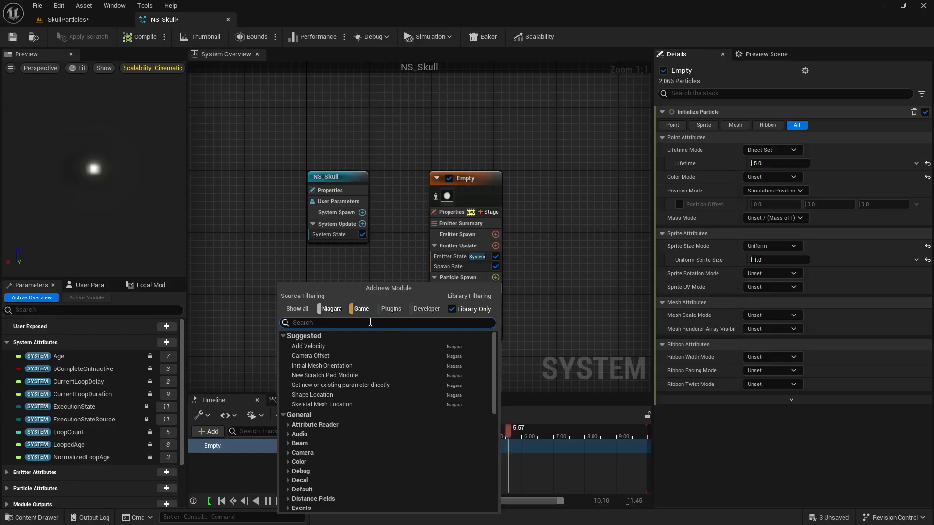
type("static")
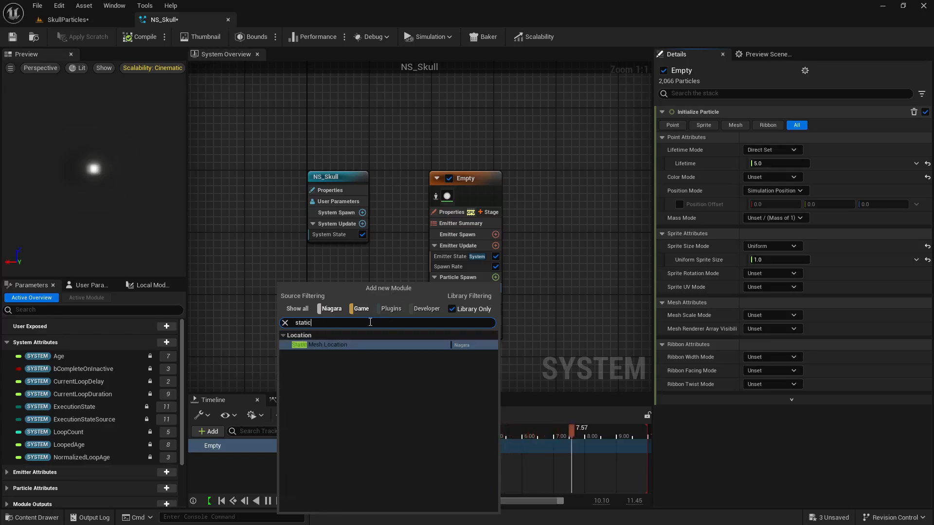
type(" mes")
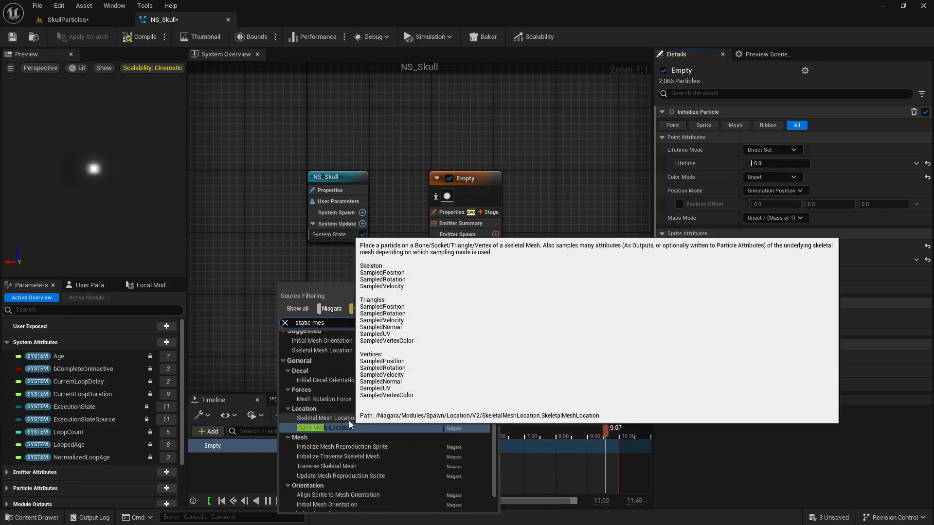
left_click(348, 429)
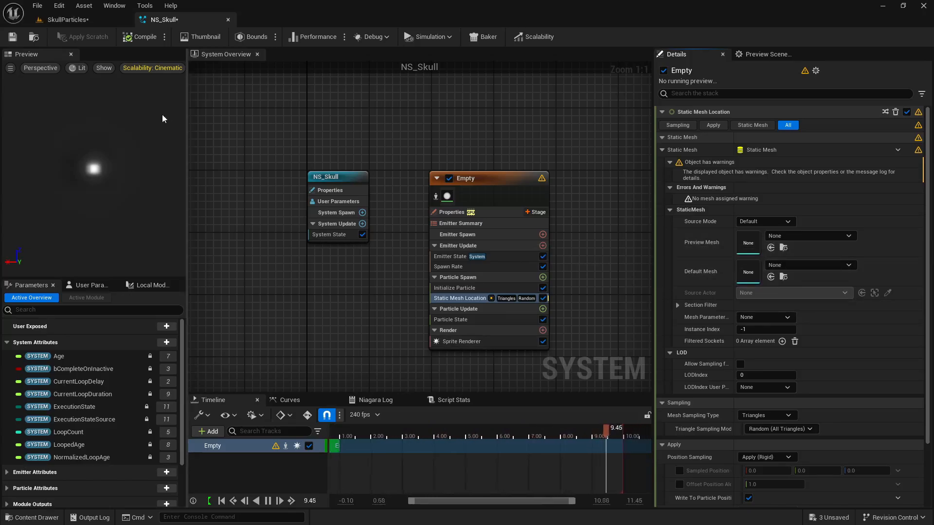
- Check the skull actor's mesh in the SkullParticles level and assign craneo as both Preview Mesh and Default Mesh in Static Mesh Location
left_click(82, 21)
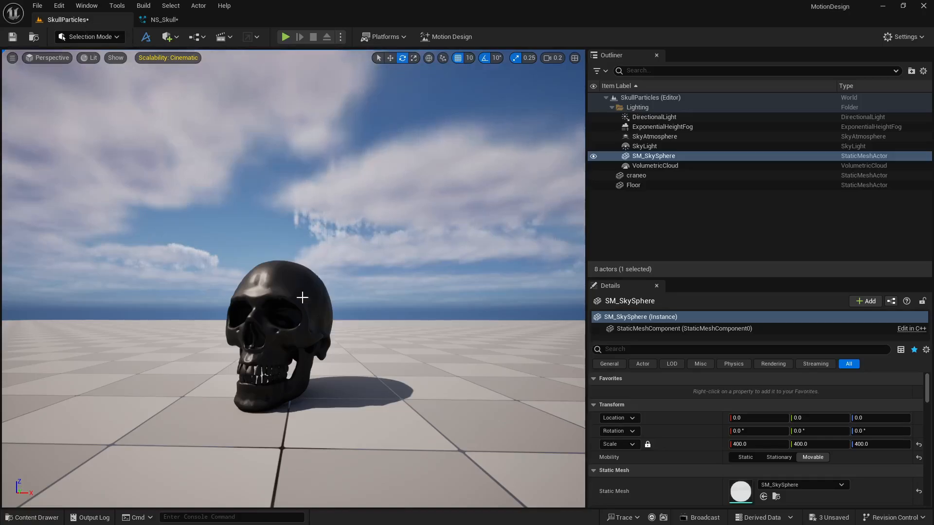
left_click(282, 280)
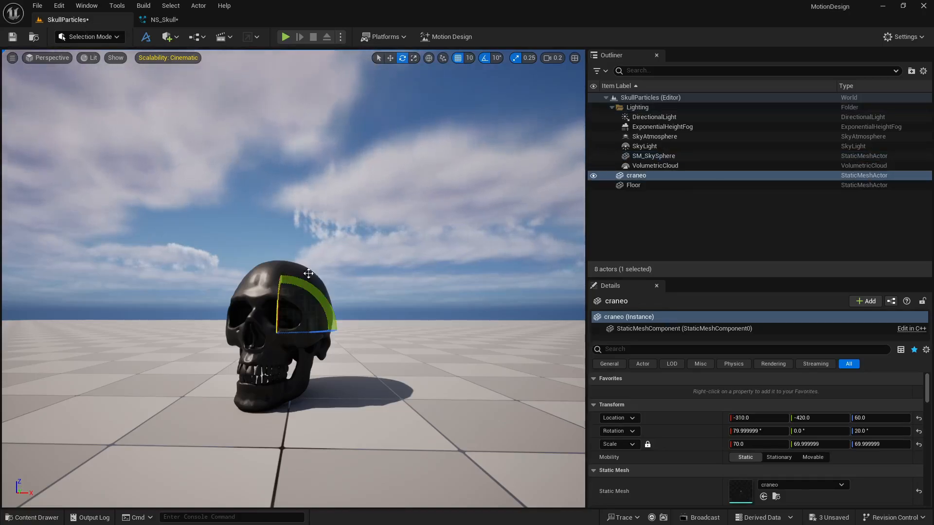
left_click(179, 15)
left_click(778, 237)
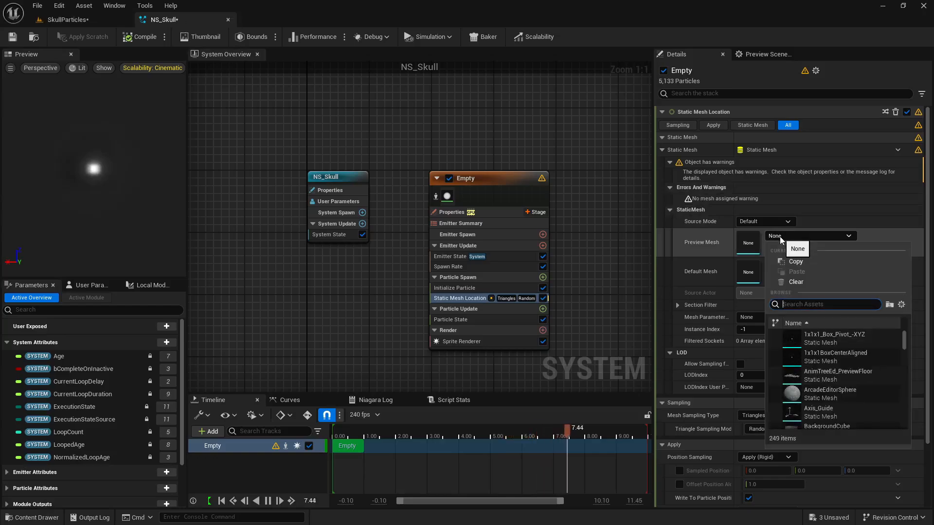
type("crane")
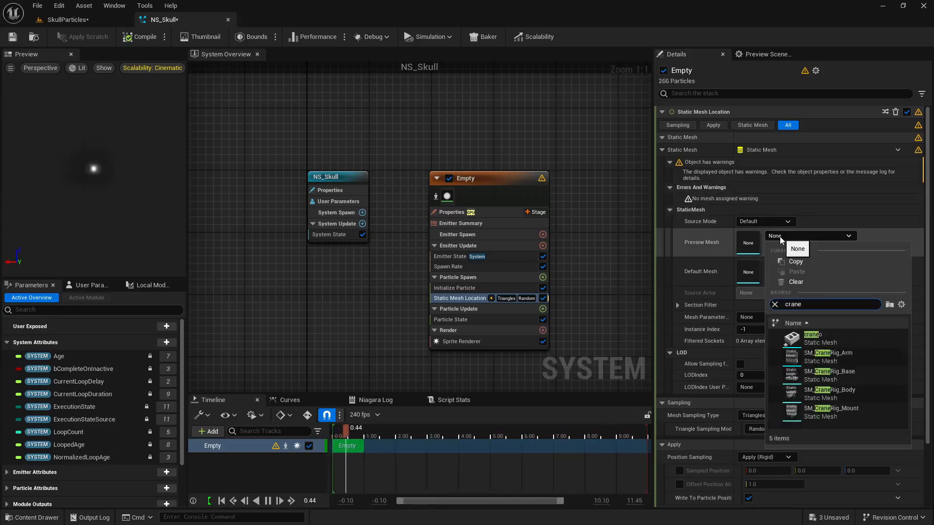
left_click(829, 339)
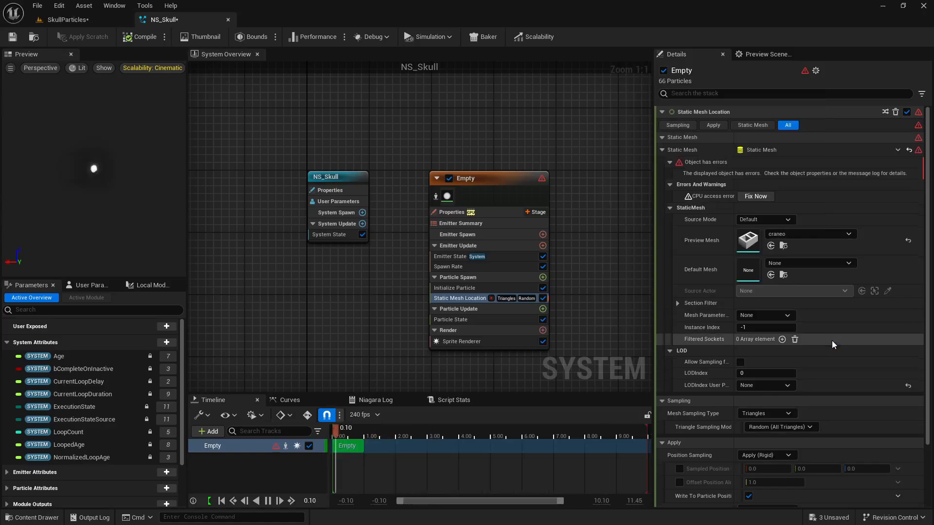
left_click(775, 264)
type("crane")
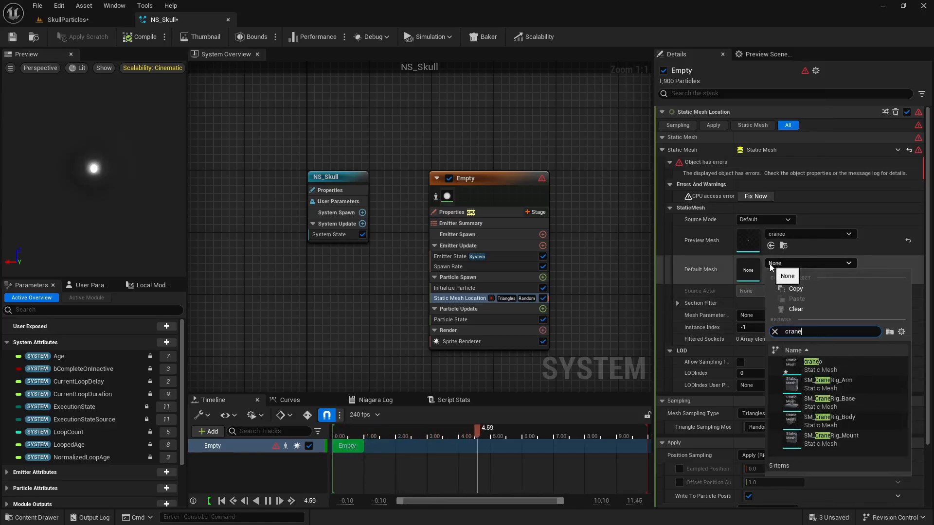
left_click(817, 365)
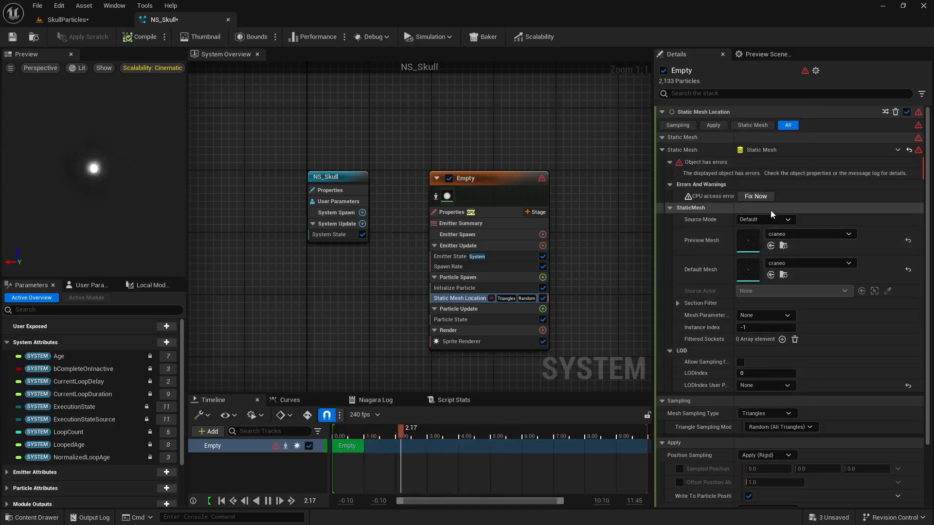
- Apply the automatic fix for the craneo mesh's CPU access error and save NS_Skull
left_click(755, 196)
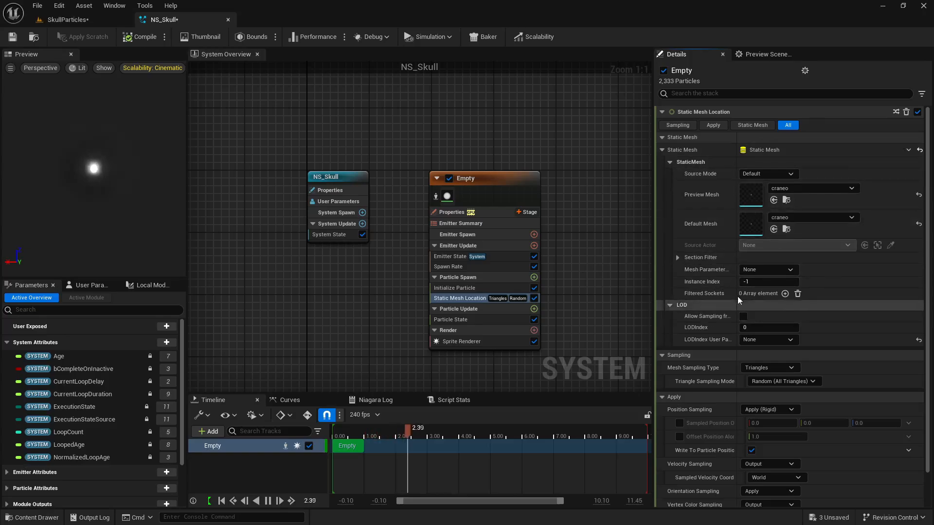
left_click(12, 39)
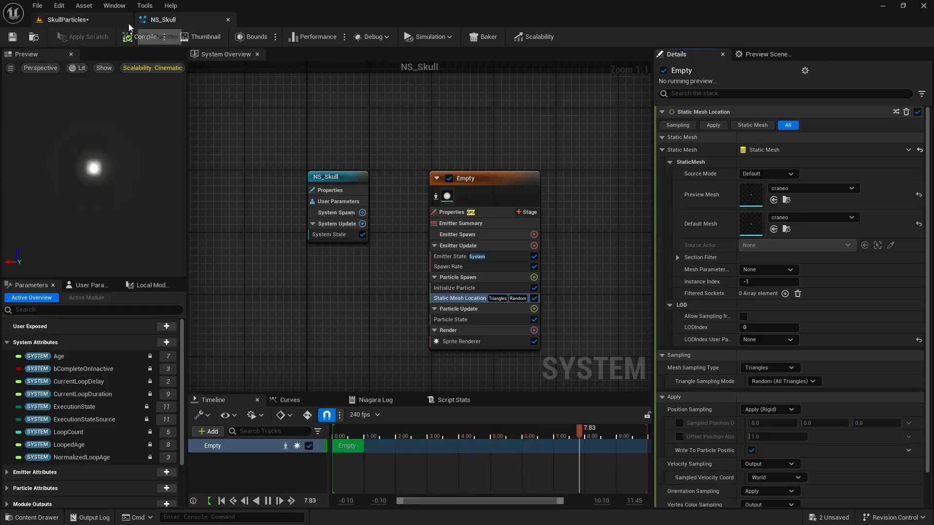
- Place NS_Skull in the SkullParticles level and attach it to the craneo actor as a child
left_click(77, 19)
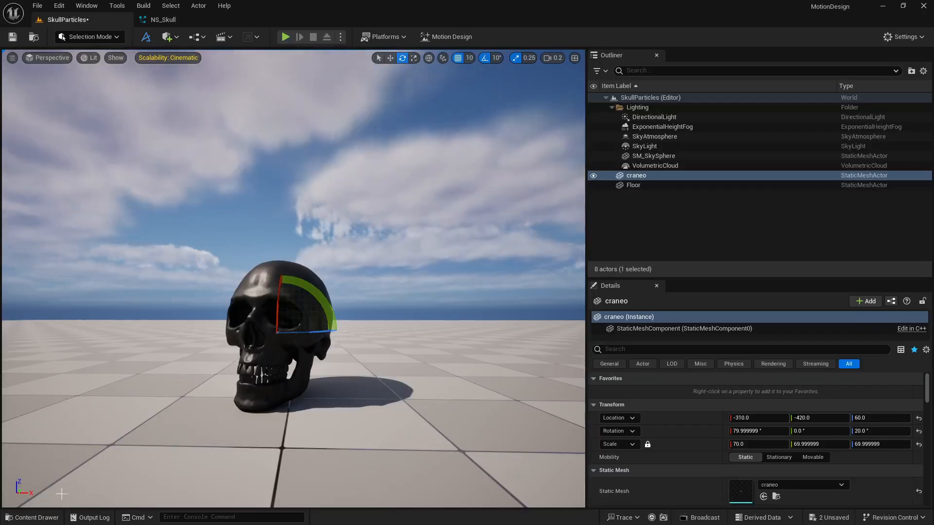
left_click(32, 517)
left_click_drag(322, 434, 382, 267)
key("w")
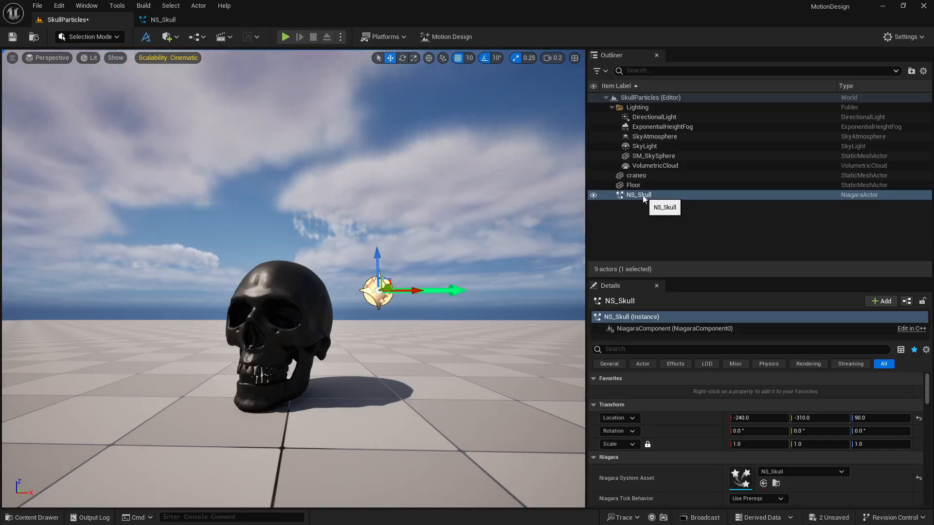
left_click_drag(641, 195, 640, 175)
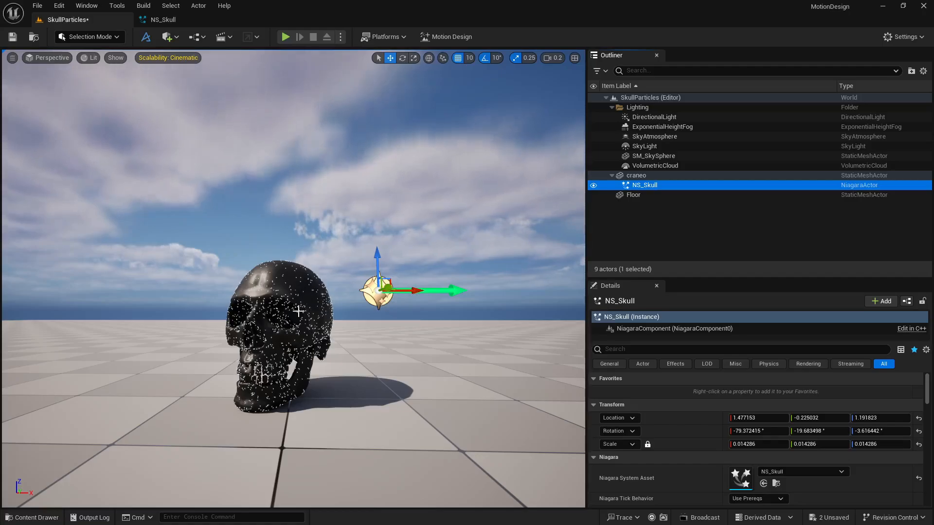
- Rotate the level's sun light to a low sunset angle so the particles stand out on the skull
scroll(308, 316, "up", 5)
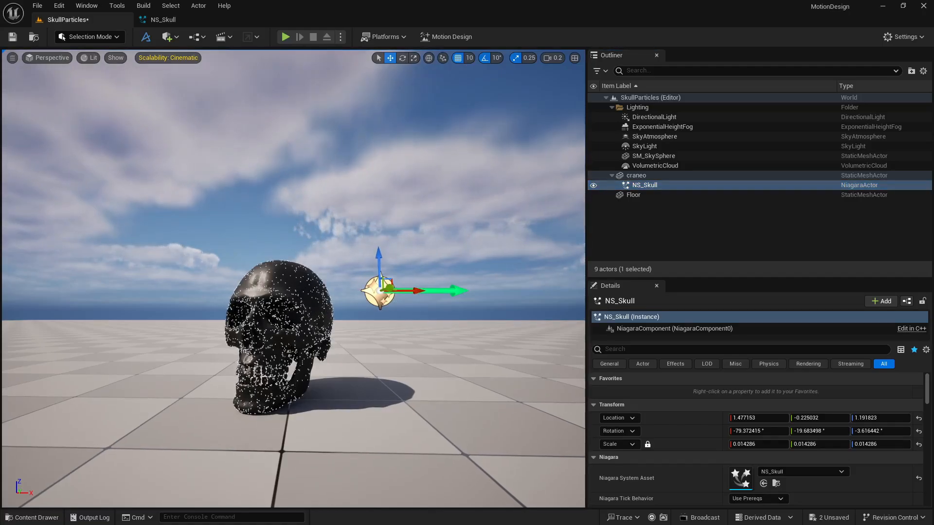
middle_click_drag(308, 316, 308, 331)
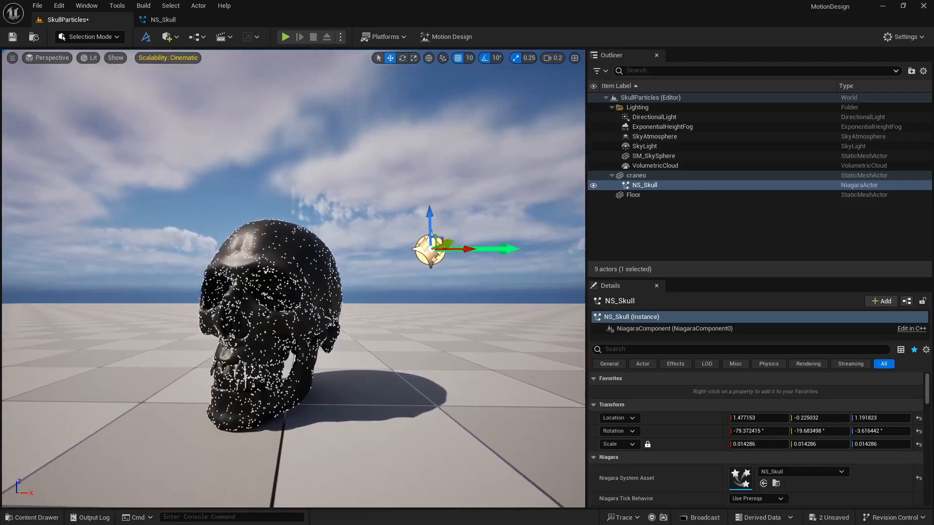
key("ctrl+l")
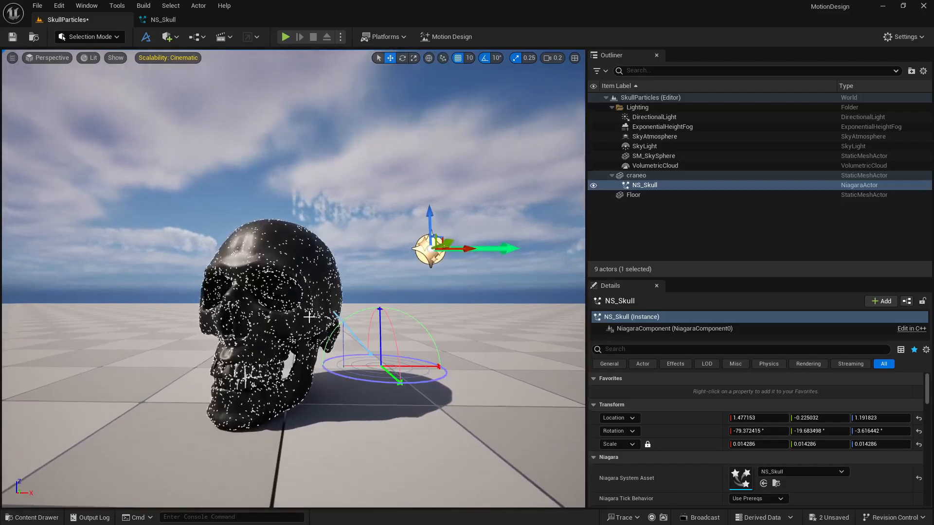
key("ctrl+l")
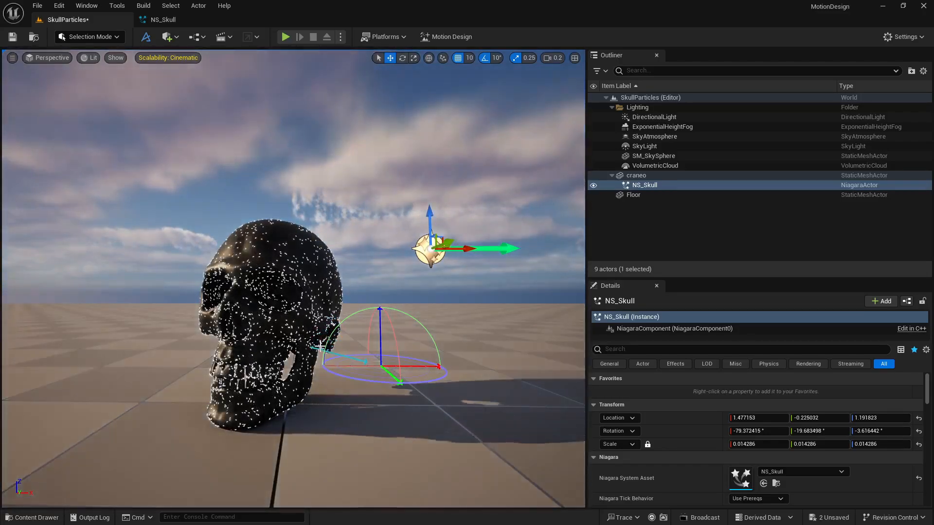
key("ctrl+l")
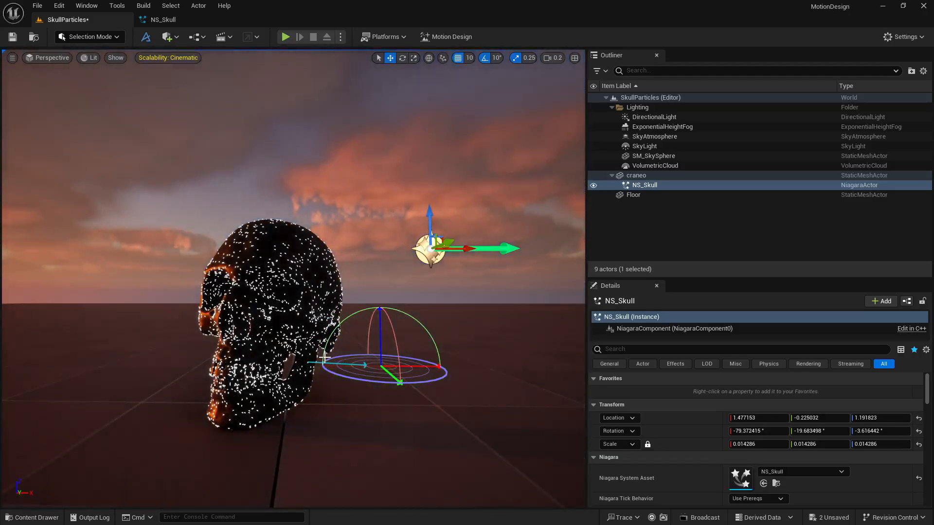
key("ctrl+l")
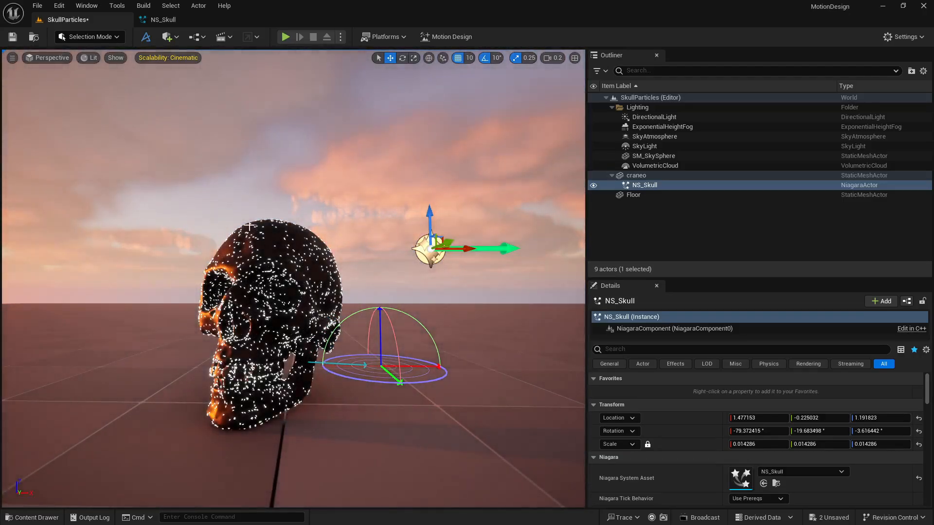
left_click(218, 158)
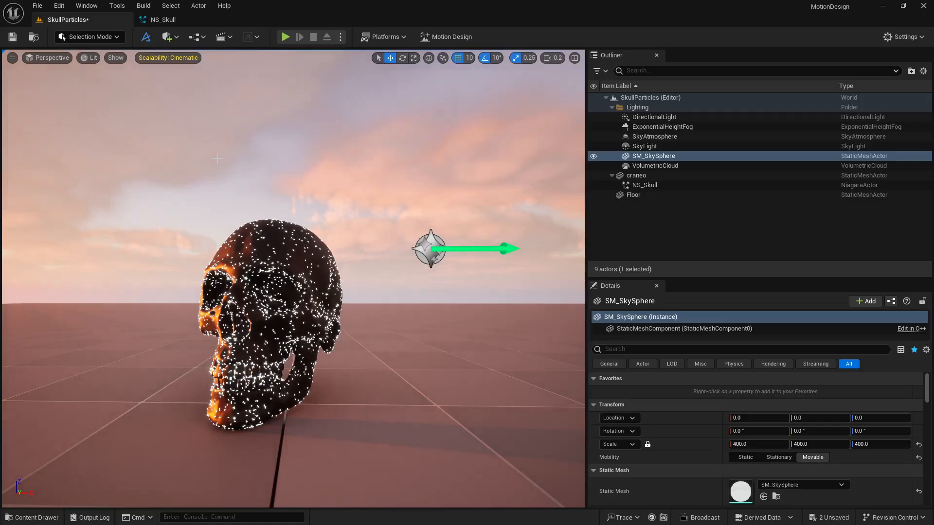
left_click(266, 234)
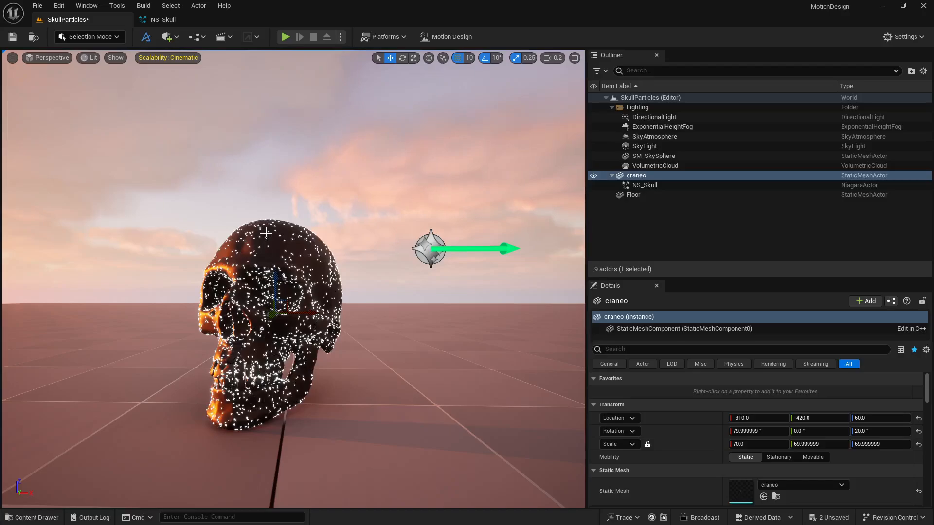
- Add a Mesh Renderer to the Render group of the Empty emitter in NS_Skull
left_click(163, 20)
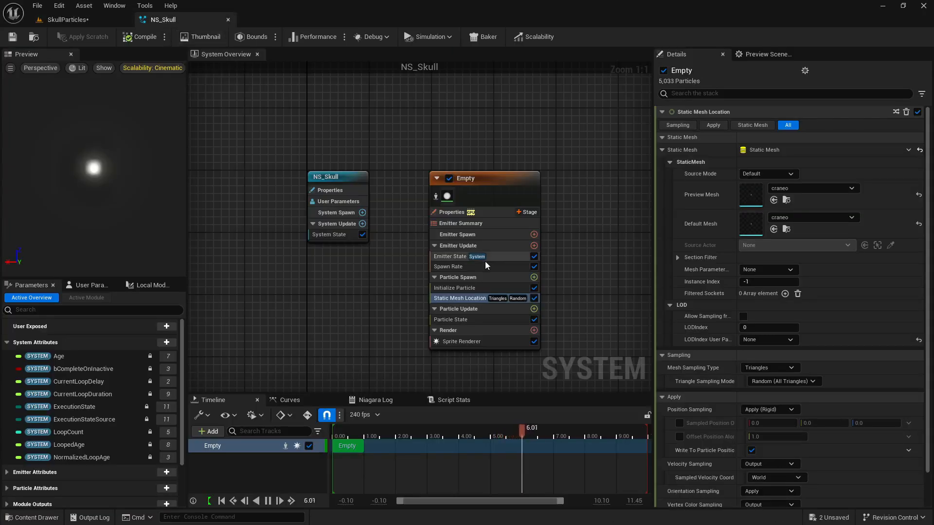
left_click(479, 331)
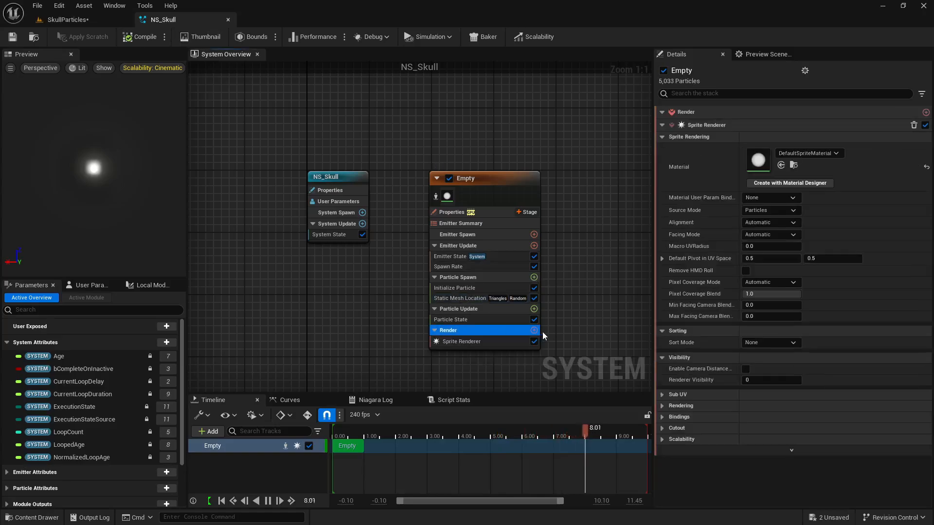
left_click(534, 331)
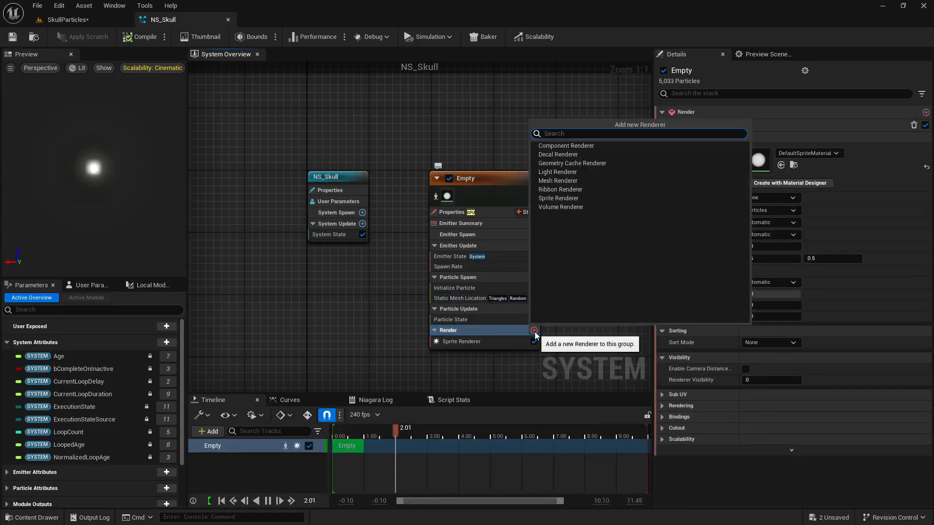
left_click(550, 181)
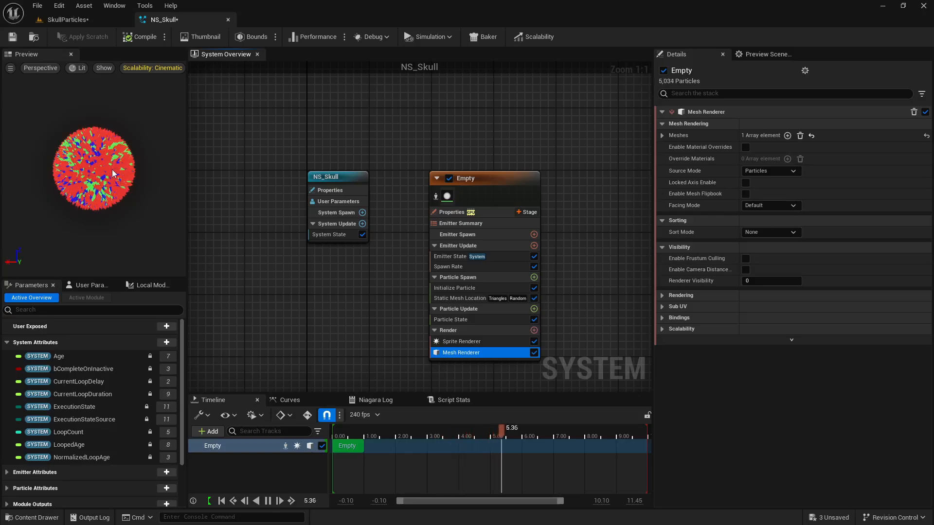
- Try a SpawnRate of 20 in the Spawn Rate module and restore it to 1000
left_click(469, 268)
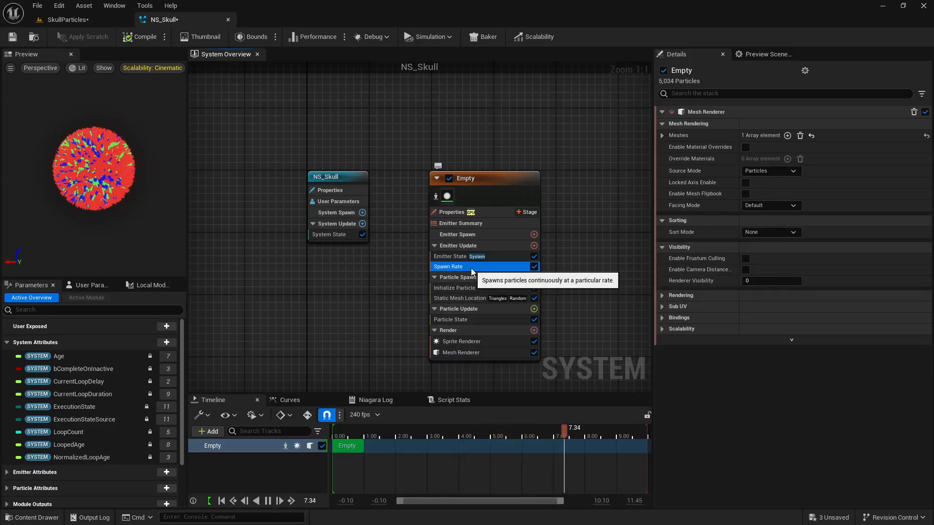
left_click(778, 126)
type("20")
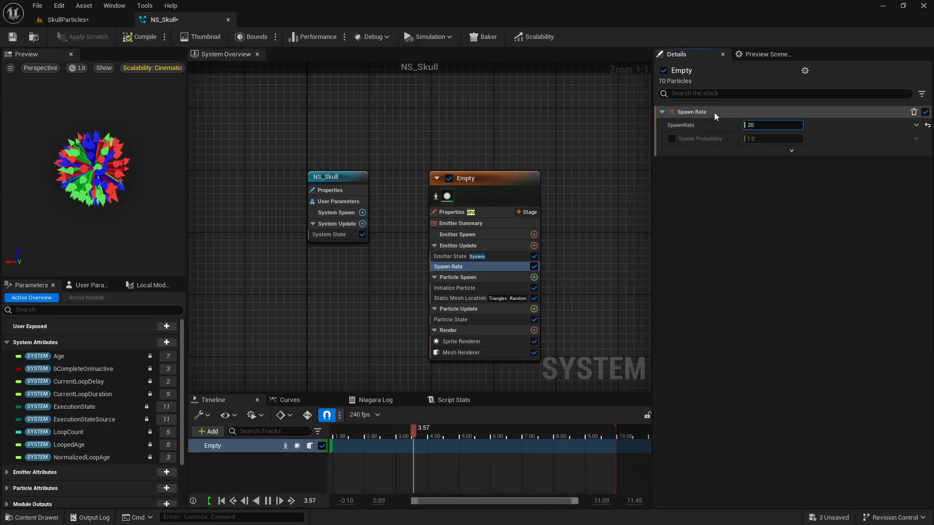
left_click(773, 126)
type("1000")
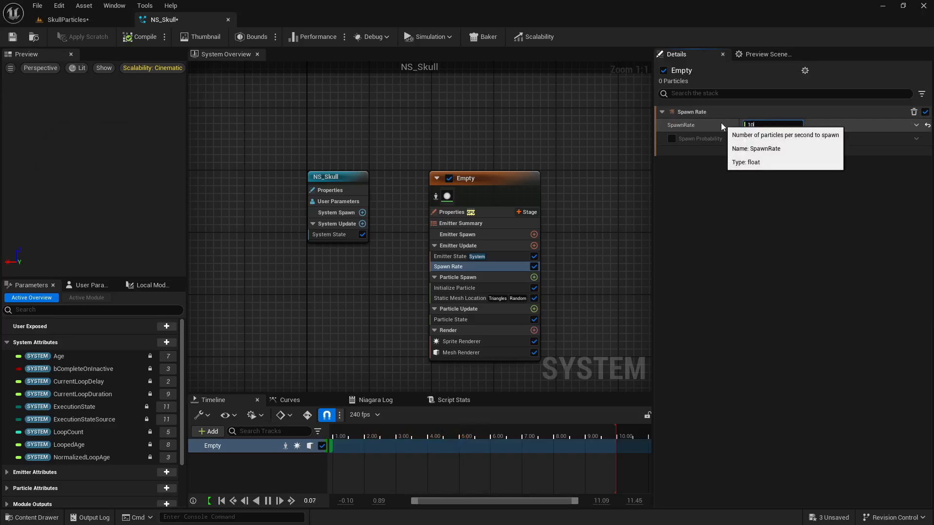
- Set the Mesh Renderer's Index [0] mesh to the Sphere static mesh from Engine/BasicShapes
left_click(491, 350)
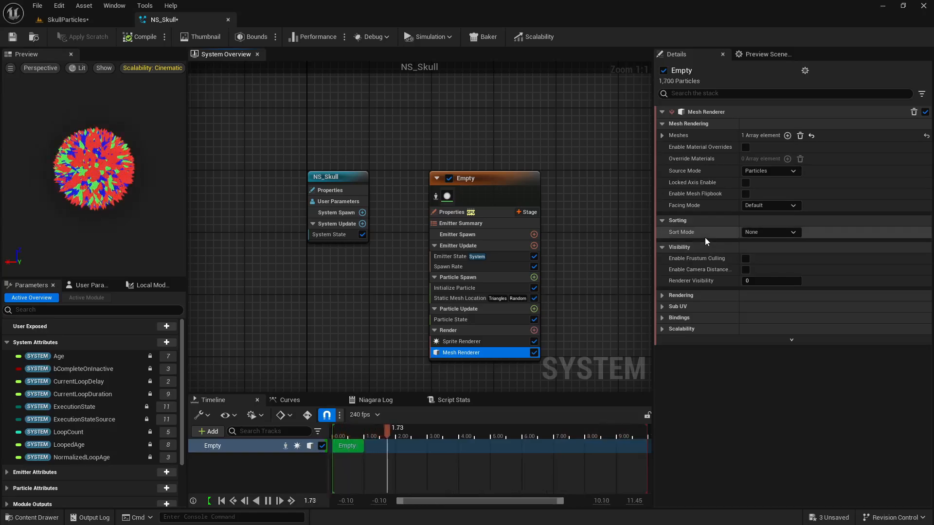
left_click(663, 136)
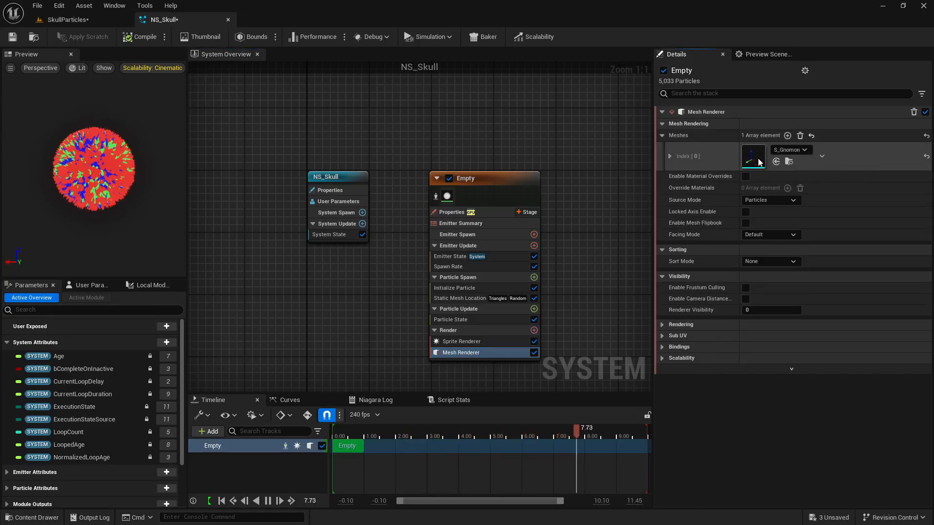
left_click(789, 152)
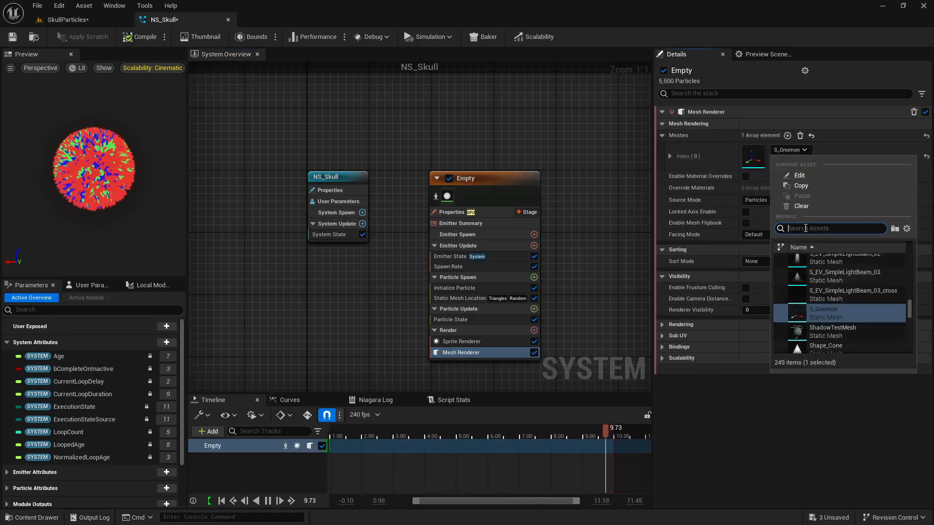
type("sphere")
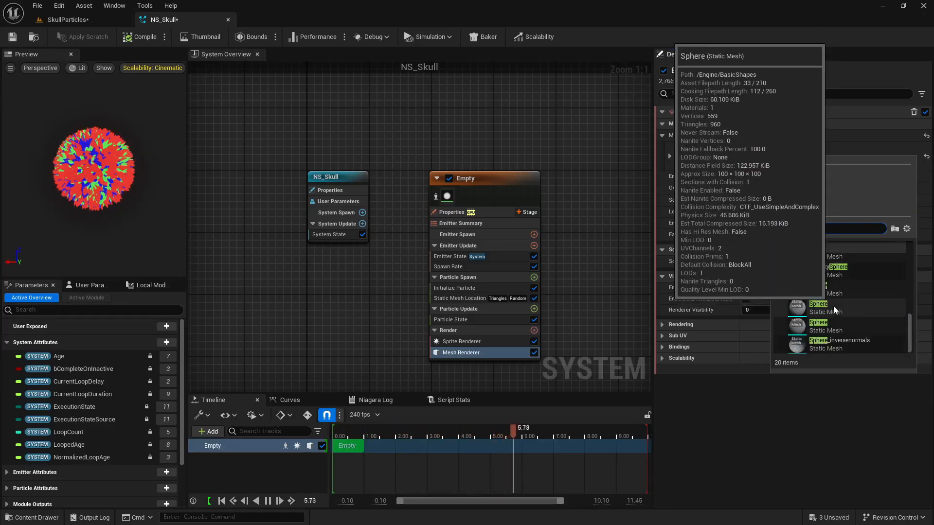
left_click(832, 308)
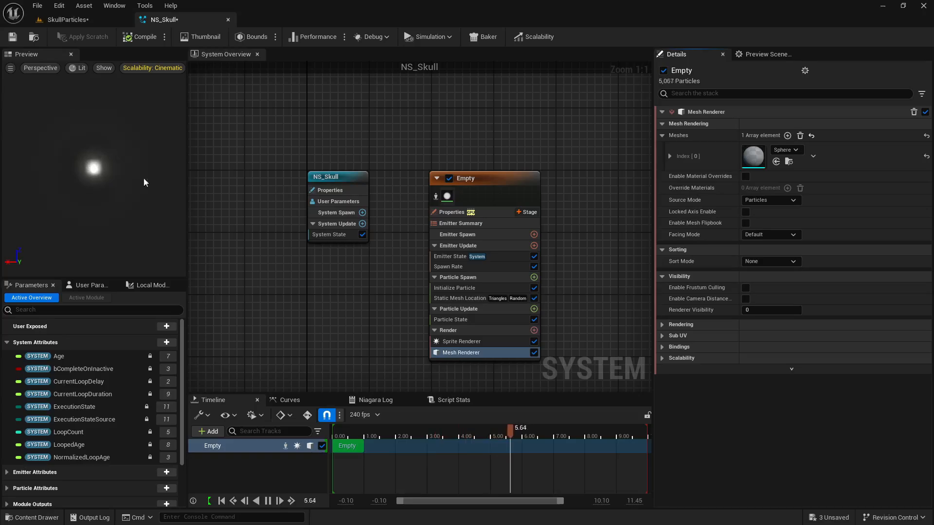
- Enable Material Overrides on the Mesh Renderer and save NS_Skull
left_click(746, 176)
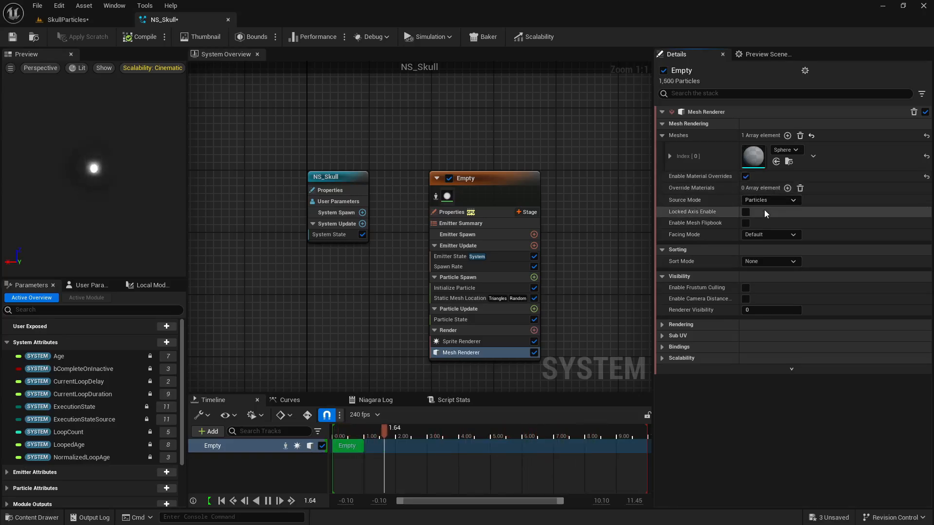
left_click(12, 39)
- Examine the size of the sphere mesh particles around the skull in the SkullParticles level
left_click(84, 22)
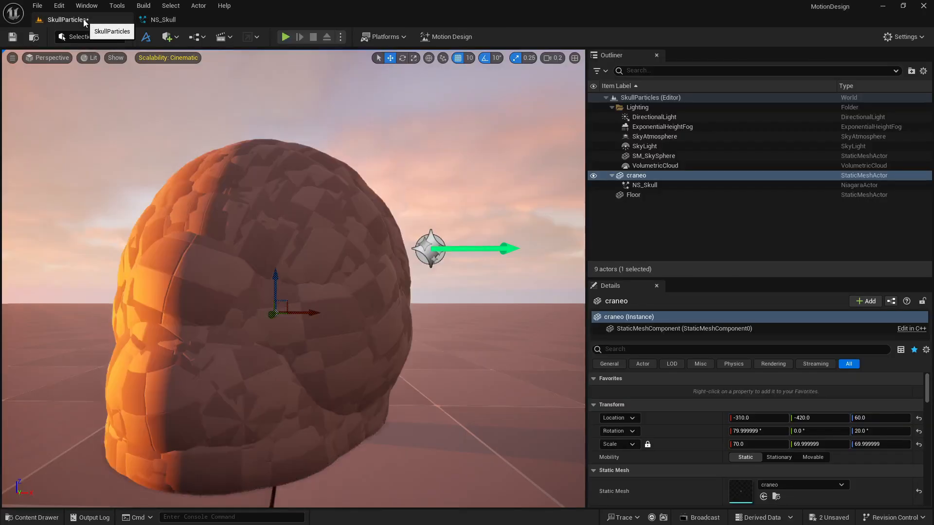
right_click_drag(351, 220, 368, 223)
key("s")
scroll(365, 225, "up", 2)
key("e")
key("q")
key("s")
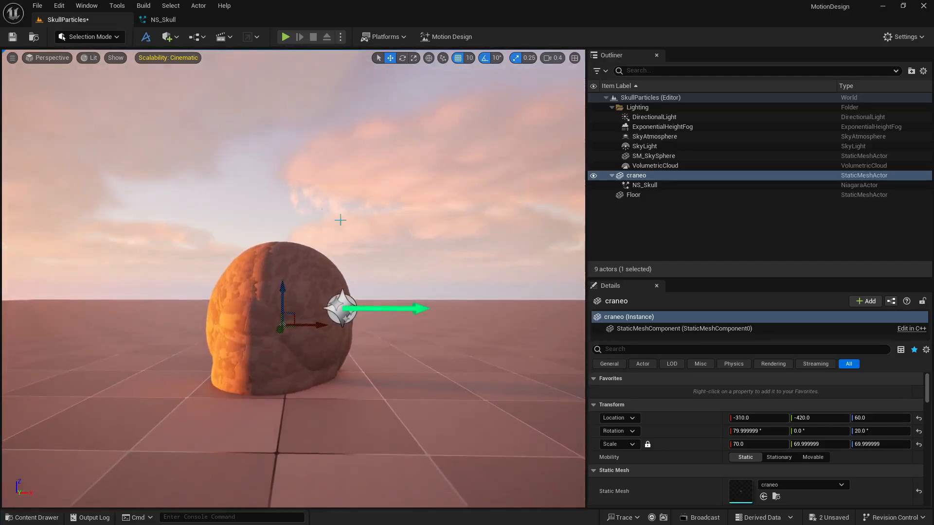
- Show the advanced and Scalability settings of the Mesh Renderer in NS_Skull and inspect the Mesh Bounds Scale components
left_click(163, 19)
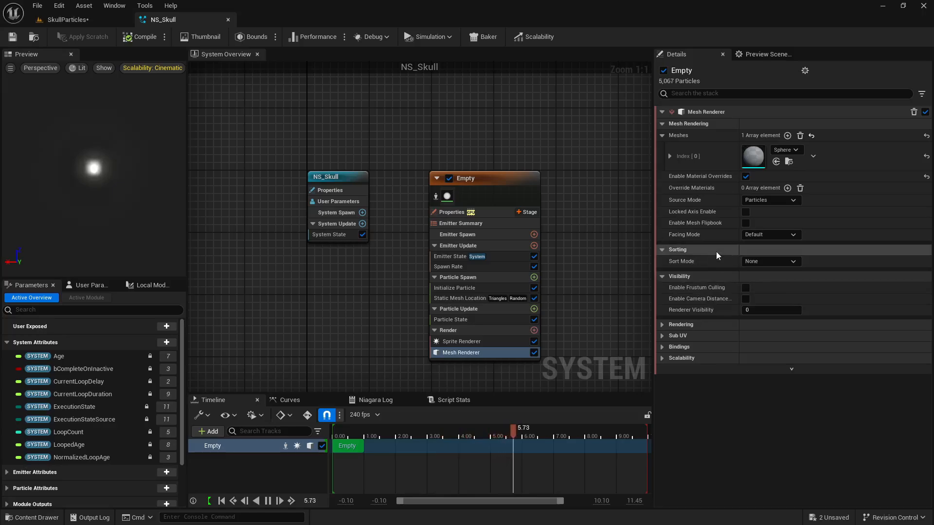
left_click(790, 369)
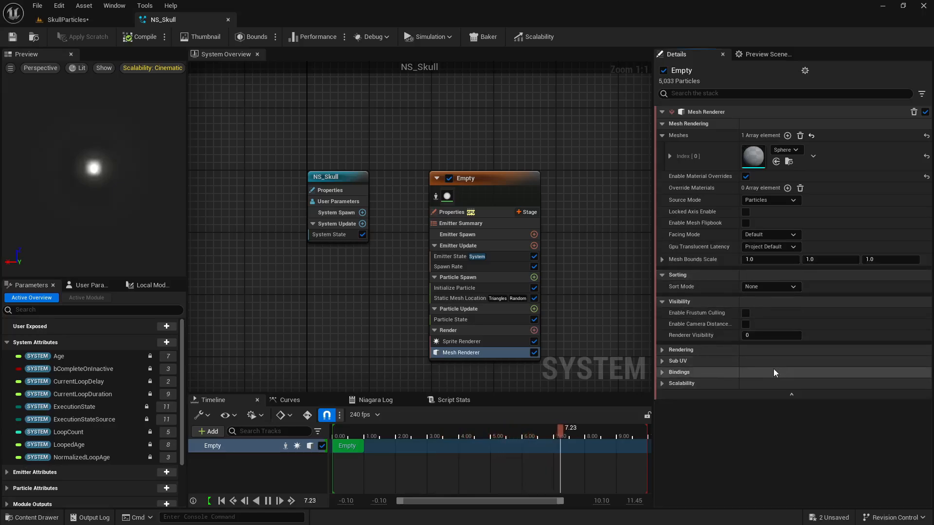
left_click(663, 384)
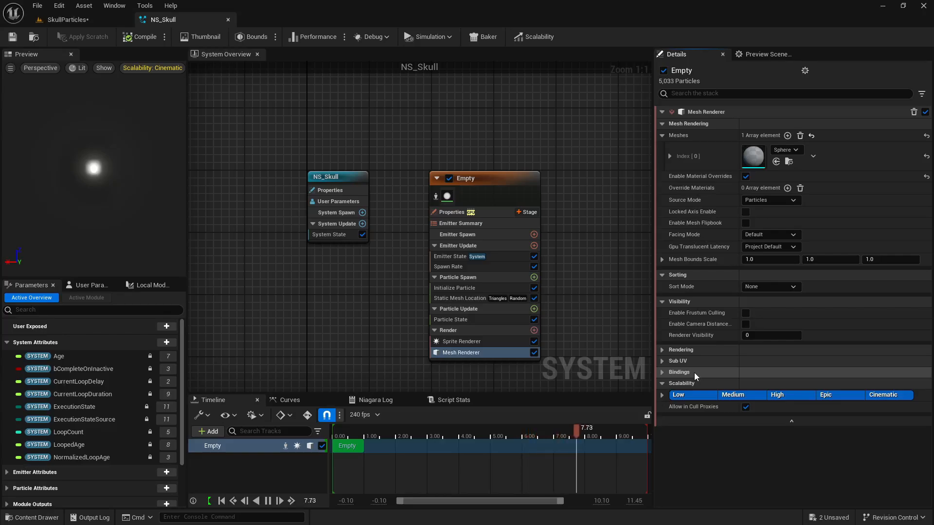
mouse_move(684, 263)
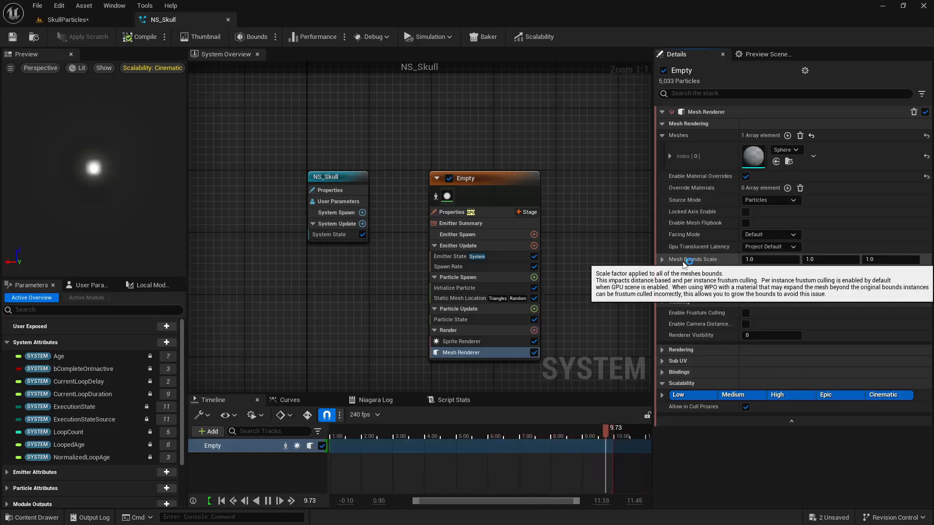
left_click(663, 259)
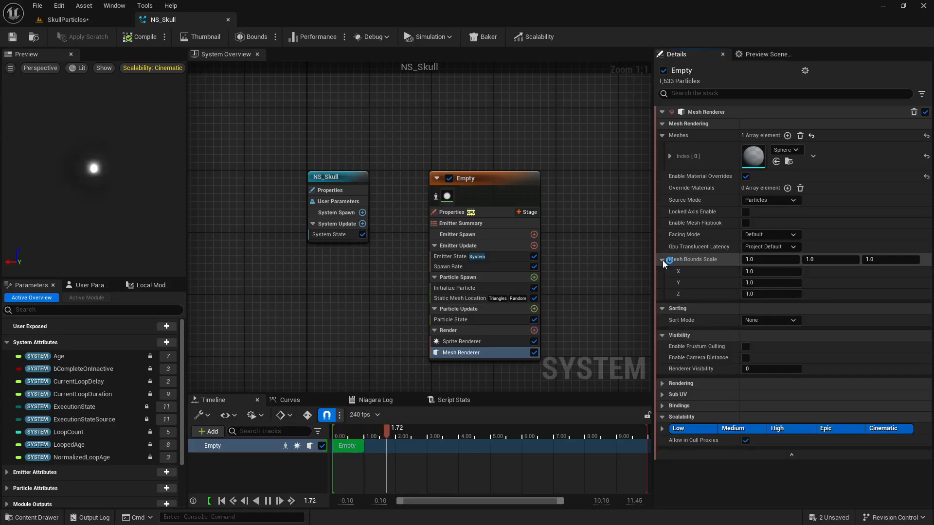
left_click(662, 261)
- Try a Mesh Bounds Scale of 0.2 on all three axes, save NS_Skull and check the particles in the SkullParticles level
left_click(764, 260)
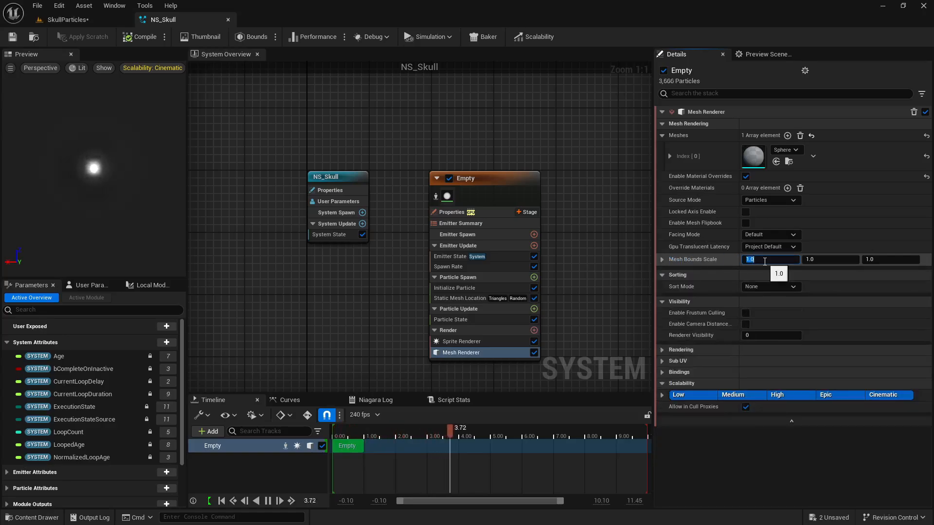
type("0.2")
key("Tab")
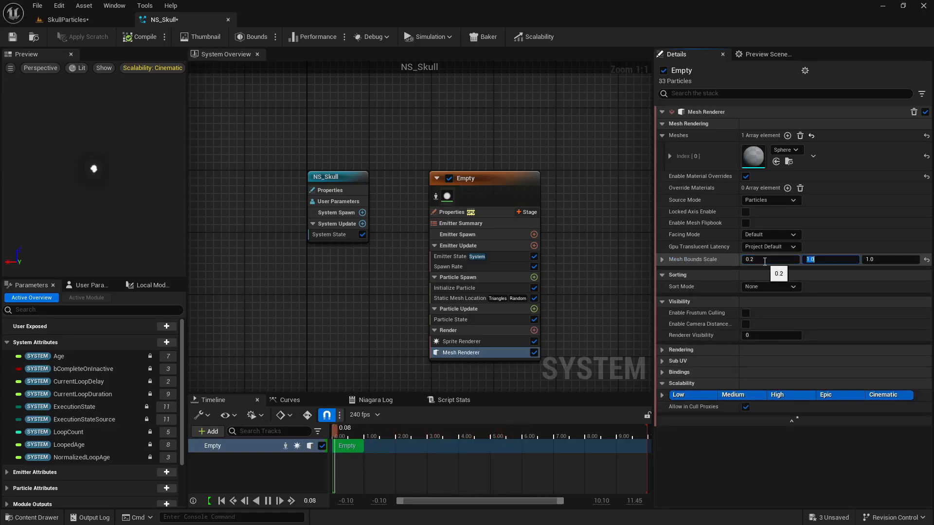
type("0.2")
key("Tab")
type("0.2")
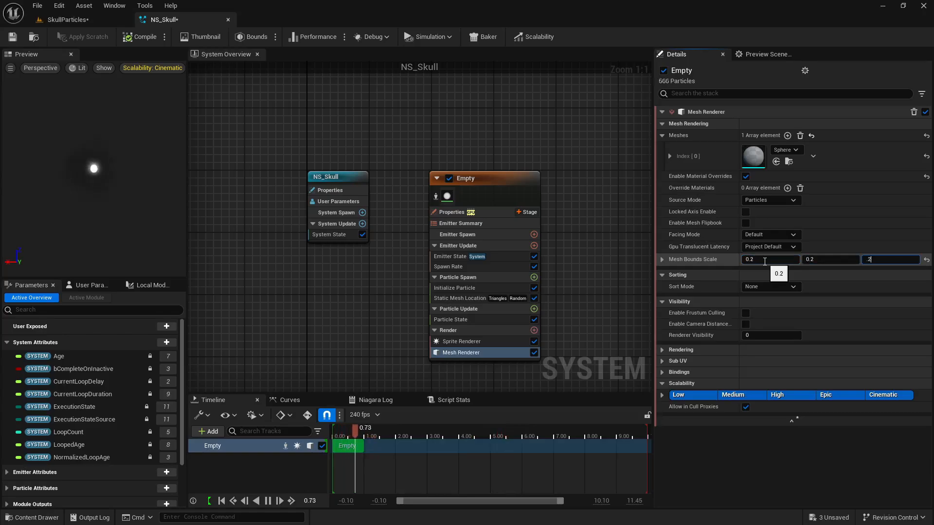
key("Return")
left_click(54, 20)
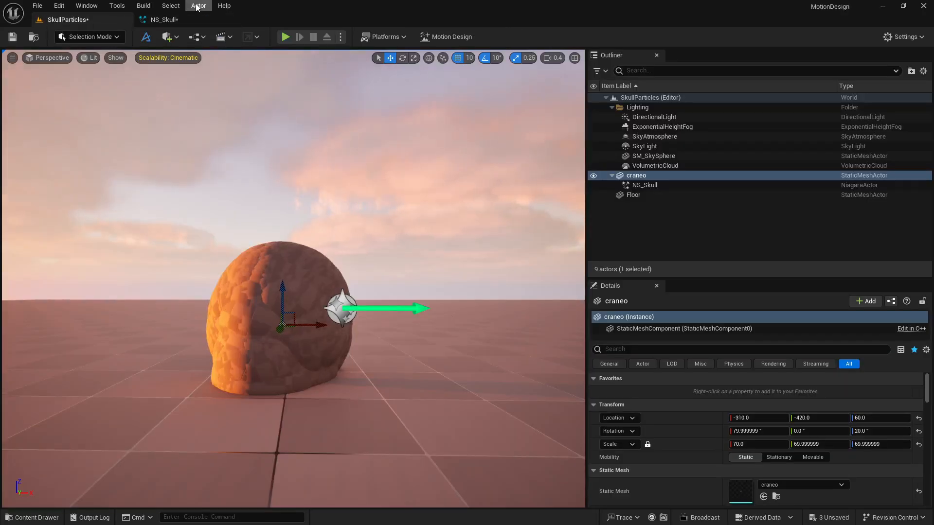
left_click(177, 18)
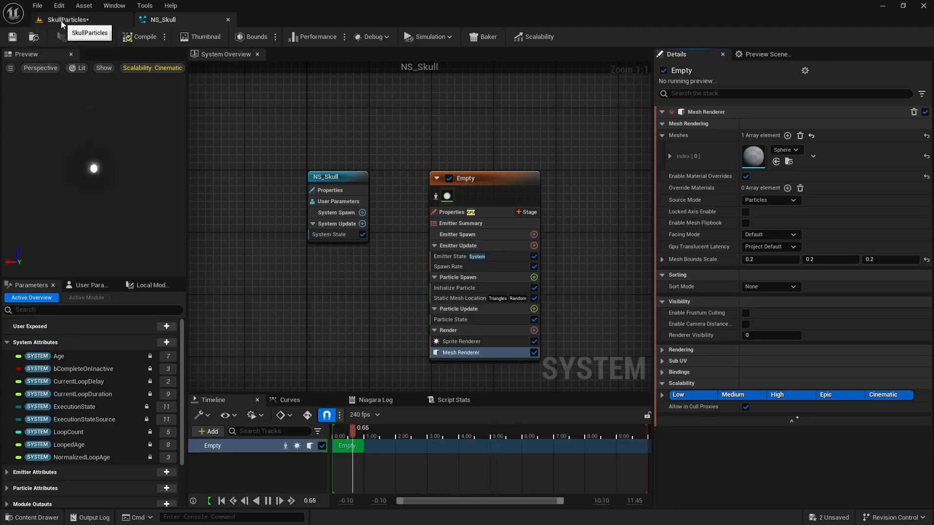
left_click(80, 22)
- Set the Mesh Renderer's Mesh Bounds Scale to 0.1 on all three axes, save NS_Skull and check the SkullParticles level
left_click(165, 20)
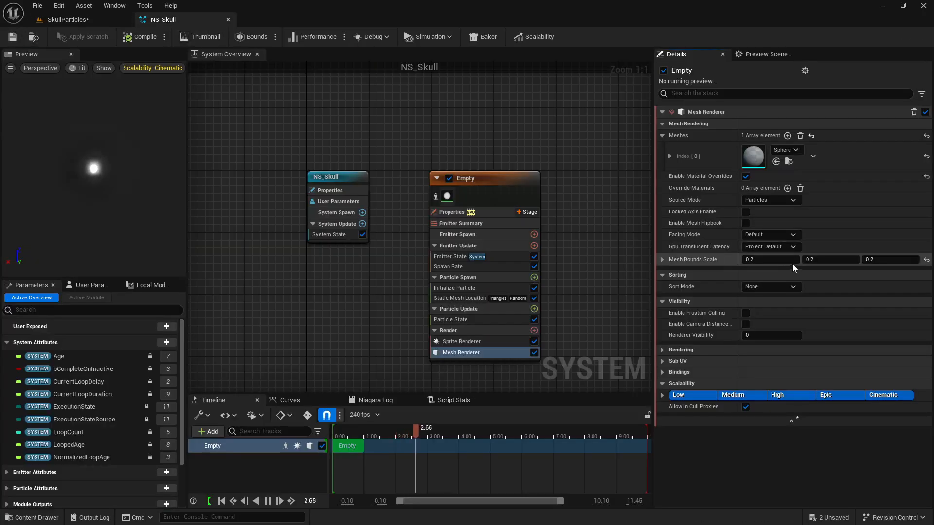
left_click(774, 259)
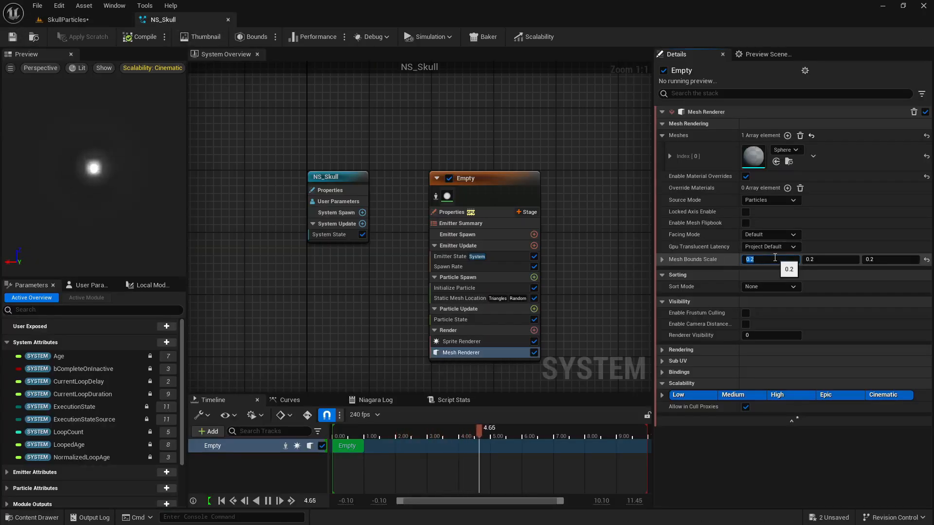
type(".1")
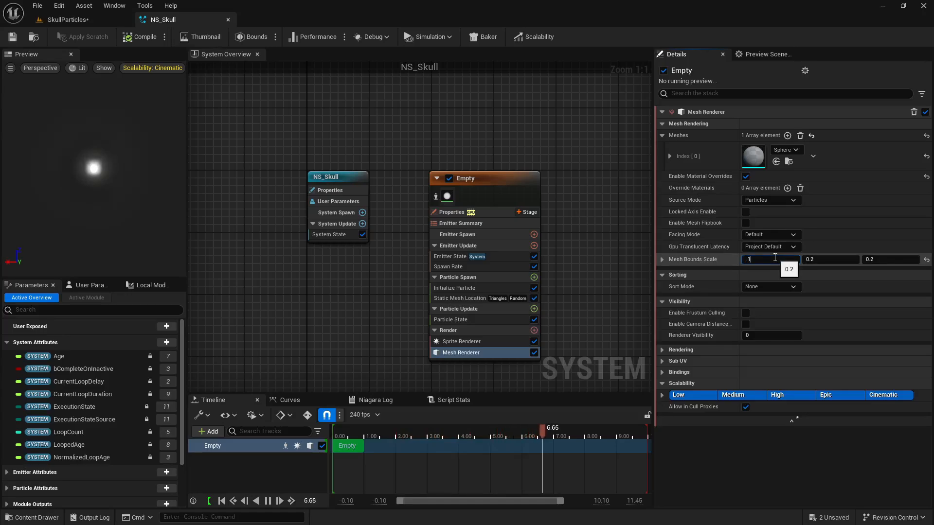
key("Tab")
type(".1")
key("Tab")
type(".1")
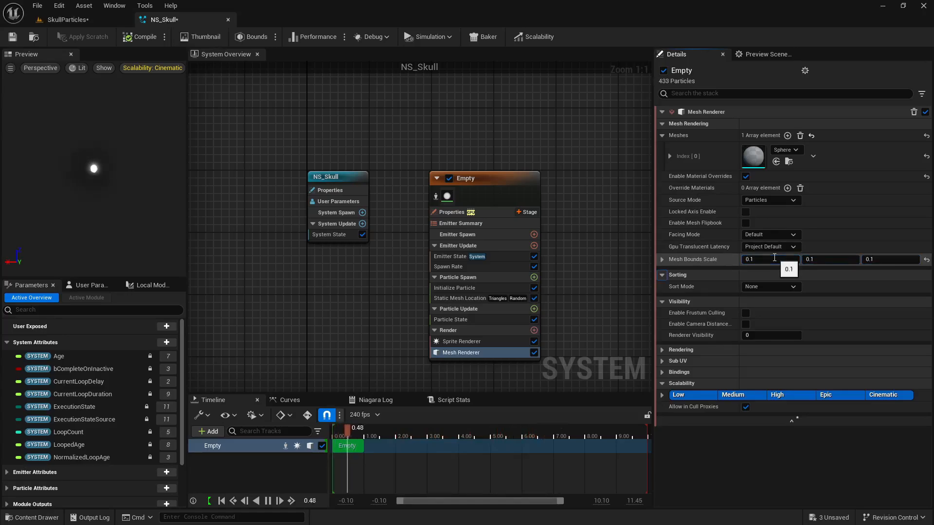
key("Return")
left_click(13, 37)
left_click(50, 21)
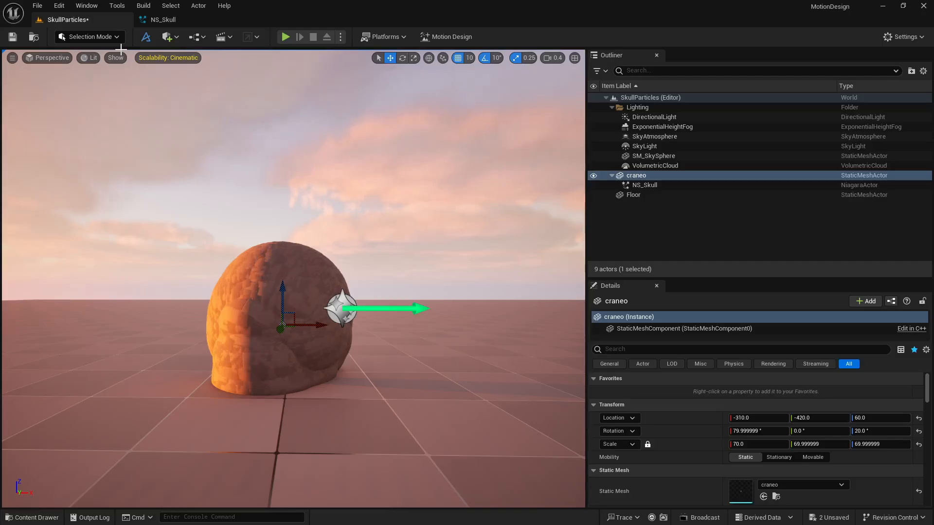
- Add a Scale Mesh Size module to the Particle Update group of the Empty emitter in NS_Skull
left_click(162, 19)
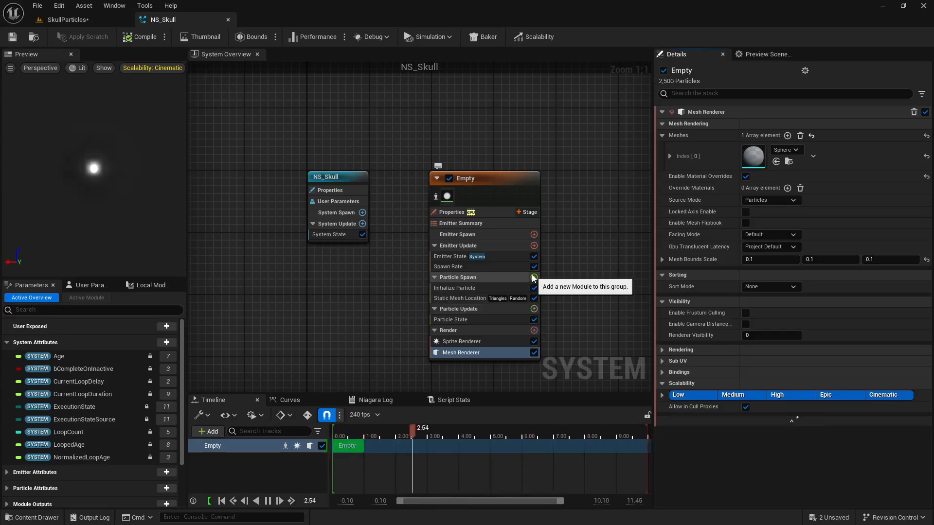
left_click(534, 309)
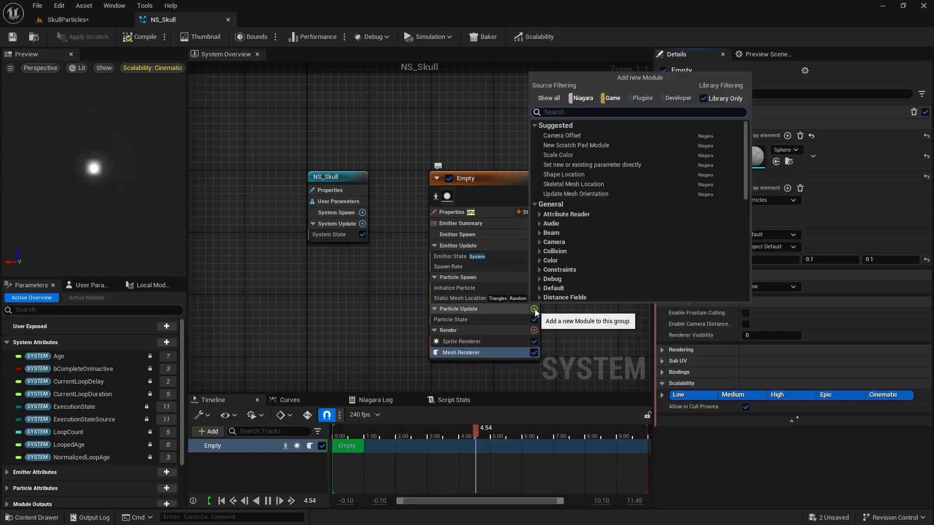
type("scale")
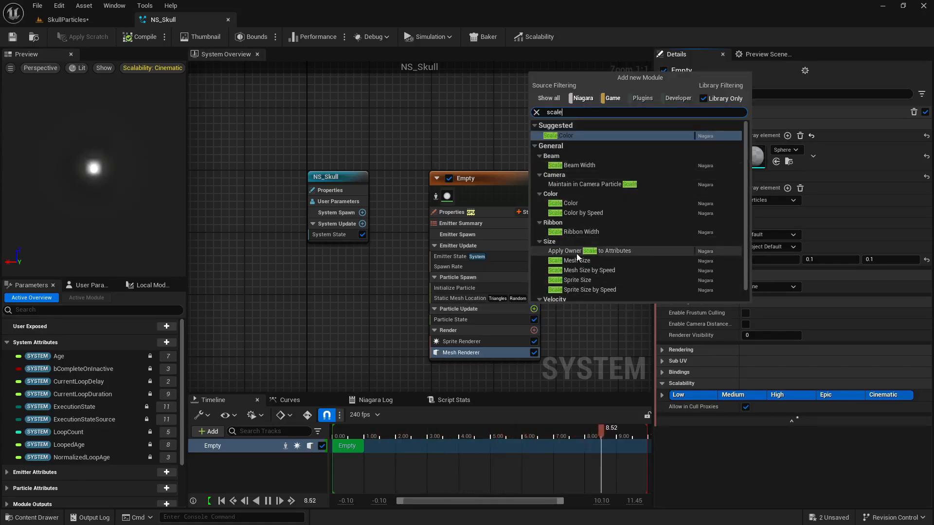
left_click(586, 265)
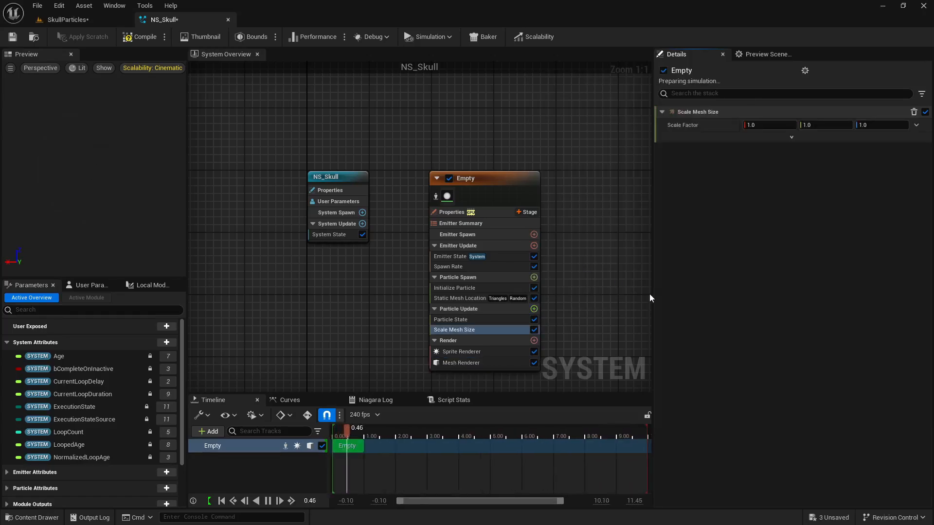
- Try a Scale Mesh Size factor of 0.1 on all axes, save NS_Skull and inspect the skull's particles up close in the level
left_click(758, 125)
type("0.1")
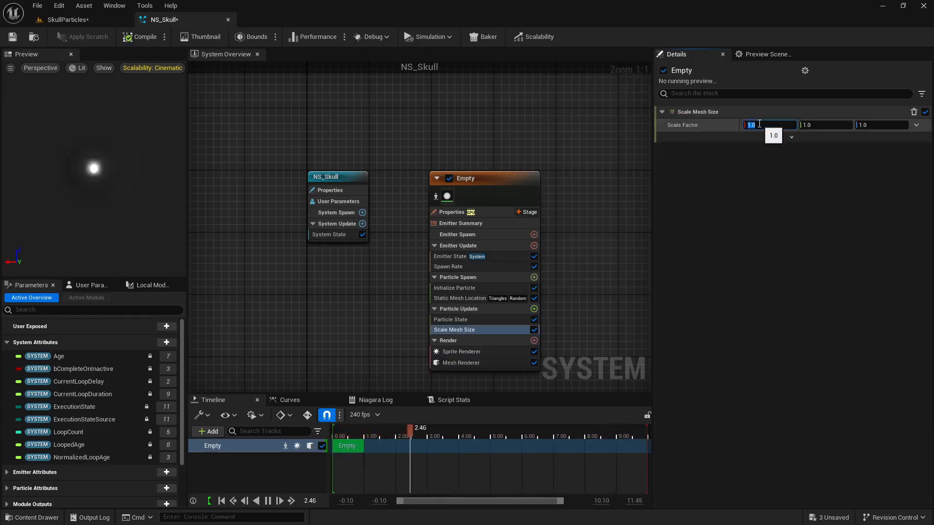
key("Tab")
type("0.1")
key("Tab")
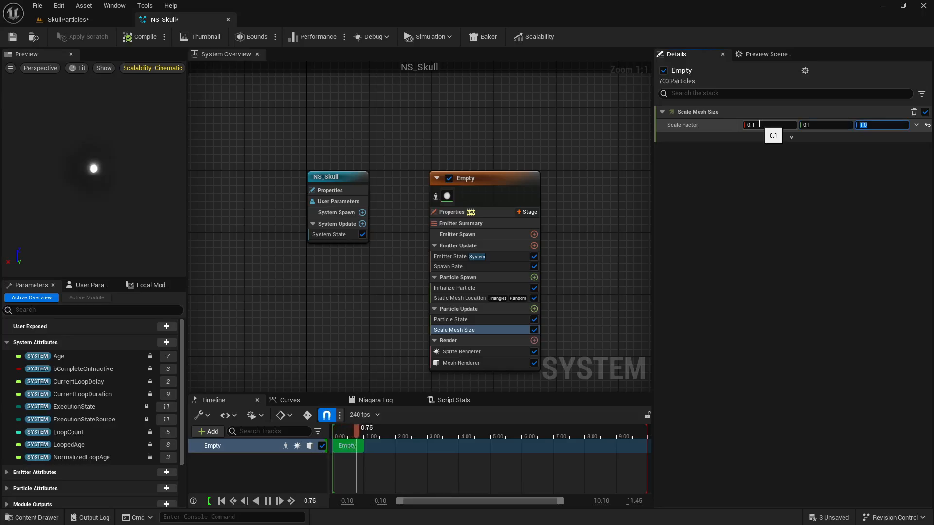
type("0.1")
key("Return")
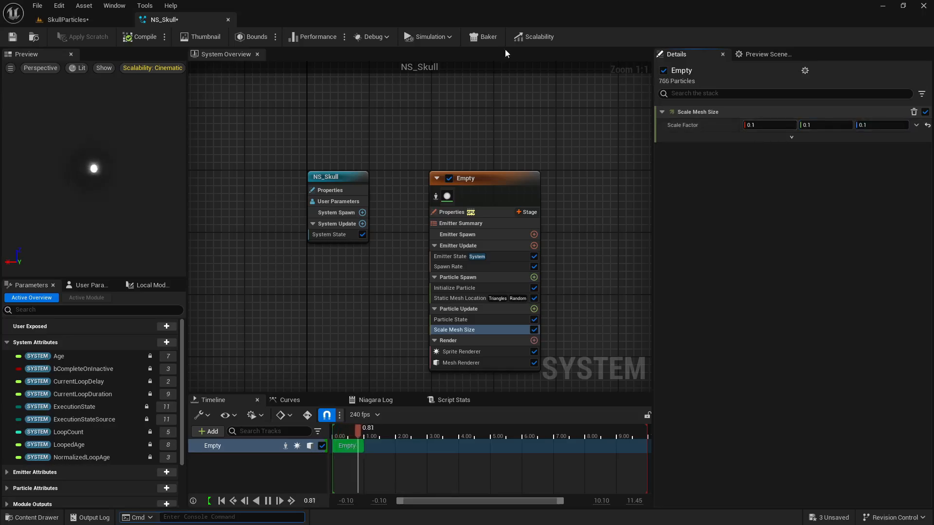
left_click(13, 36)
left_click(70, 21)
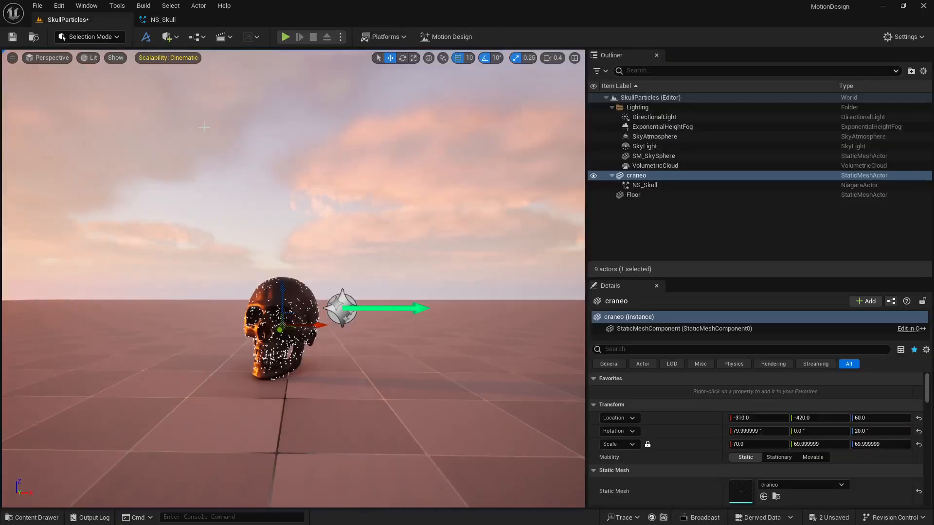
key("f")
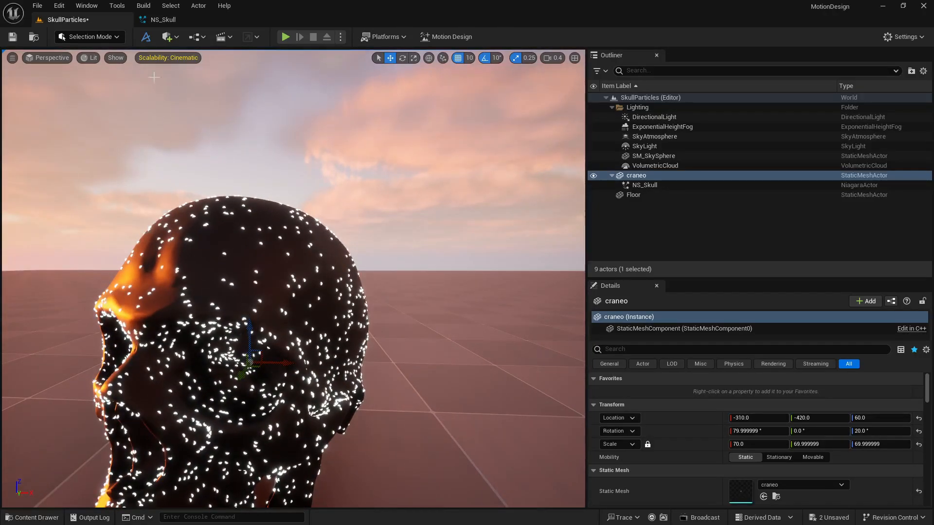
- Set the Scale Mesh Size module's Scale Factor to 0.5 on all three axes, save NS_Skull and check the level
left_click(163, 19)
left_click(762, 125)
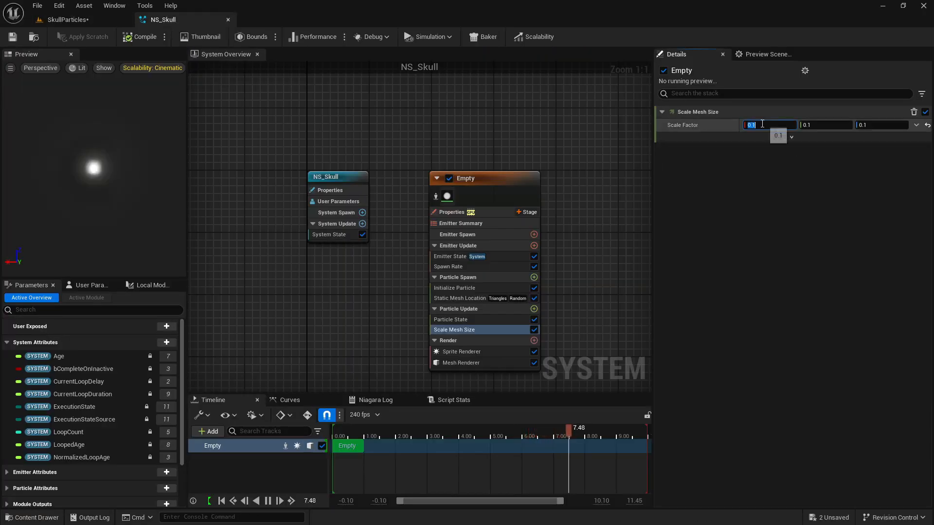
type(".")
type("0.5")
key("Tab")
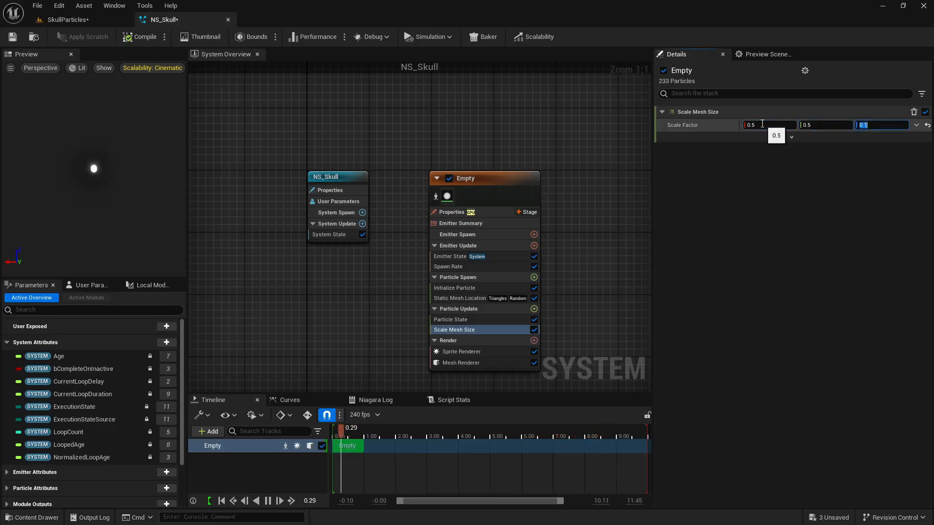
type("0.5")
key("Tab")
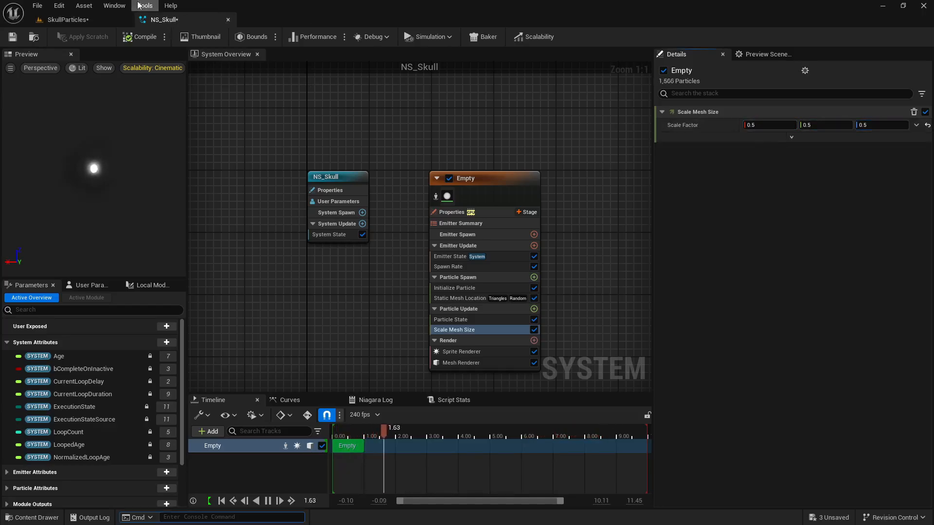
left_click(72, 22)
left_click(164, 19)
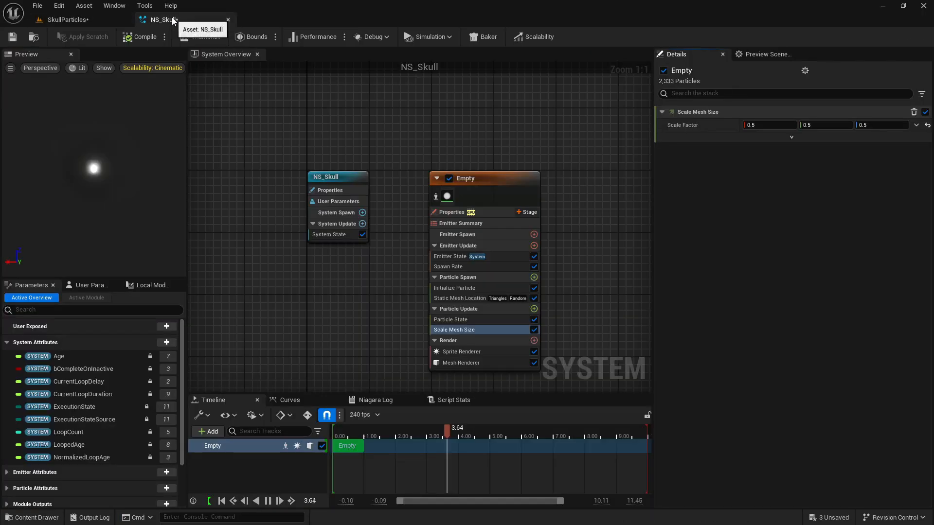
left_click(12, 37)
left_click(64, 20)
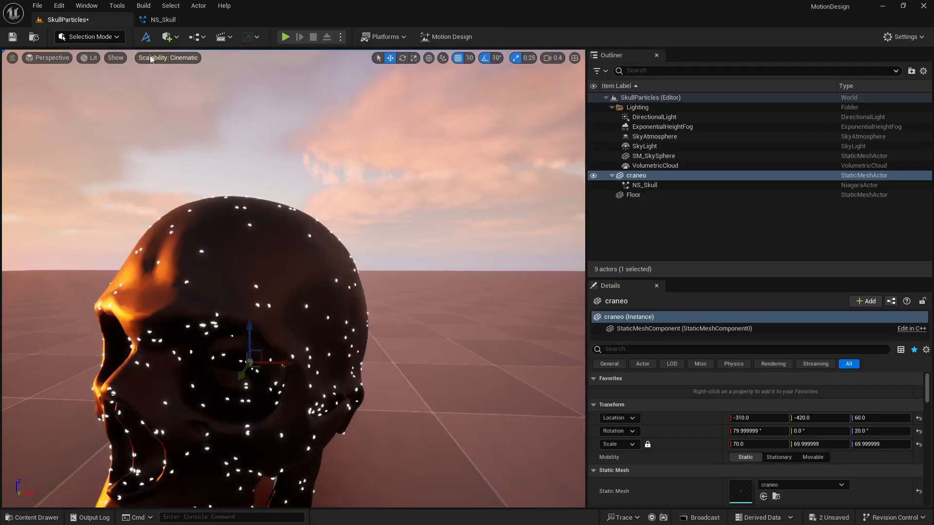
- Disable the Sprite Renderer in NS_Skull, select the Mesh Renderer and check the skull in the SkullParticles level
left_click(165, 19)
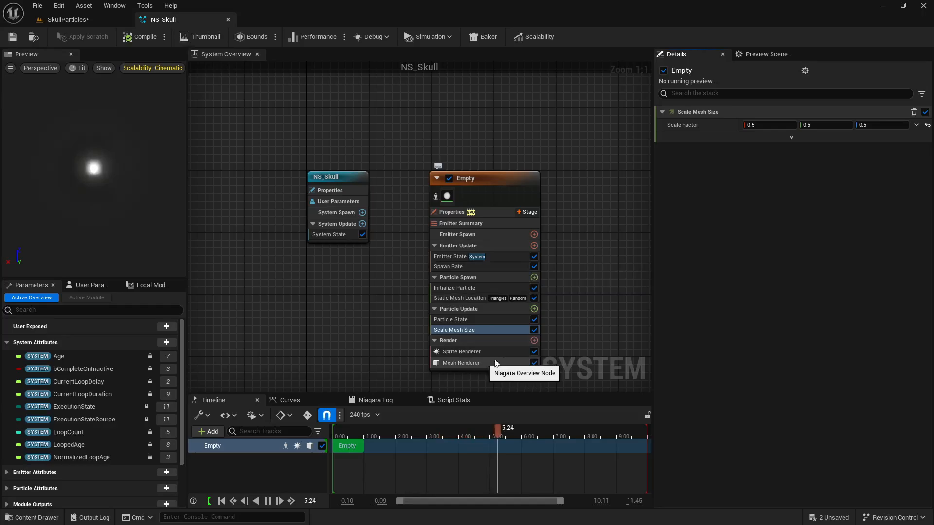
left_click(535, 352)
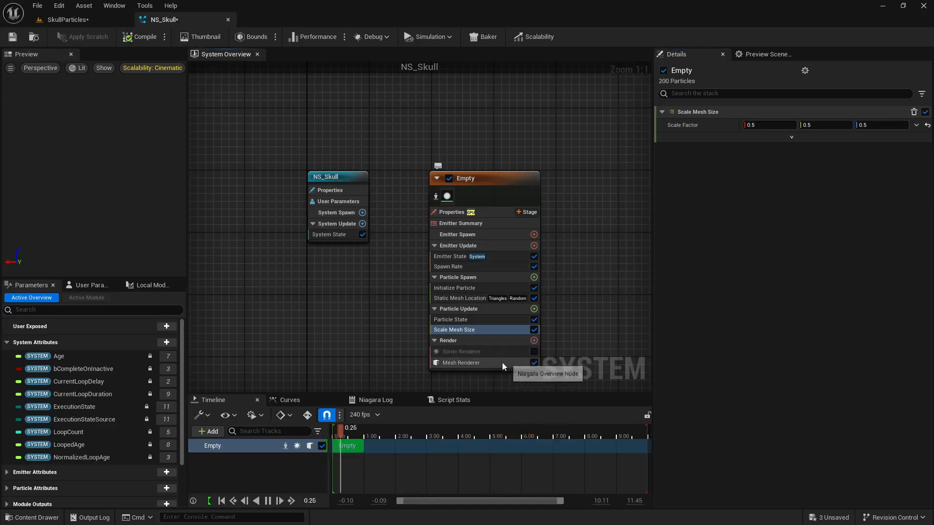
left_click(502, 363)
left_click(49, 21)
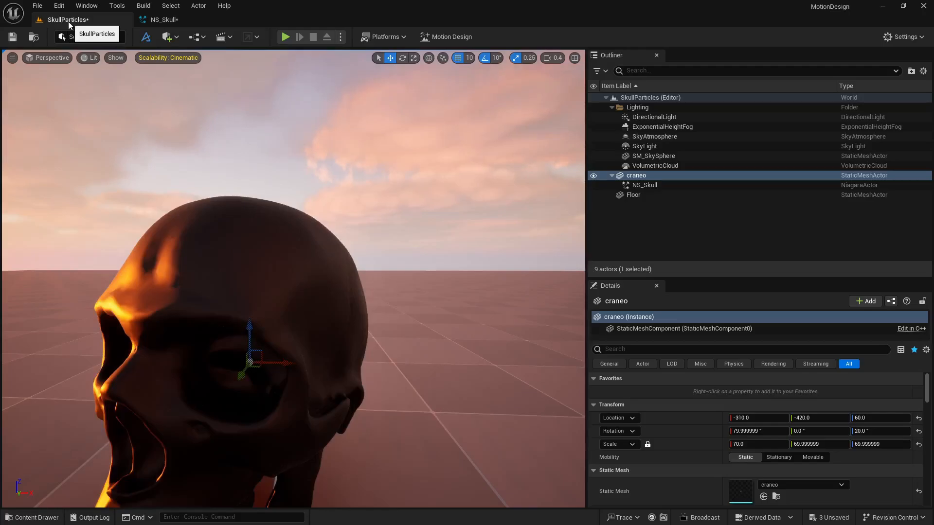
- Set the Mesh Scale Mode to Uniform in the Initialize Particle module of NS_Skull's Empty emitter
left_click(161, 19)
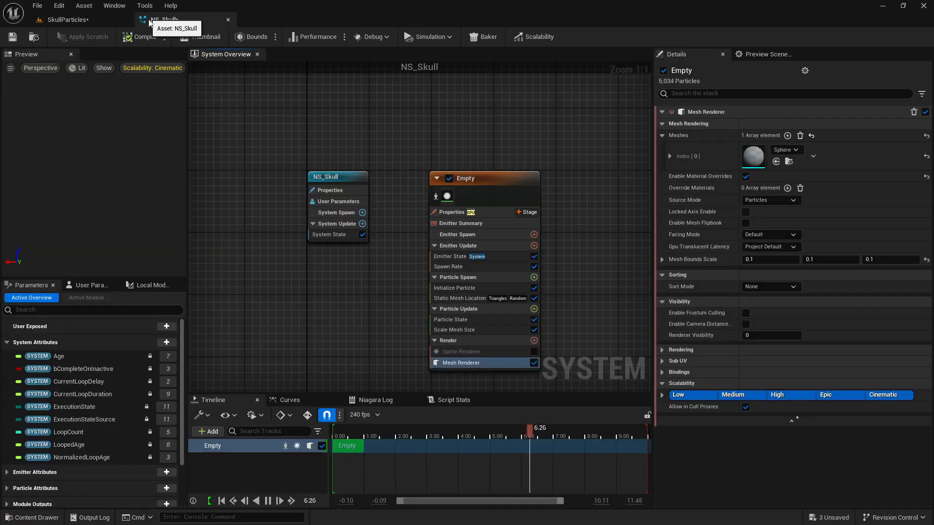
left_click(466, 287)
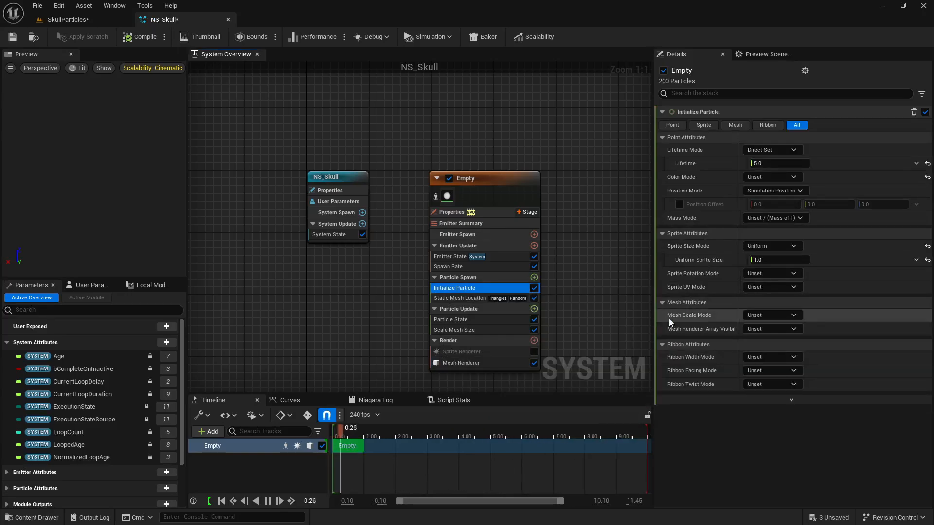
left_click(779, 316)
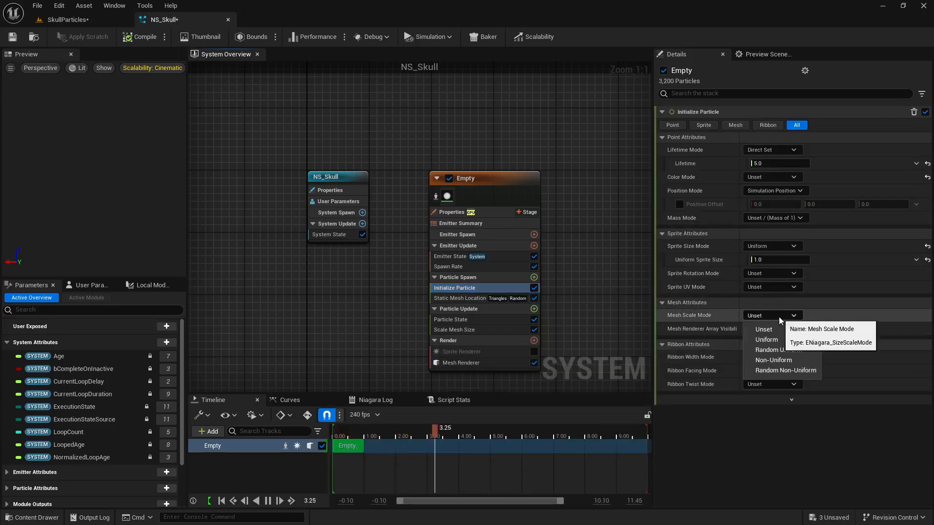
left_click(778, 342)
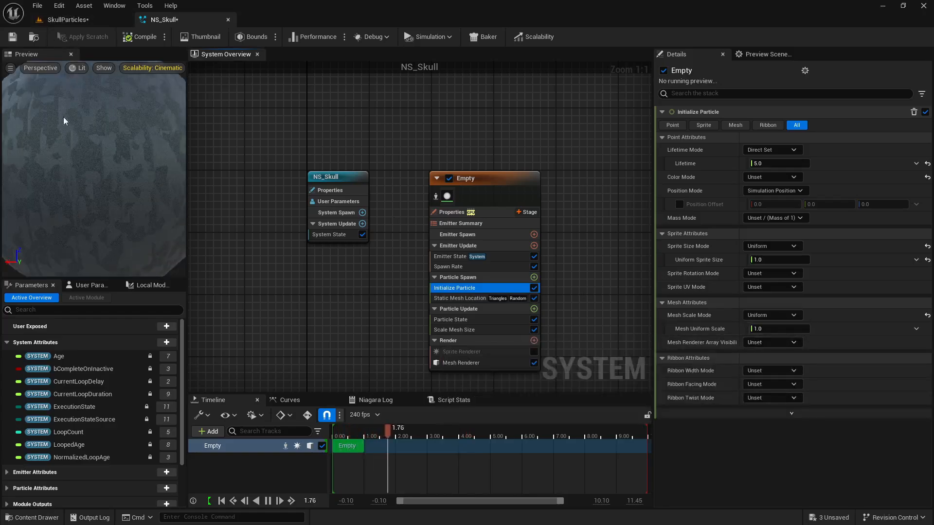
- Try a Mesh Uniform Scale of 0.1, save NS_Skull and inspect the skull's sphere particles in the SkullParticles level
left_click(769, 328)
type("0.1")
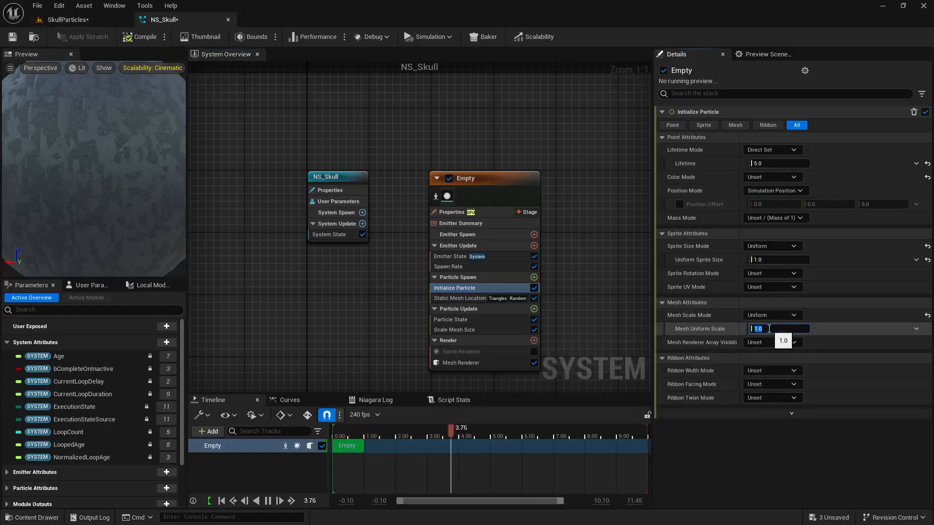
key("Return")
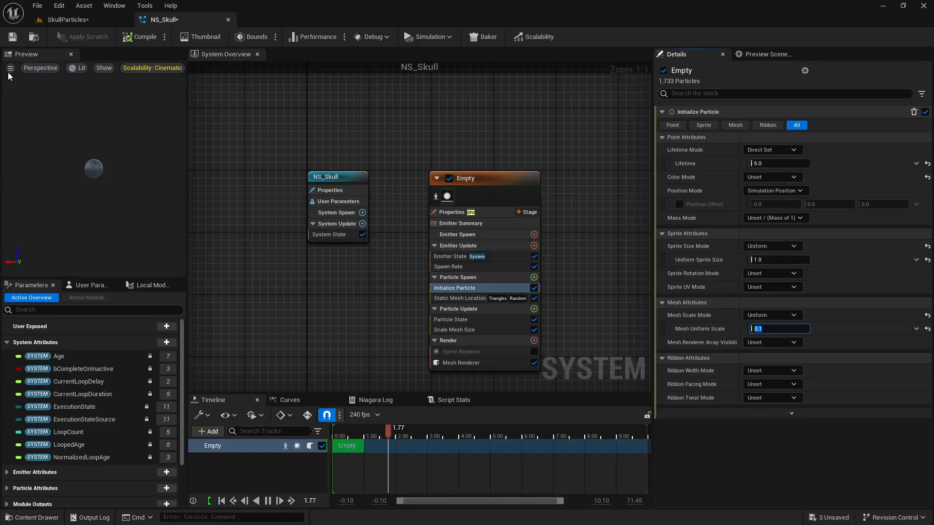
key("ctrl+s")
left_click(69, 23)
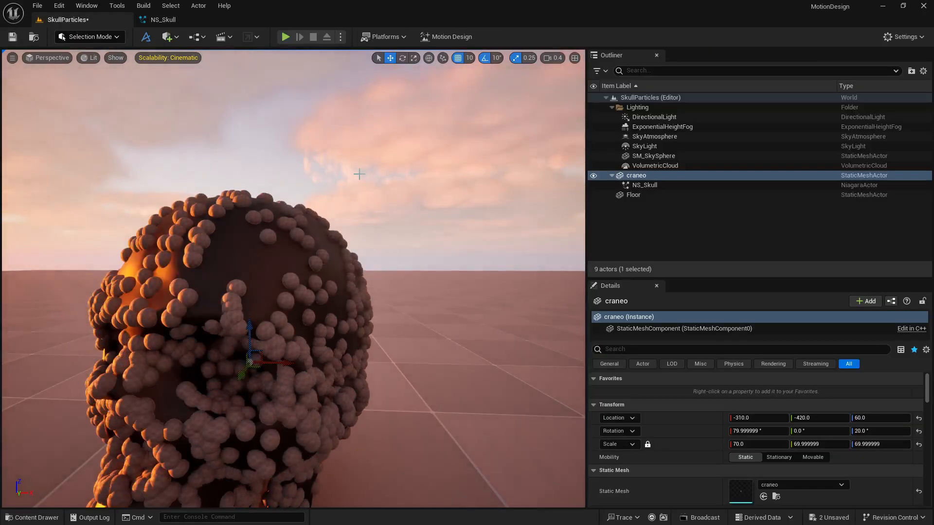
key("s")
right_click_drag(248, 177, 179, 176)
key("w")
key("q")
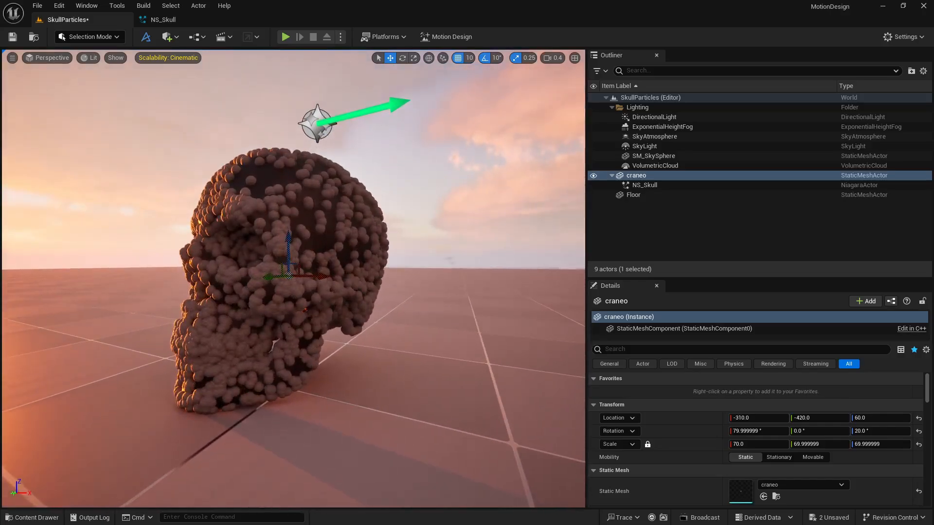
- Set the Mesh Uniform Scale in NS_Skull's Initialize Particle module to 0.05 and check the skull in the level
left_click(163, 19)
left_click(765, 329)
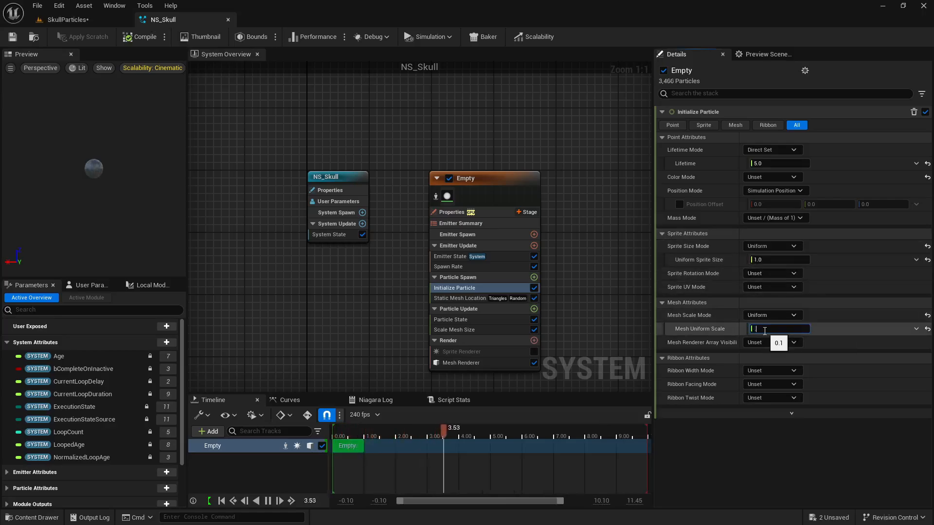
type(".05")
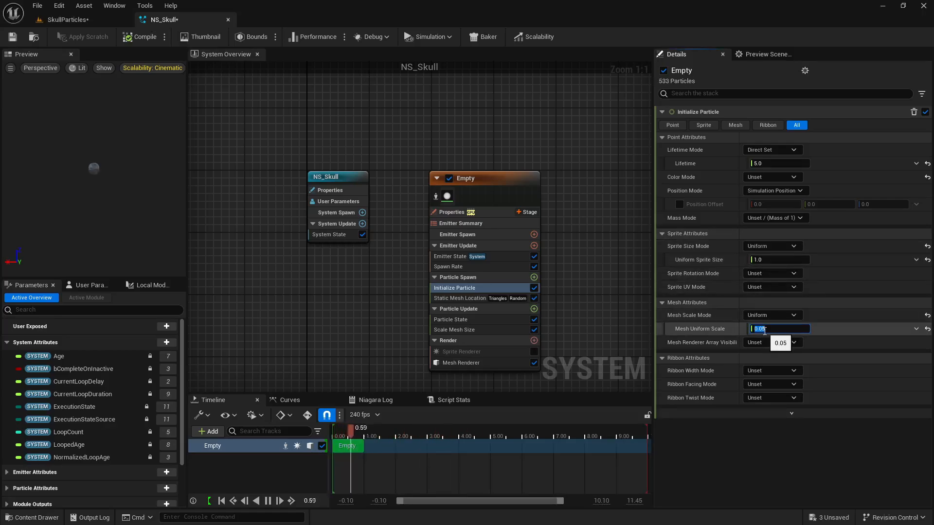
key("Return")
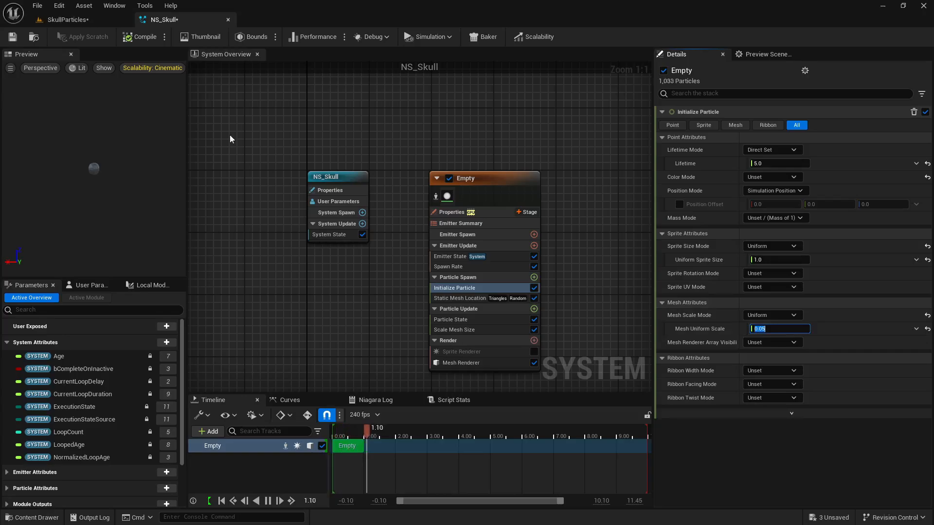
left_click(77, 20)
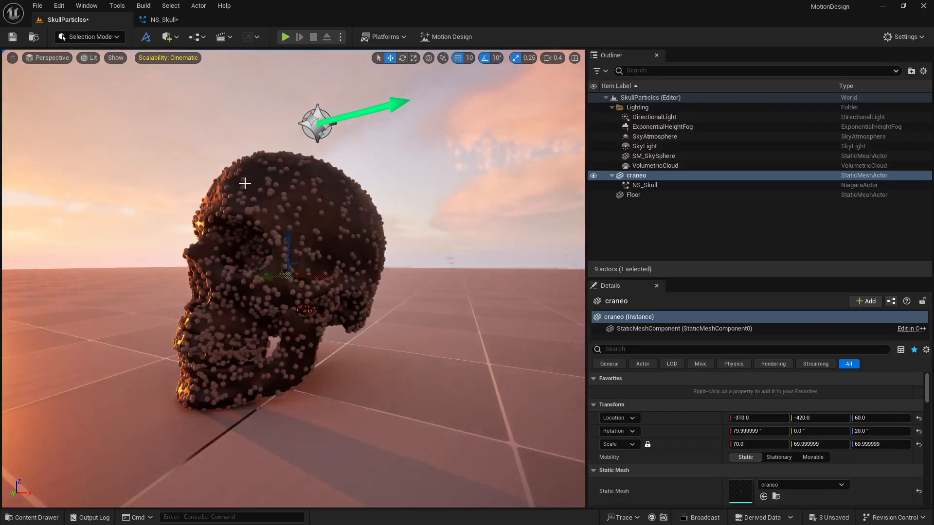
- Set the SpawnRate of the Empty emitter's Spawn Rate module to 6000 and check the skull in the level
left_click(163, 19)
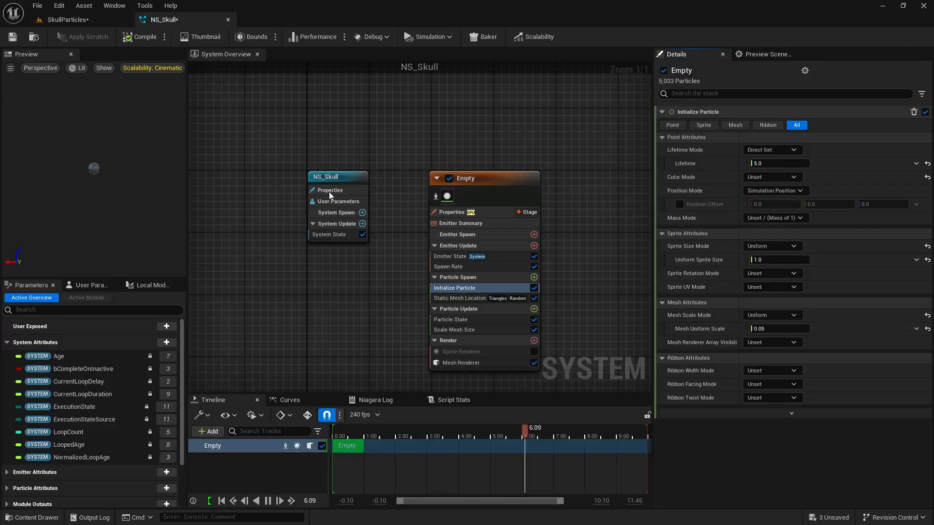
left_click(462, 267)
left_click(777, 125)
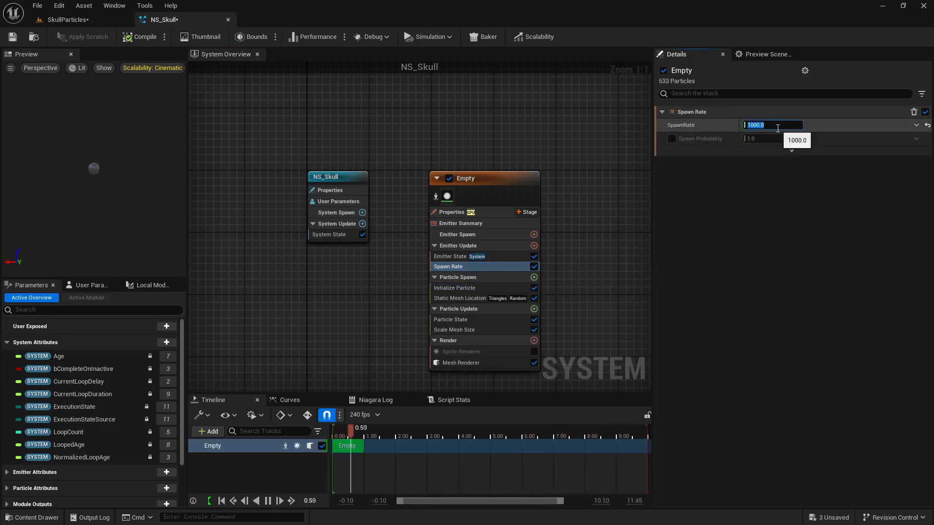
type("6000")
key("Return")
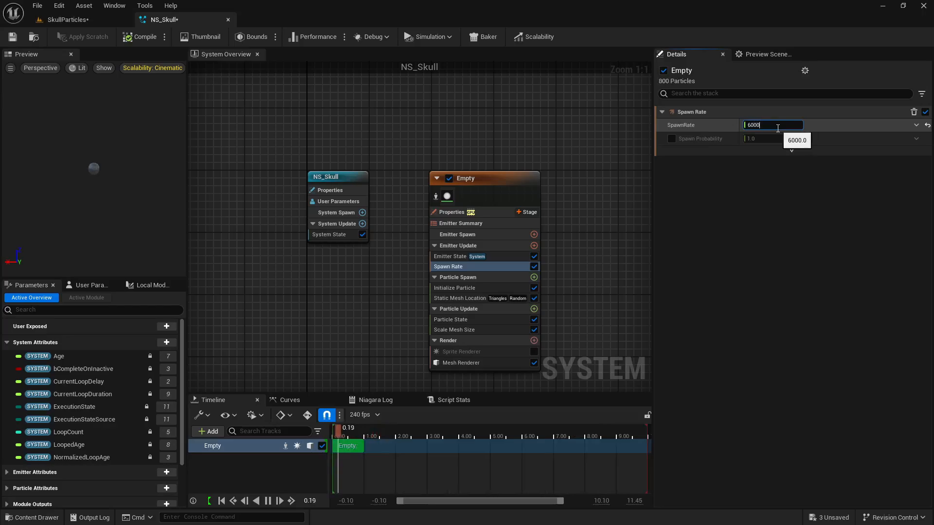
left_click(68, 19)
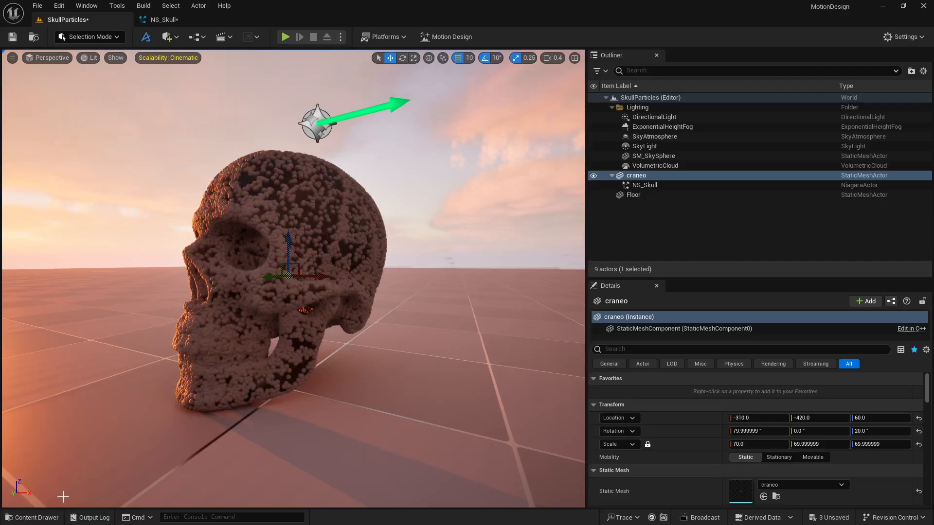
- Create a material named M_Emissive in the MotionDesign Materials folder and open it for editing
left_click(52, 518)
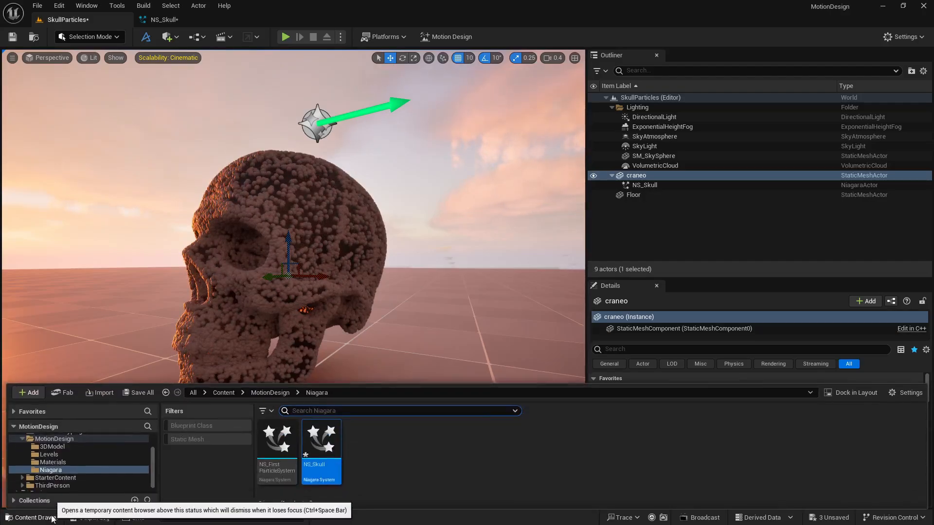
left_click(64, 463)
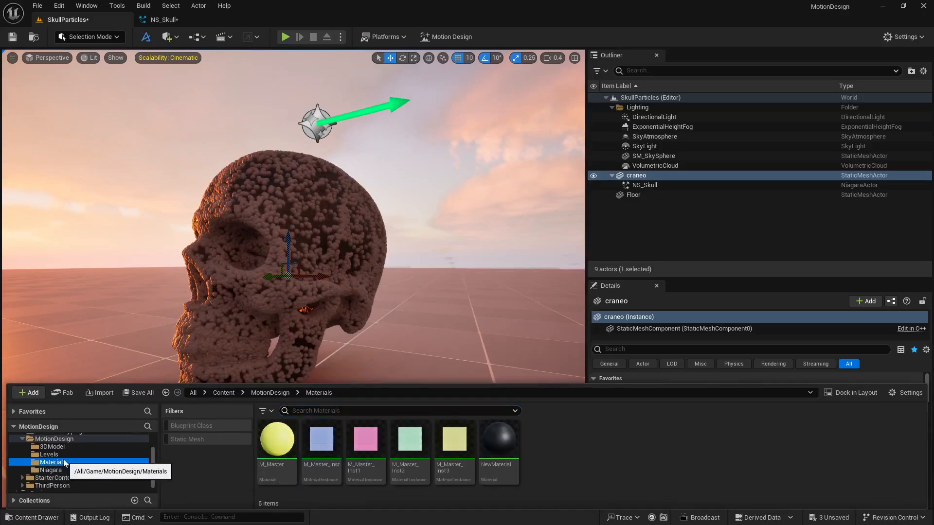
right_click(578, 460)
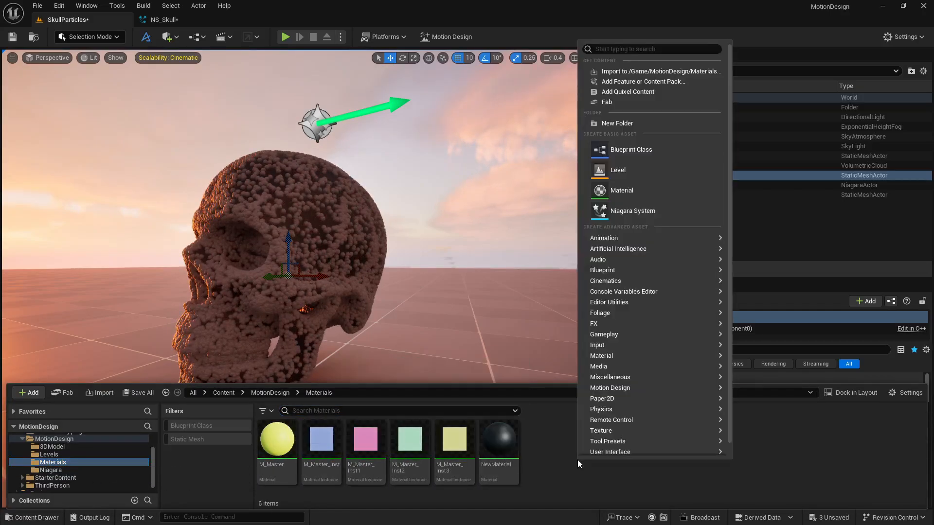
left_click(614, 192)
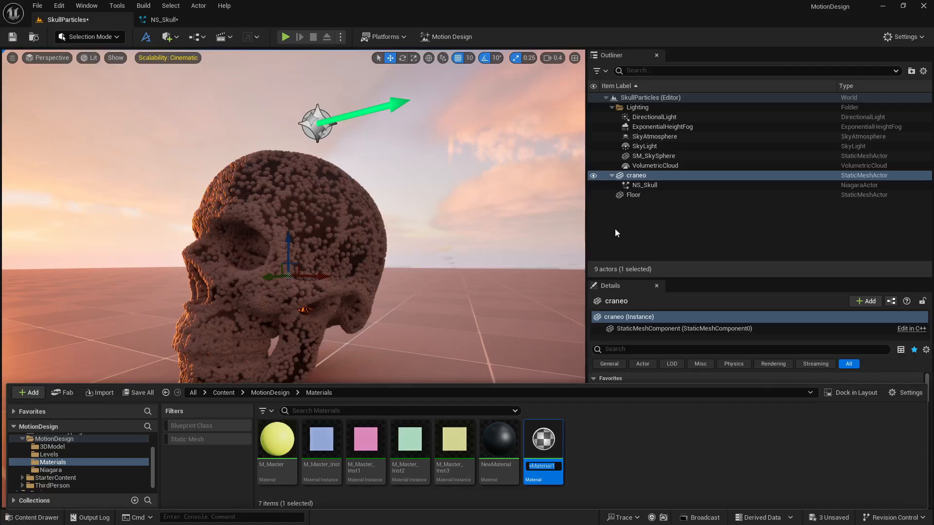
key("Return")
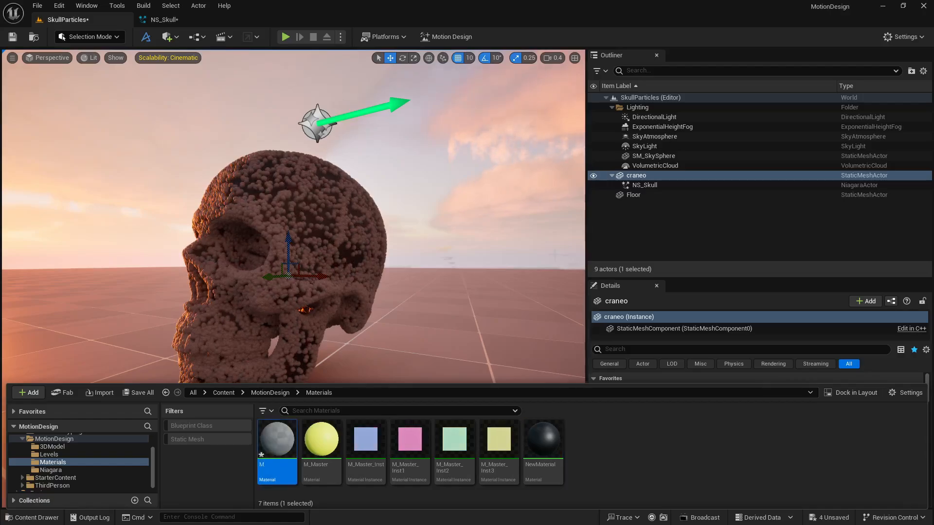
key("F2")
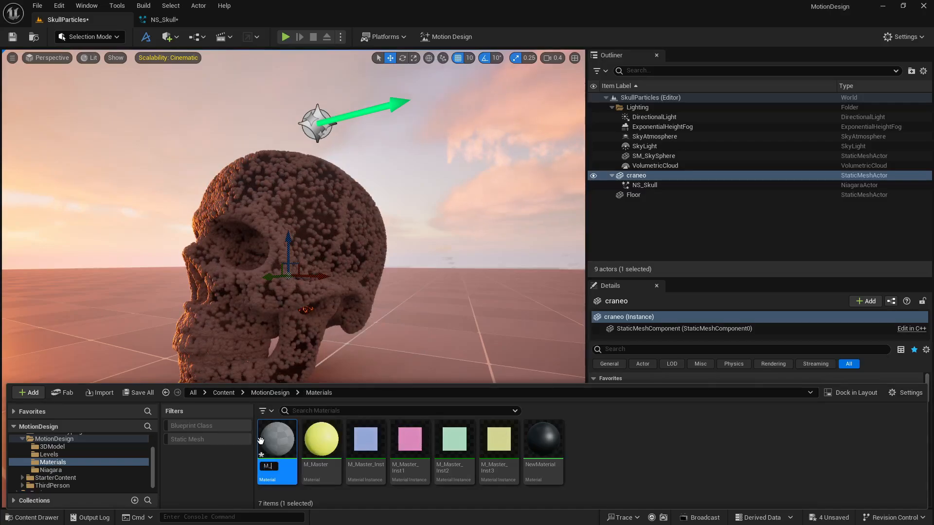
key("Return")
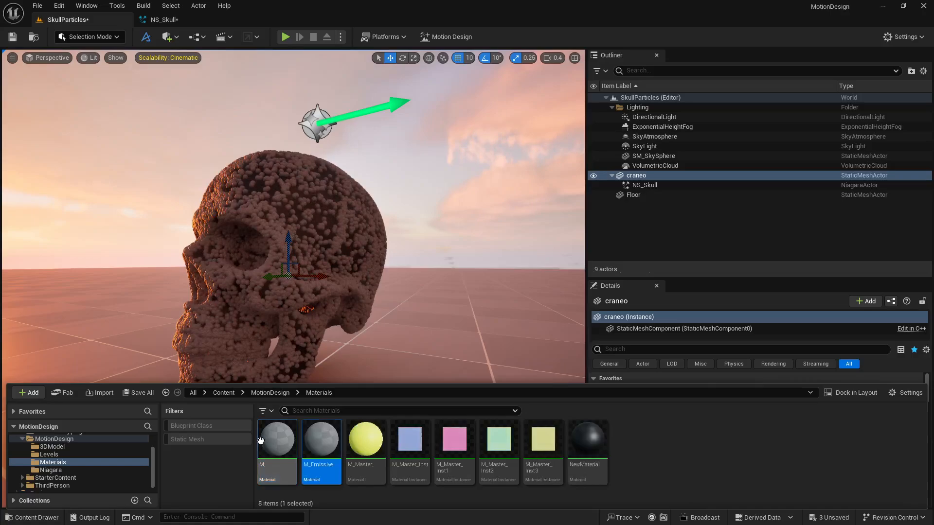
double_click(269, 433)
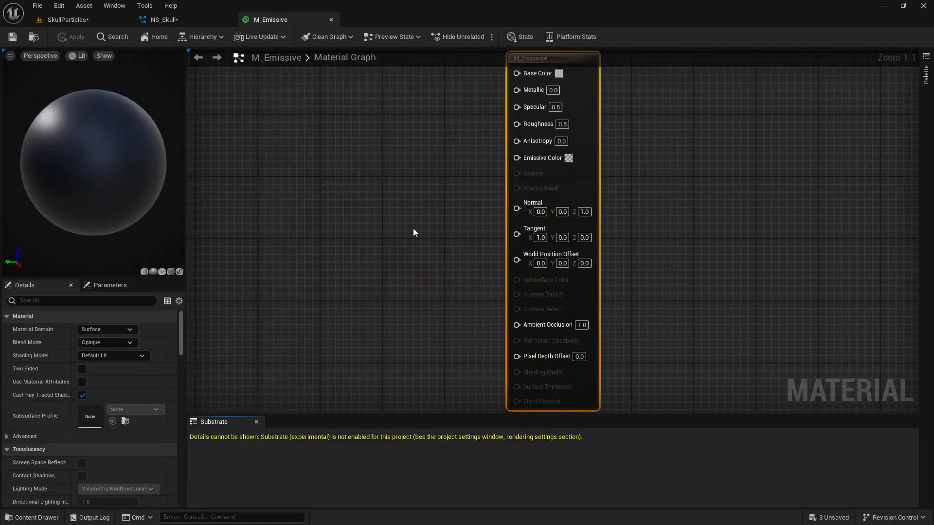
- Promote M_Emissive's Base Color input to a parameter and place its node well apart from the main material node
right_click_drag(417, 229, 506, 277)
right_click(623, 131)
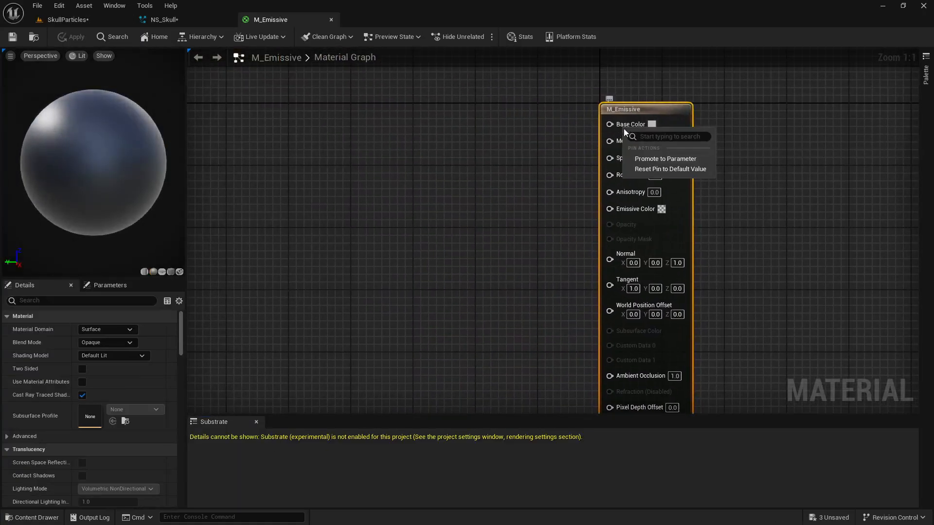
left_click(632, 155)
left_click_drag(566, 122, 350, 122)
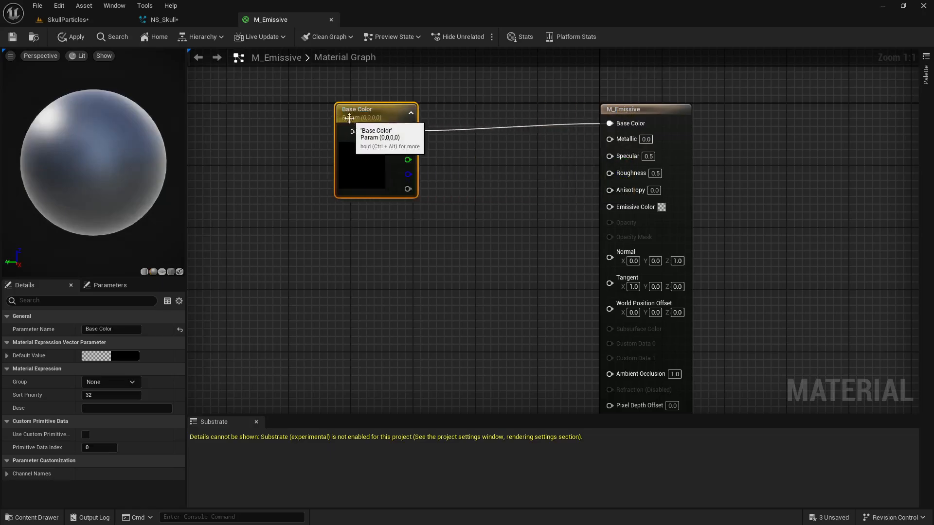
- Set the Base Color parameter to a light purple of about R 0.459, G 0.26, B 1.0 and save the material
double_click(411, 166)
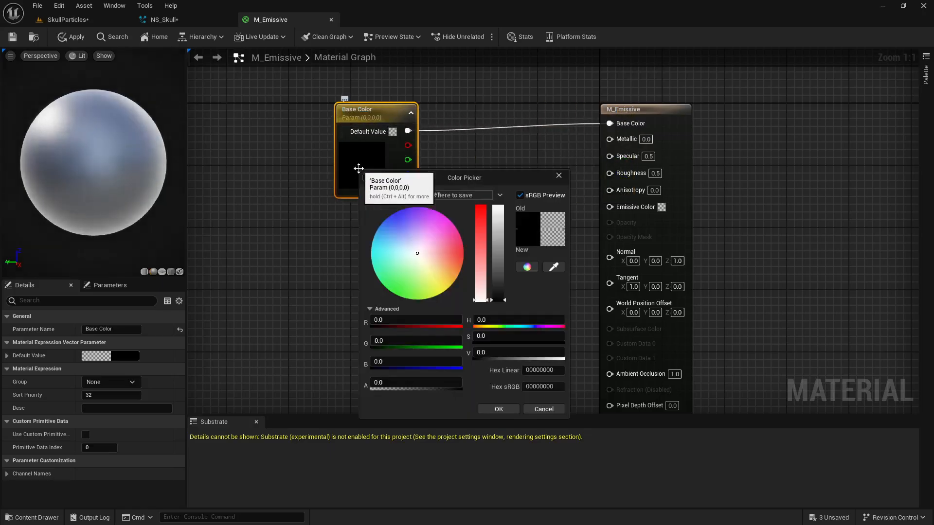
left_click(409, 220)
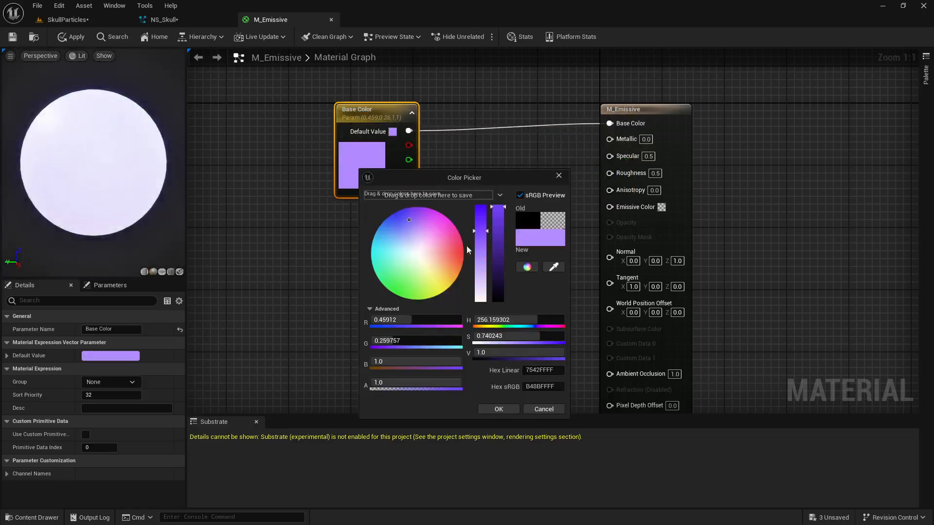
left_click(508, 414)
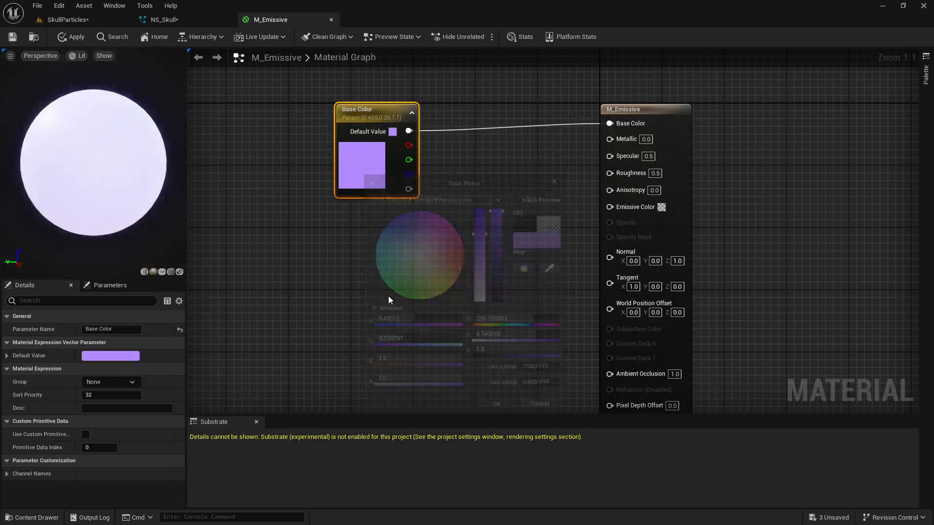
left_click(15, 41)
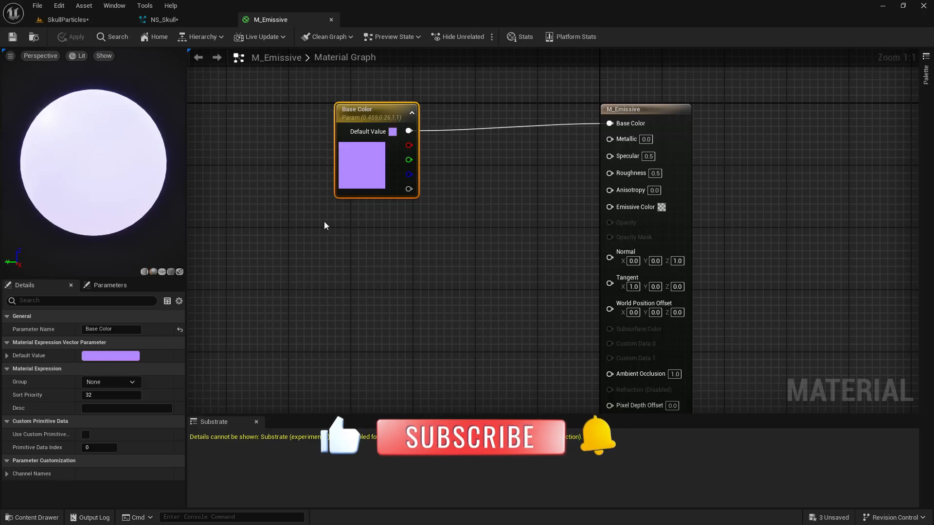
- Add a ParticleColor node below the Base Color parameter in the M_Emissive graph
left_click(351, 250)
right_click(351, 248)
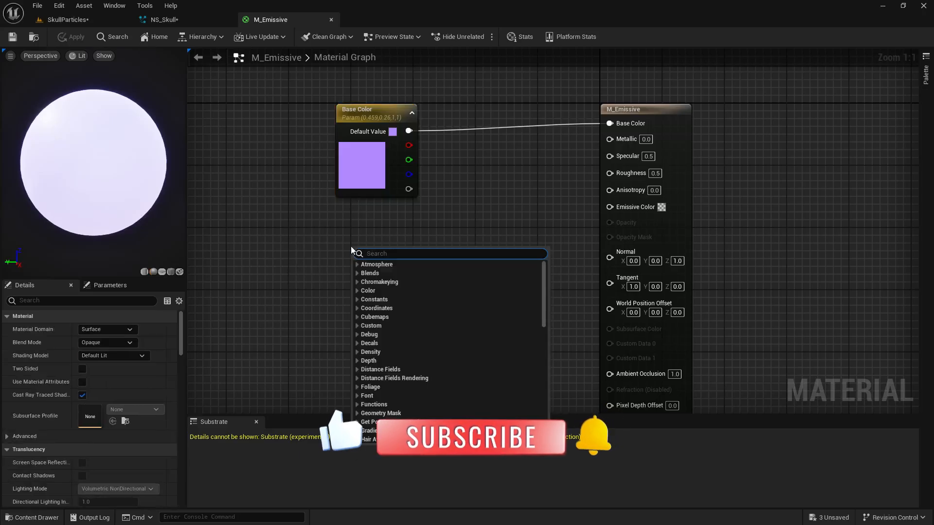
type("particle")
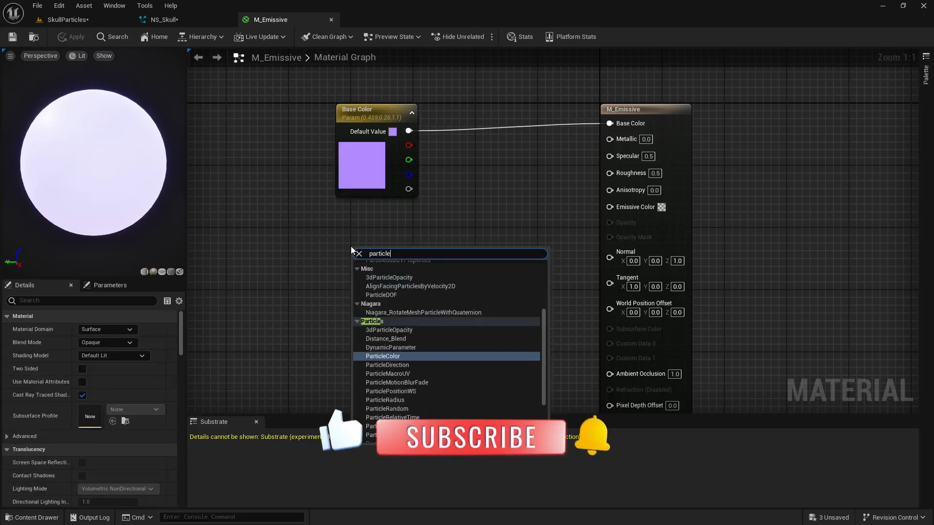
scroll(435, 346, "down", 3)
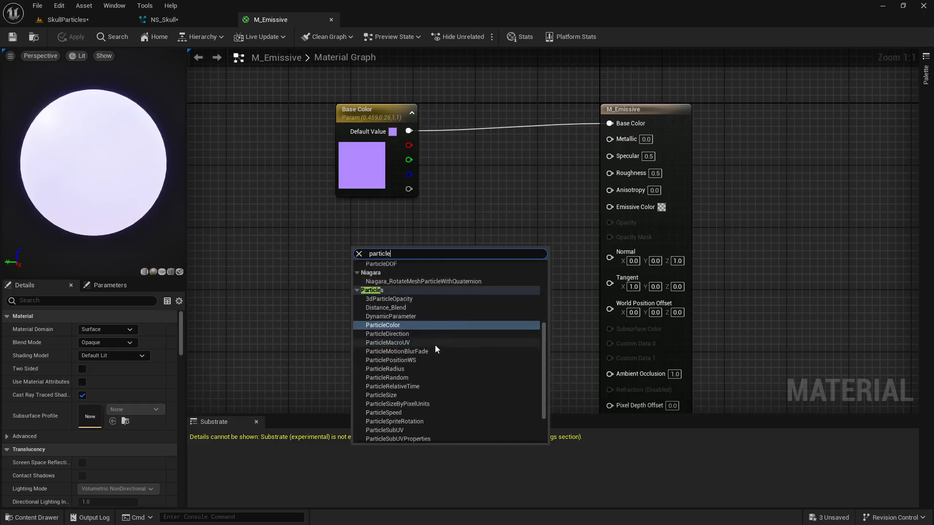
scroll(435, 345, "up", 2)
scroll(435, 345, "up", 1)
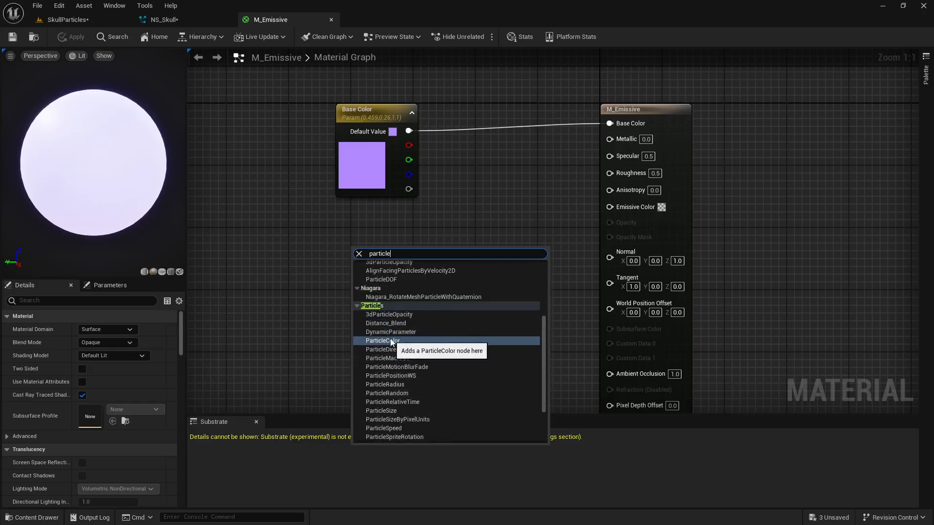
left_click(391, 341)
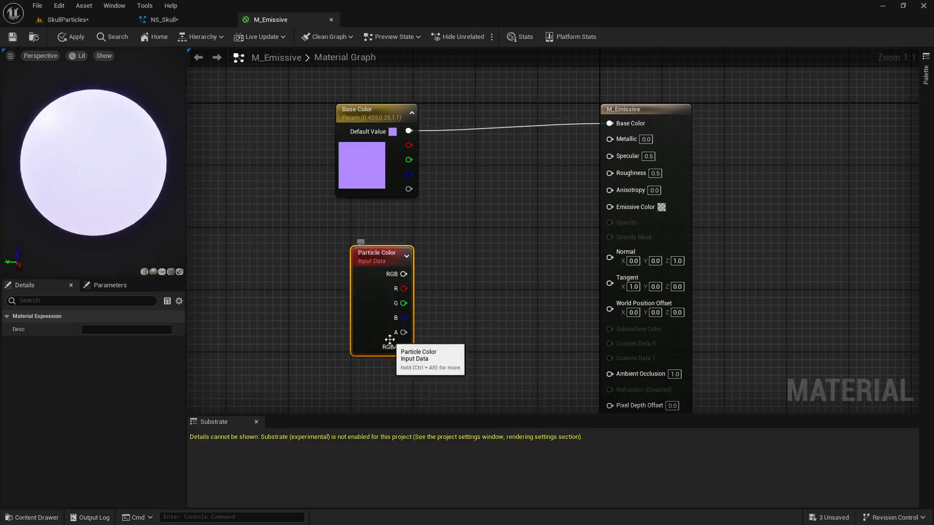
- Connect the Particle Color RGB output to both the Base Color and Emissive Color inputs of M_Emissive and save the material
left_click_drag(403, 274, 609, 123)
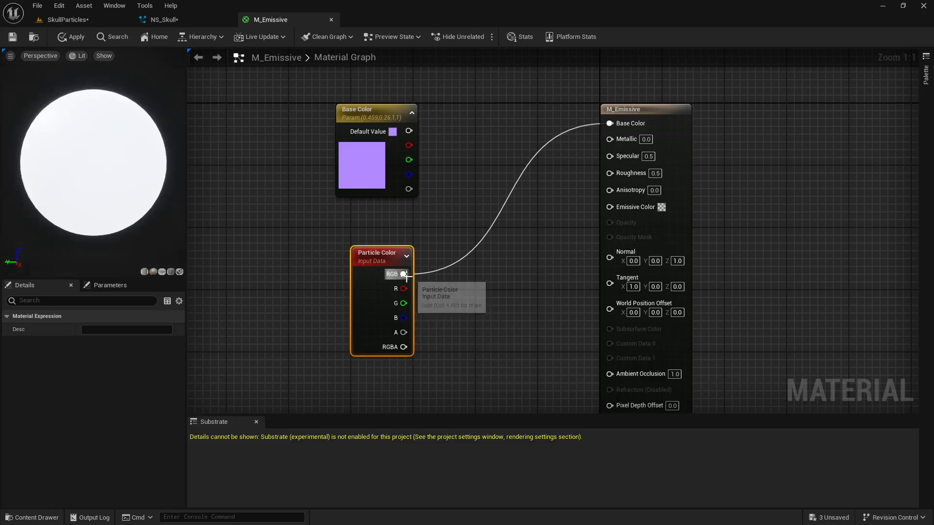
left_click_drag(403, 273, 610, 206)
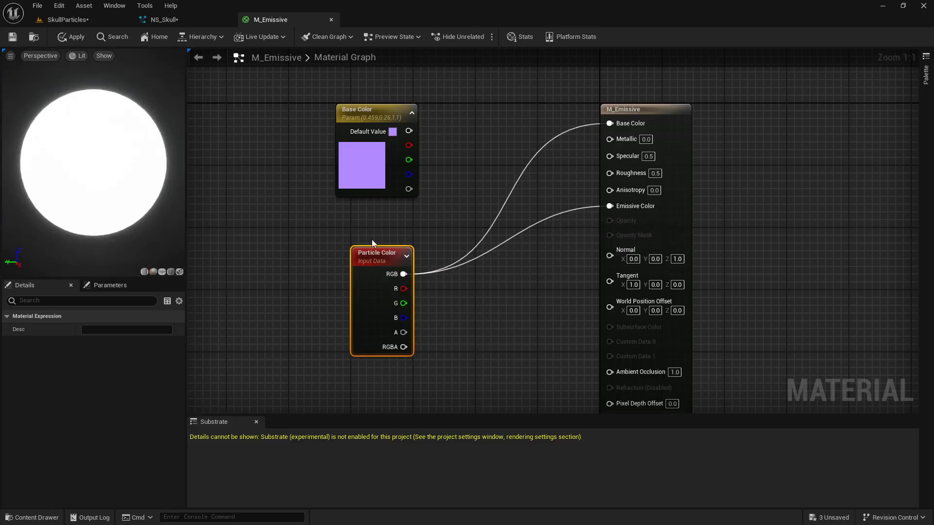
left_click(11, 40)
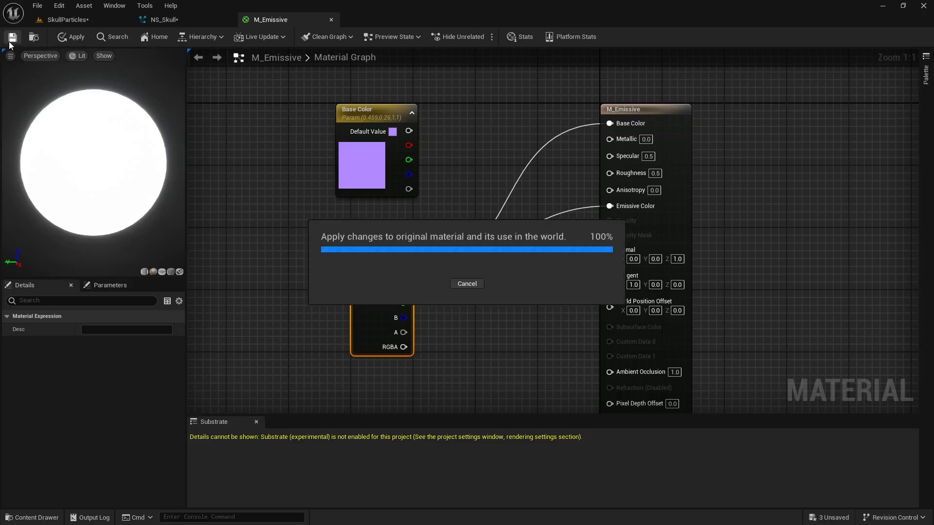
- Select the NS_Skull actor in the level, and in the NS_Skull system rename the Empty emitter to NS_SkullParticles
left_click(89, 17)
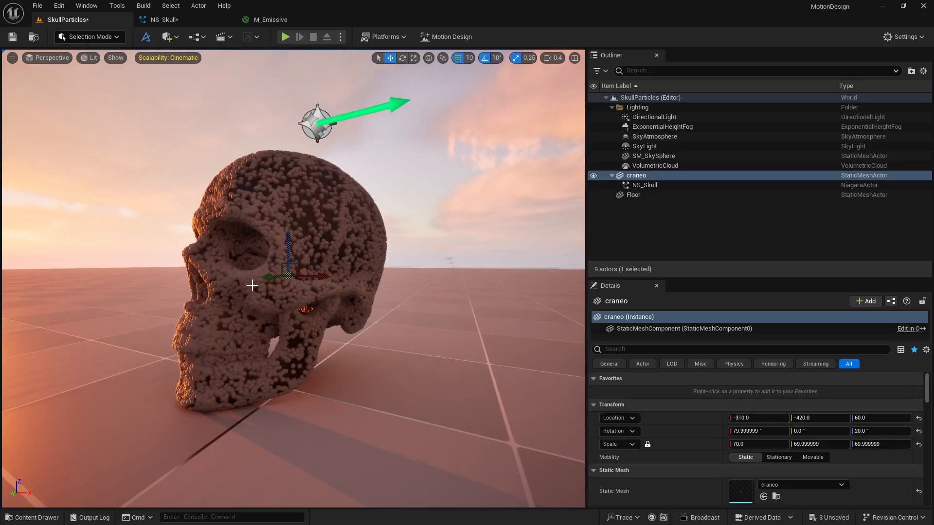
left_click(650, 186)
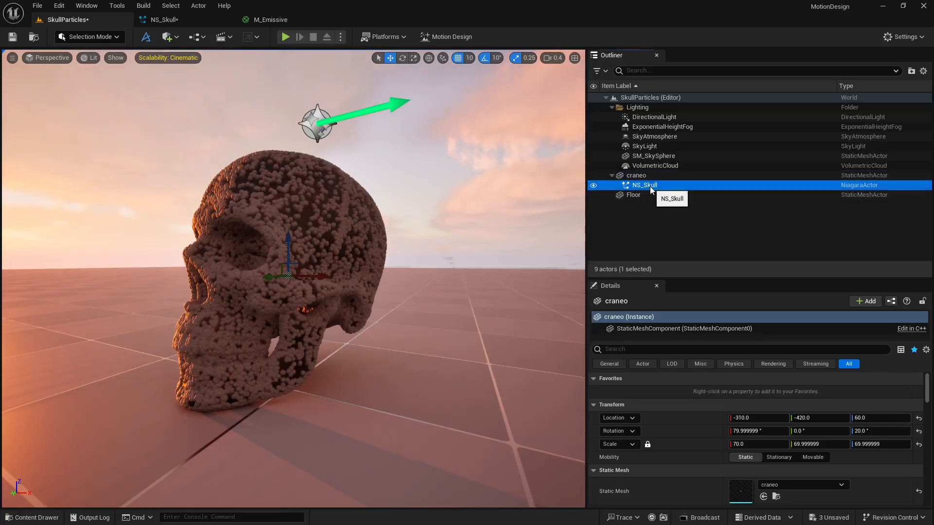
left_click(152, 22)
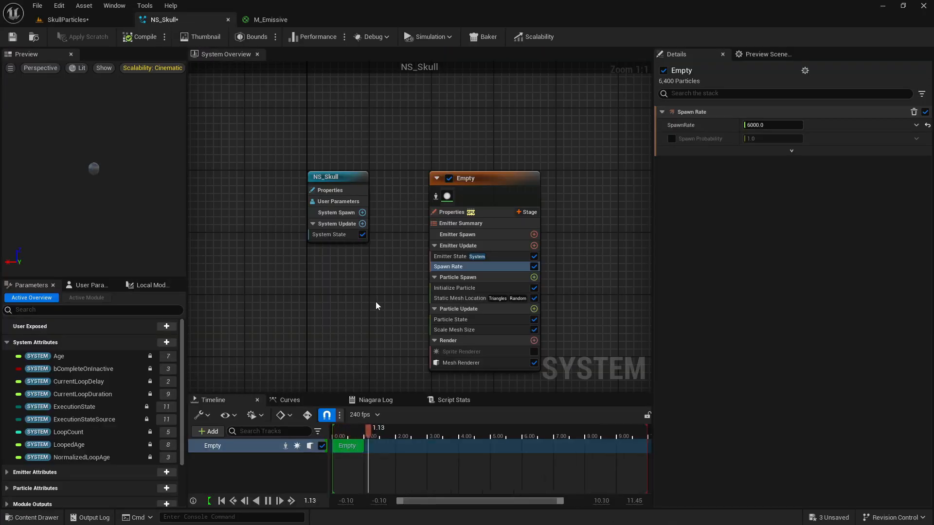
left_click(410, 140)
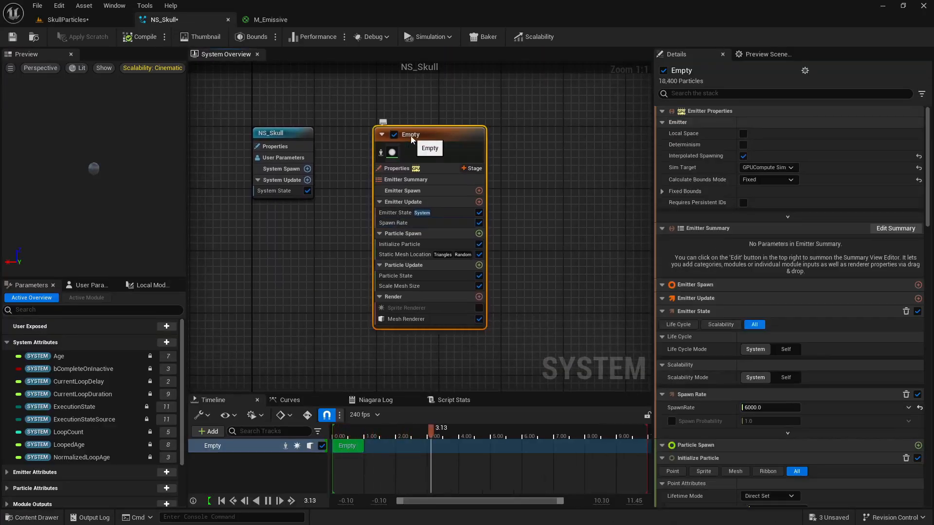
right_click(411, 140)
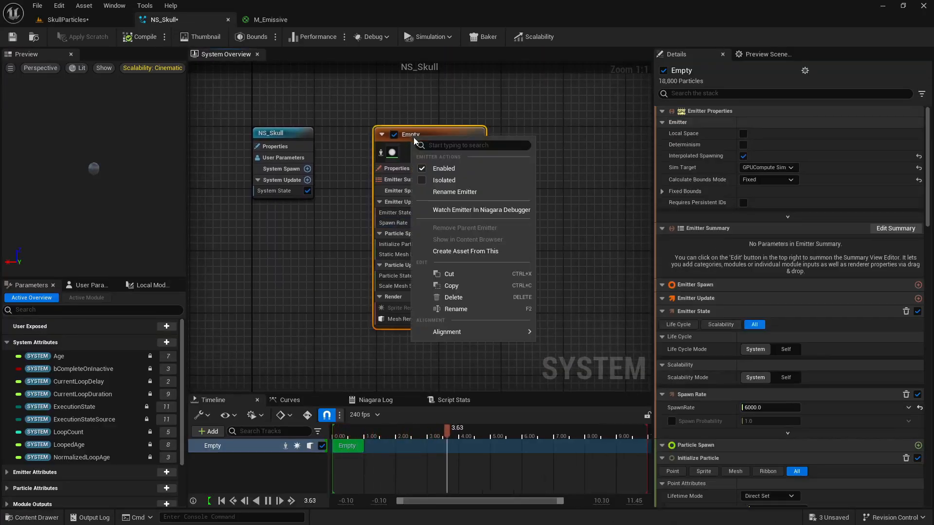
left_click(456, 310)
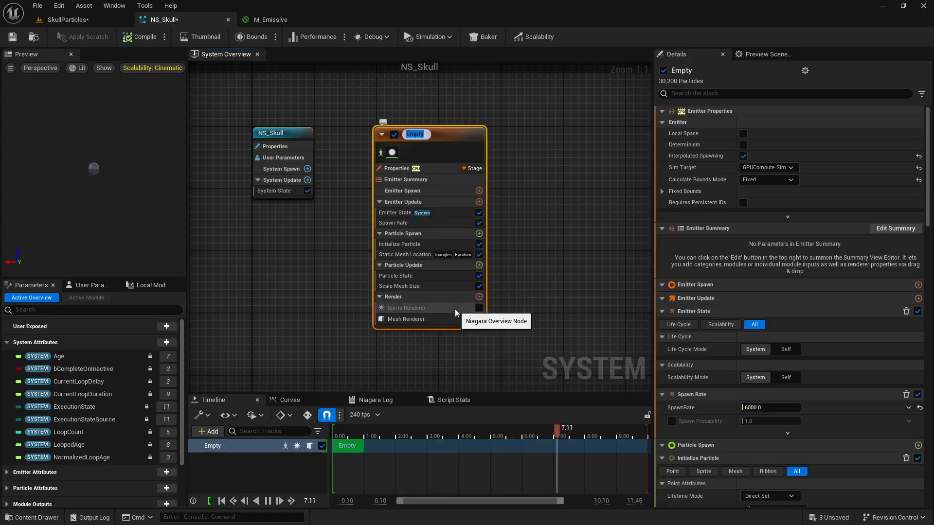
type("NS")
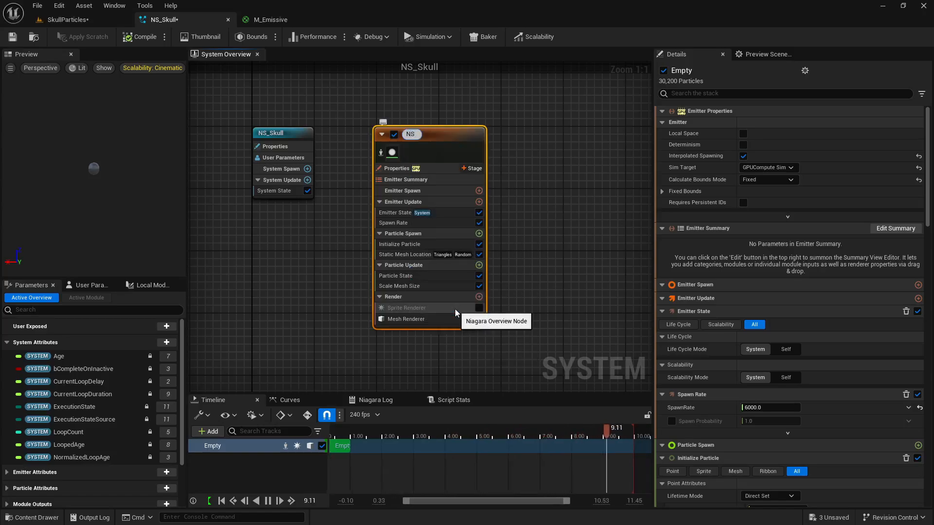
type("_Sk")
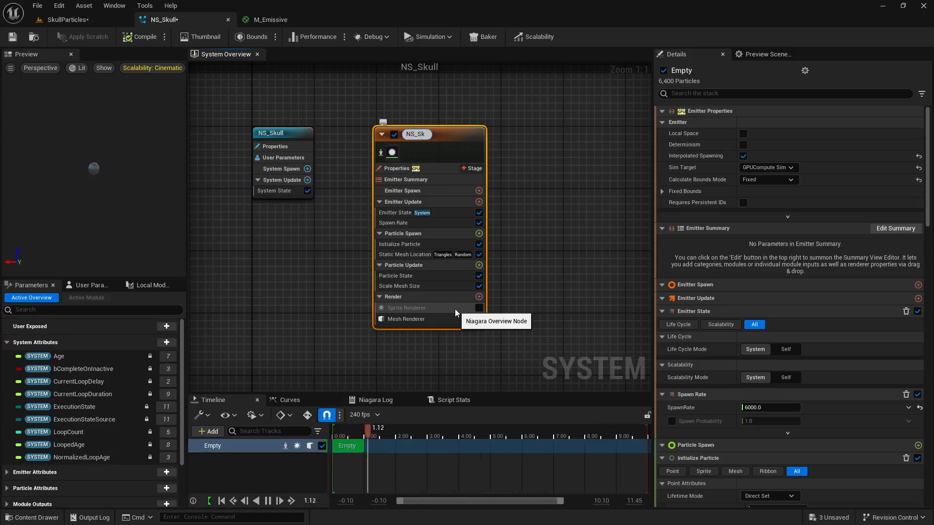
type("ullParticles")
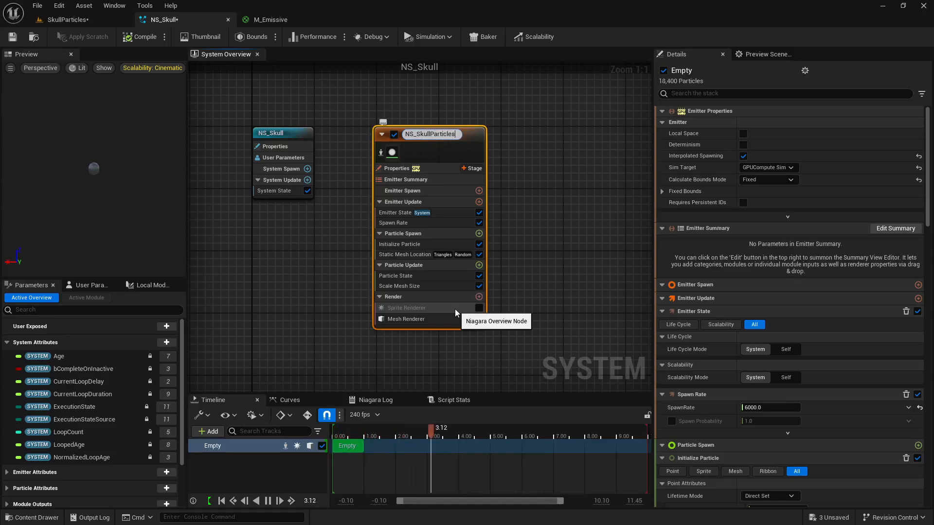
key("Return")
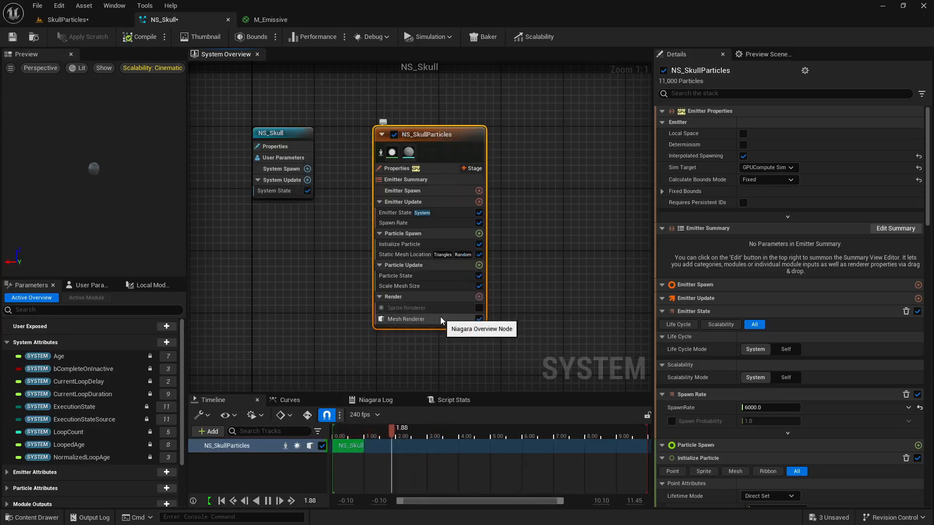
- Add an override material slot to the Mesh Renderer, assign M_Emissive as its explicit material, save NS_Skull and view the level
left_click(441, 319)
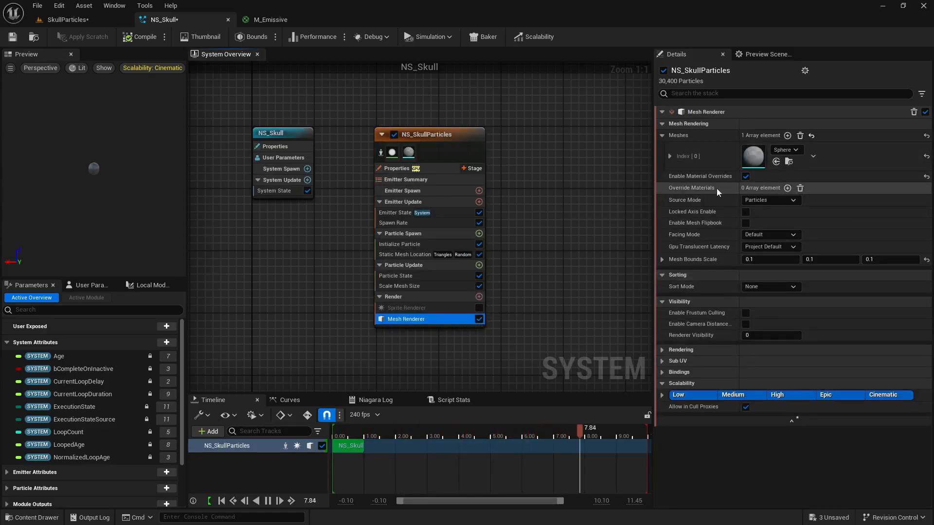
left_click(787, 189)
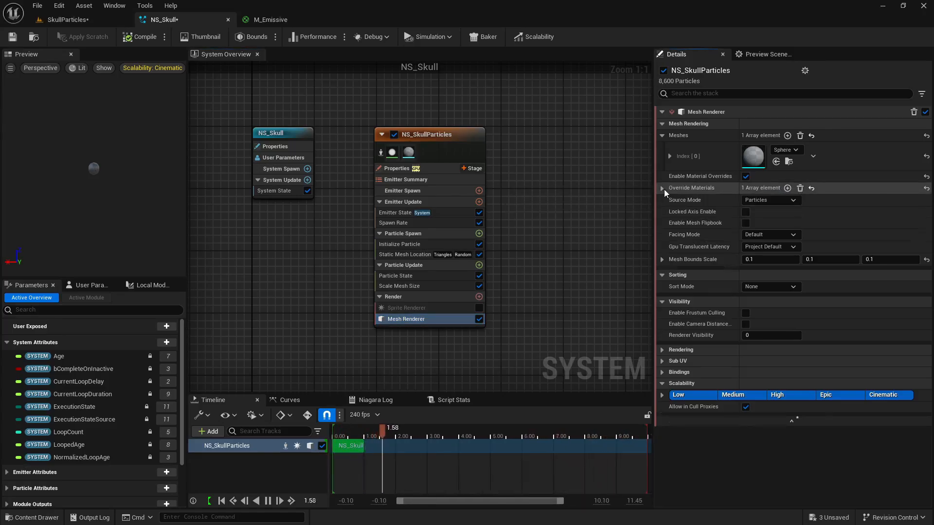
left_click(662, 188)
left_click(797, 201)
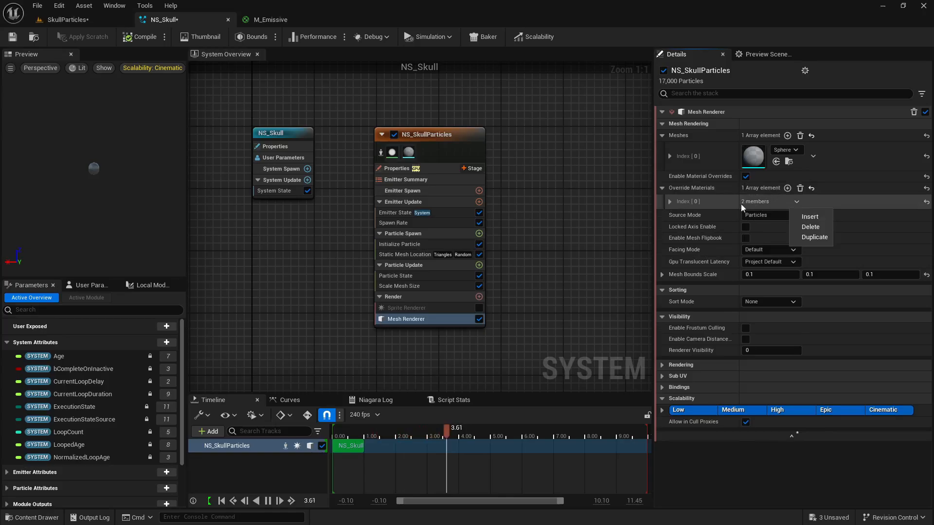
left_click(669, 201)
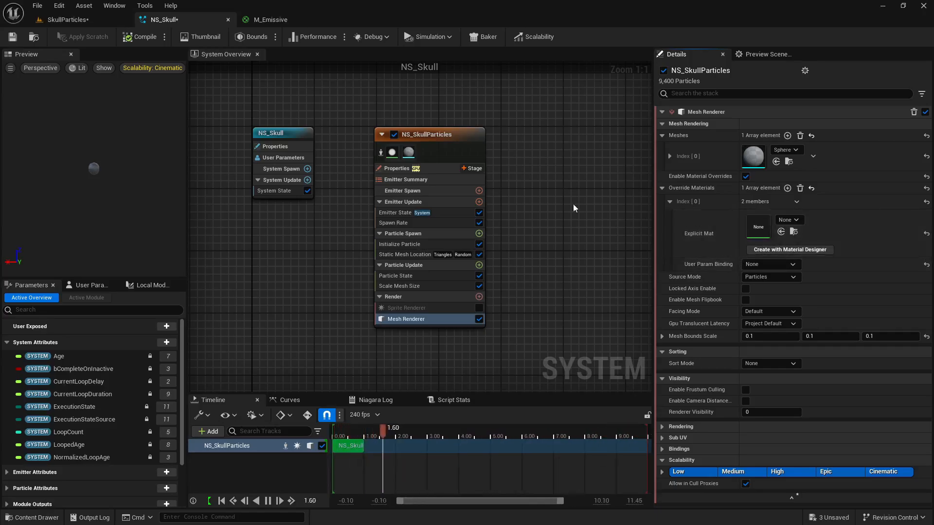
left_click(32, 517)
left_click(281, 402)
left_click_drag(281, 402, 758, 227)
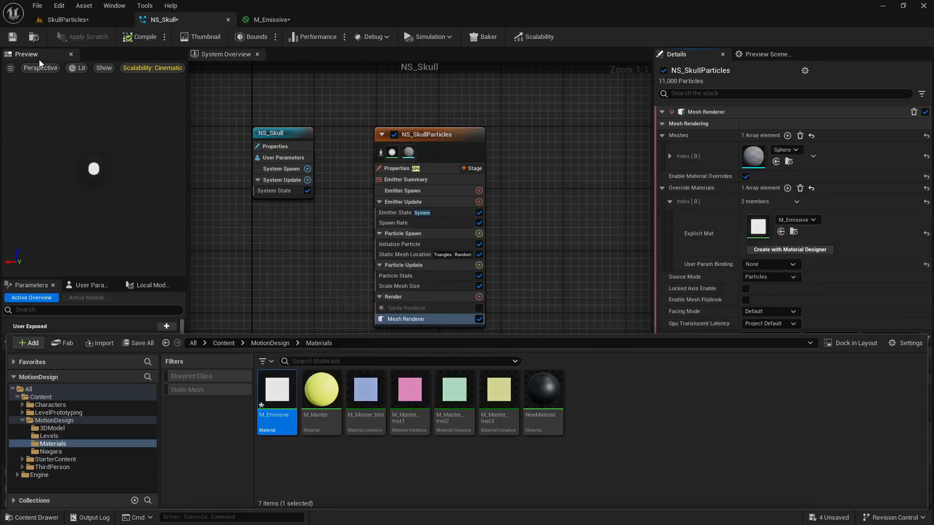
left_click(13, 37)
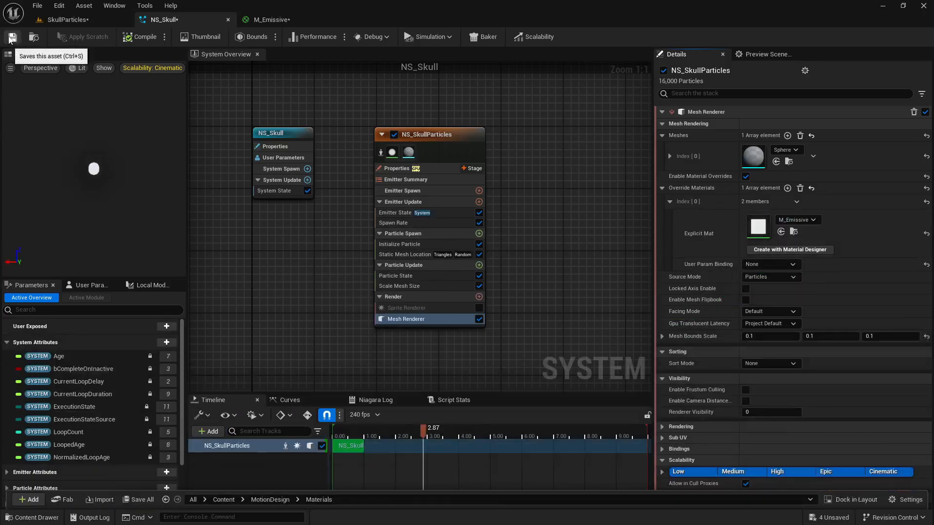
left_click(65, 20)
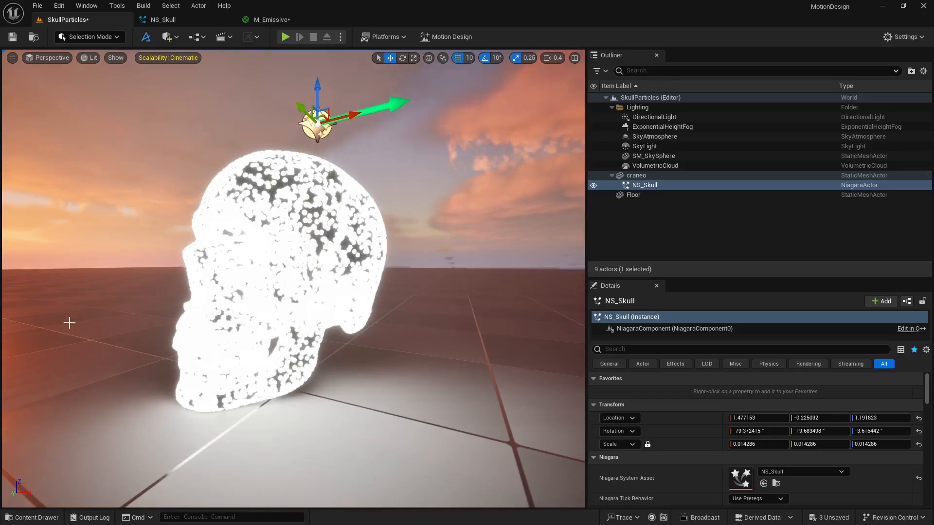
- Add a Color module to the Particle Update group of the NS_SkullParticles emitter
left_click(163, 20)
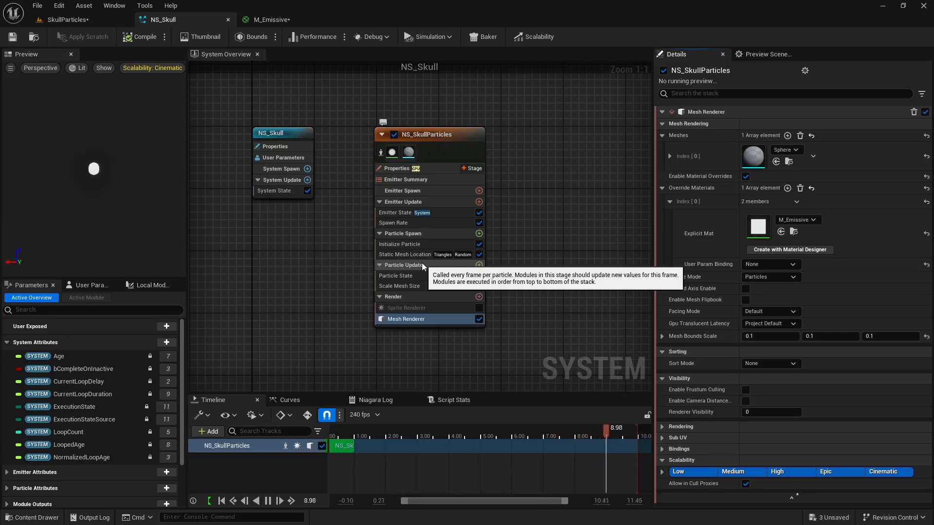
left_click(408, 245)
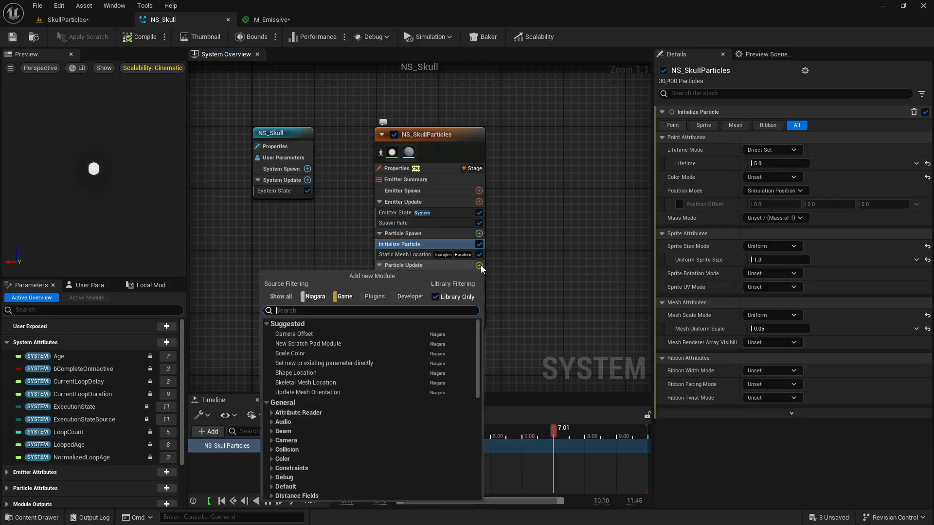
left_click(479, 266)
type("color")
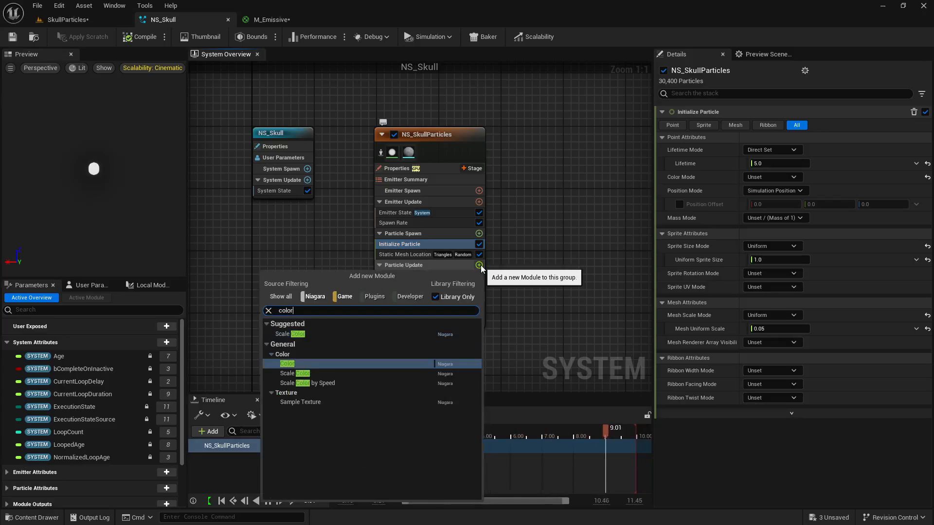
left_click(346, 363)
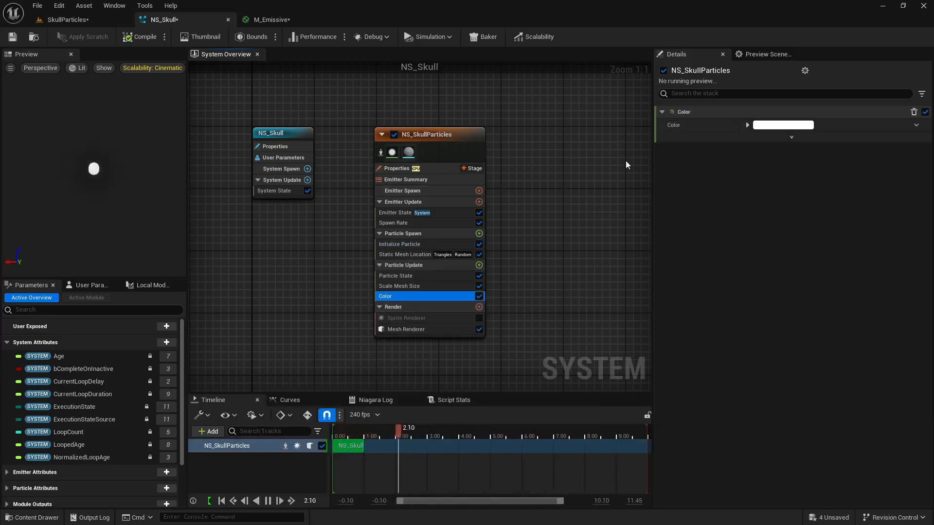
- Set the Color module's color to a light blue and check the skull's look in the level
left_click(778, 126)
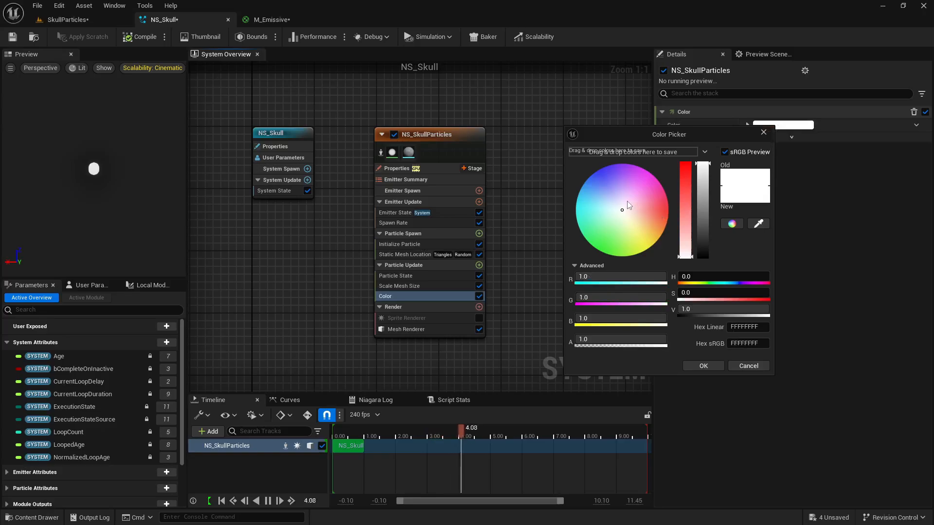
left_click(597, 184)
left_click(705, 366)
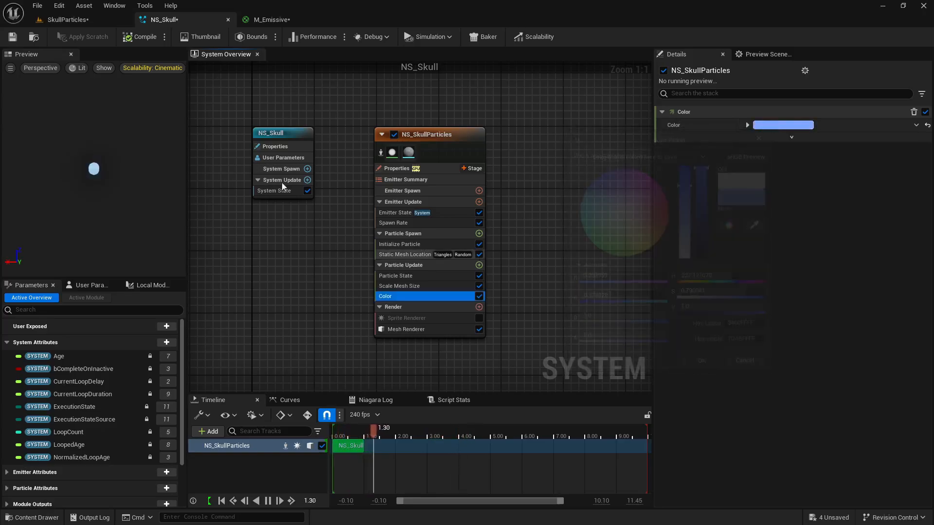
left_click(69, 20)
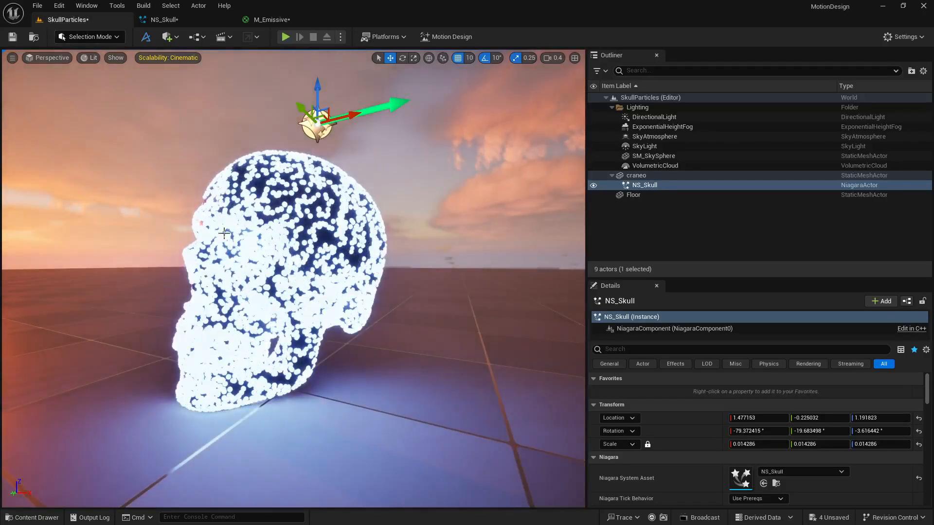
left_click(180, 19)
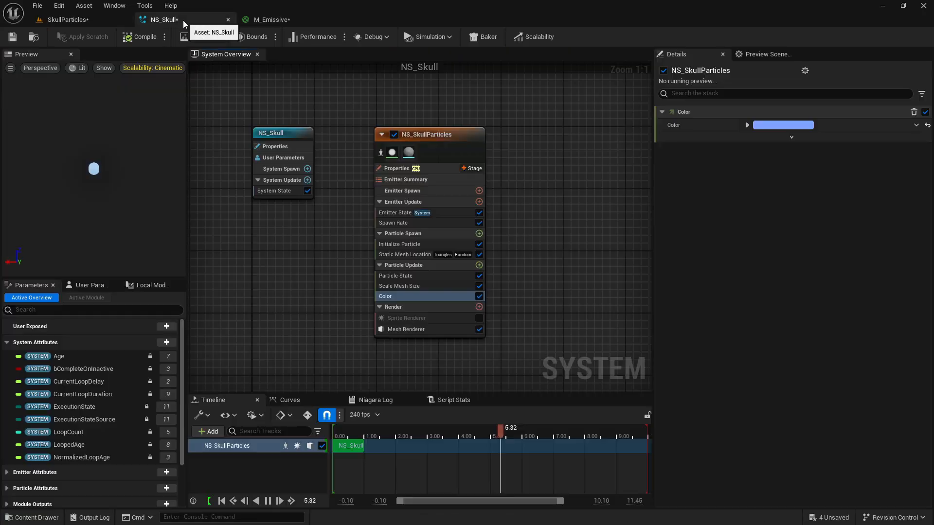
- Drive the module's color with Color from Curve and set the gradient's first key to orange, about R 1.0, G 0.304, B 0.078
left_click(915, 125)
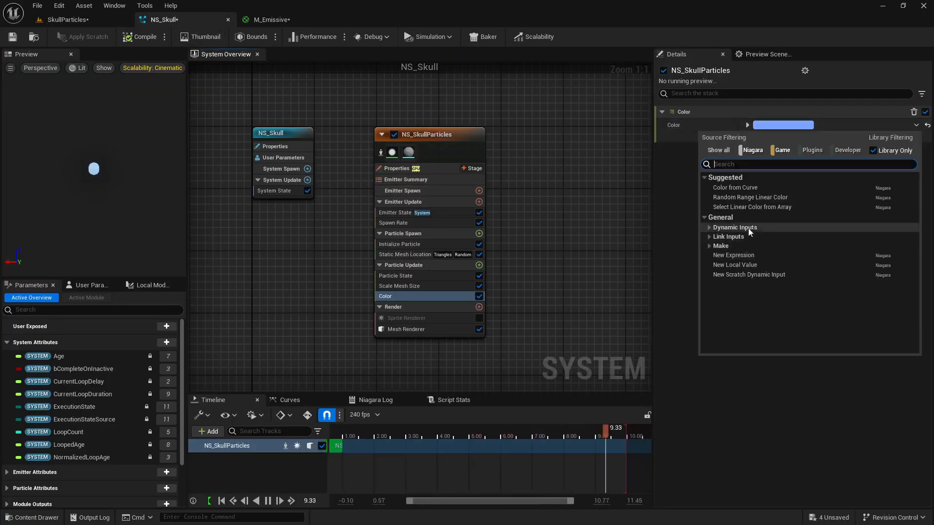
left_click(738, 188)
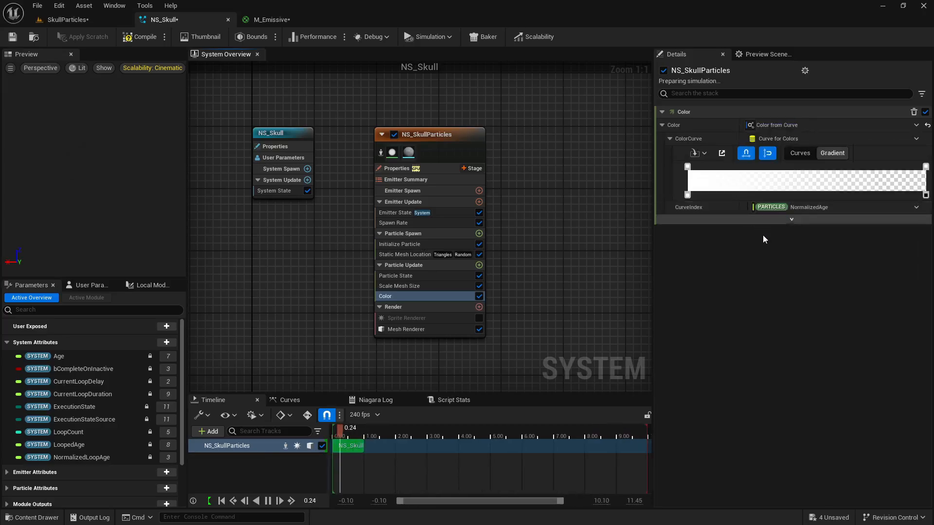
double_click(687, 166)
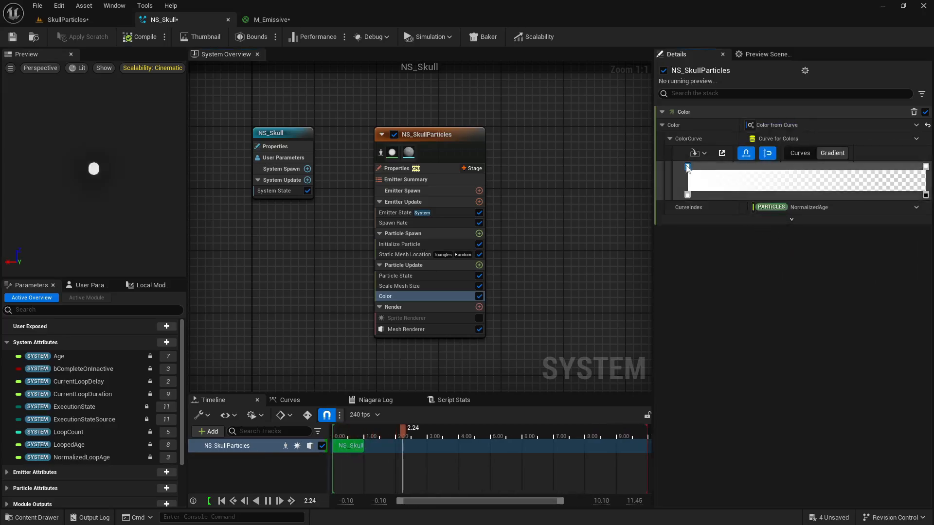
left_click_drag(742, 250, 775, 259)
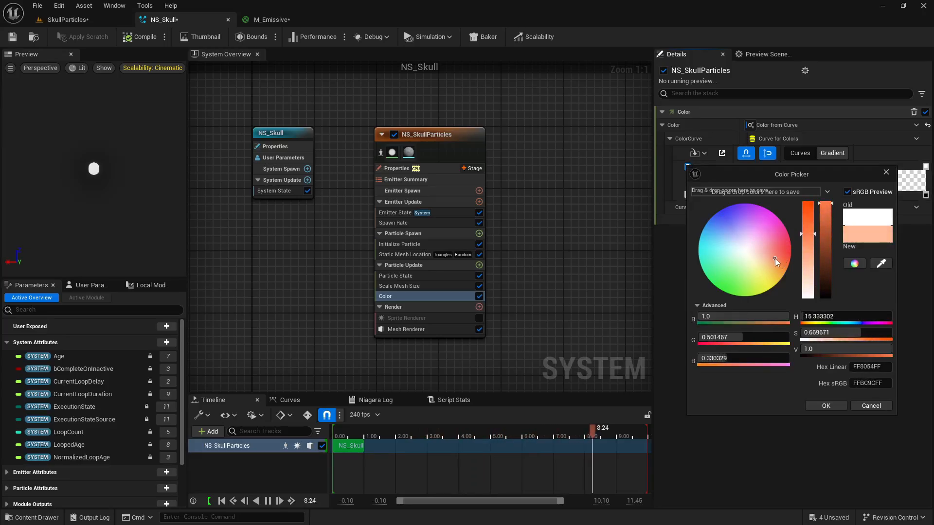
left_click(807, 211)
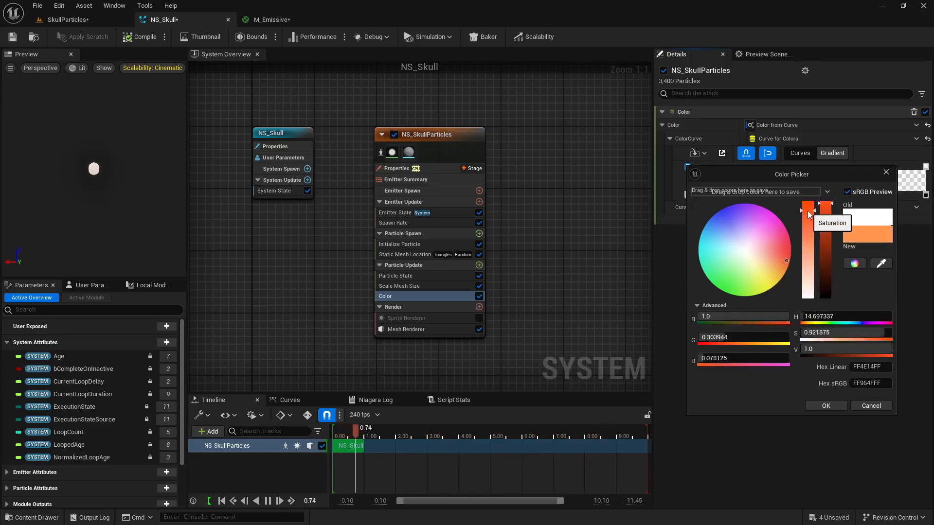
left_click(834, 405)
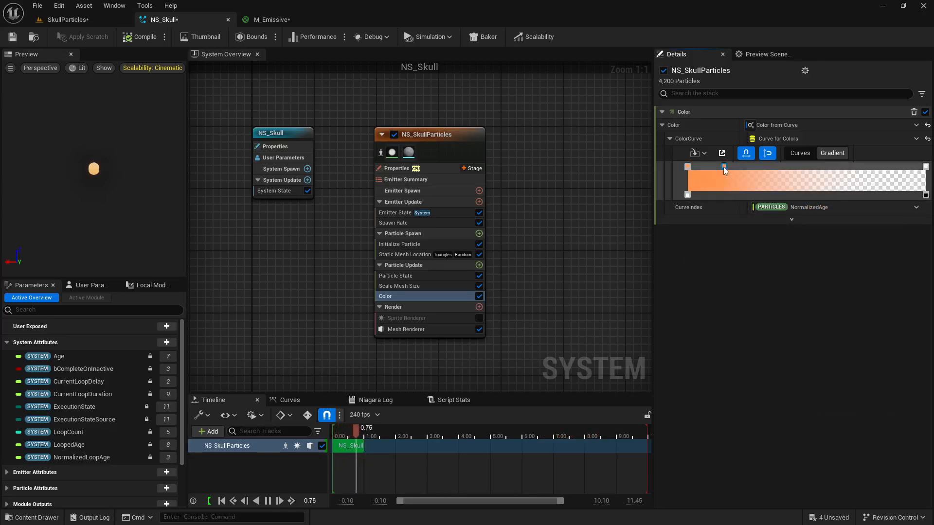
- Lighten the gradient's second key to a paler orange and add a third key at about 35% in a still paler peach
double_click(724, 168)
left_click_drag(628, 217, 629, 227)
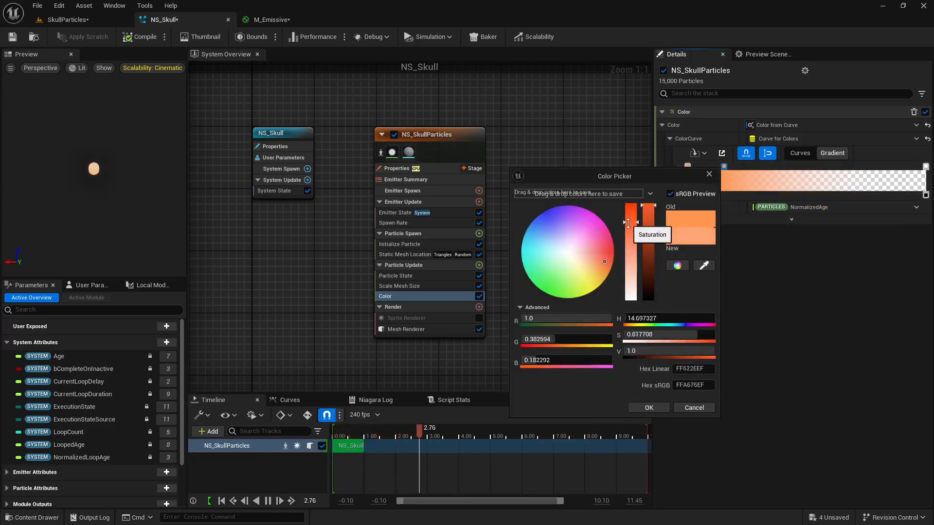
left_click(648, 408)
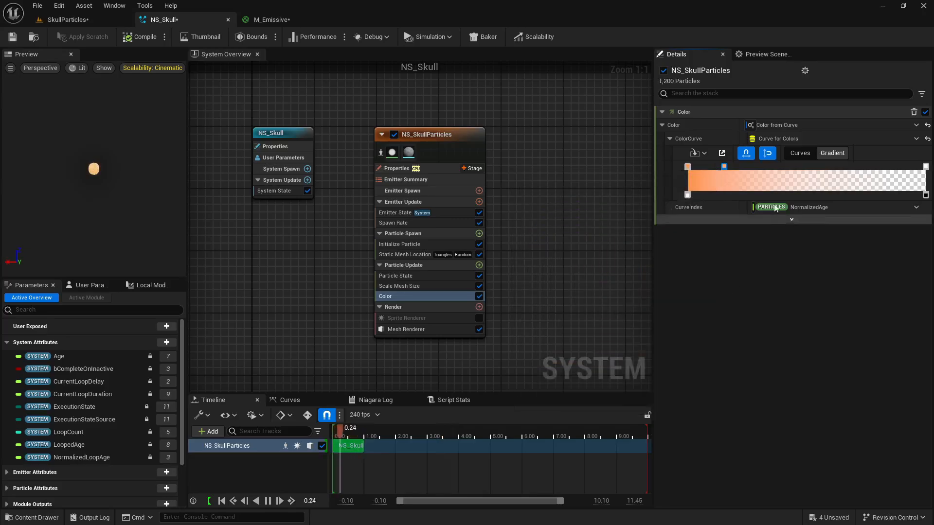
left_click(772, 167)
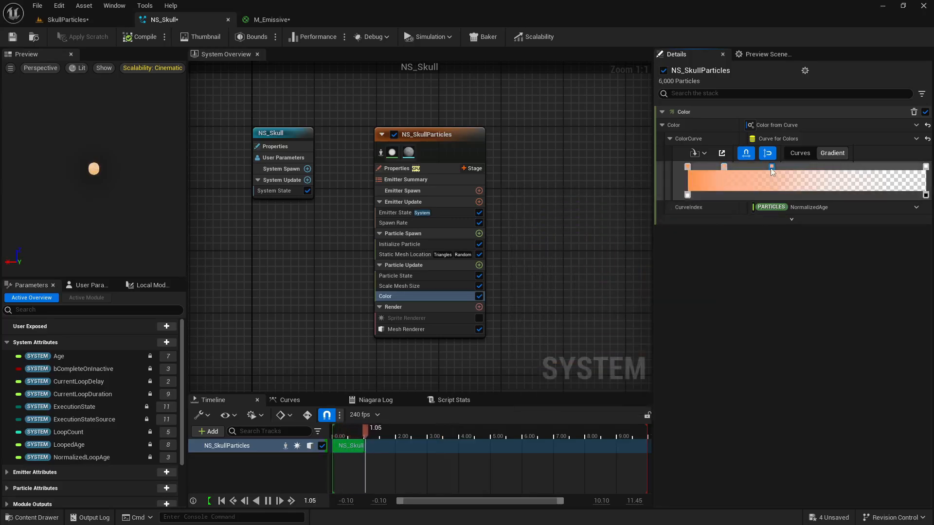
double_click(771, 166)
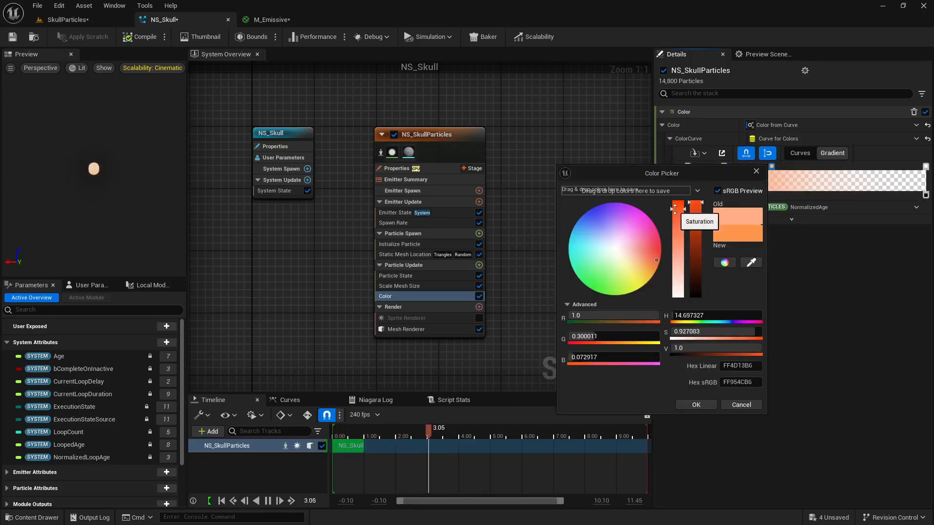
left_click_drag(682, 240, 681, 261)
left_click(707, 404)
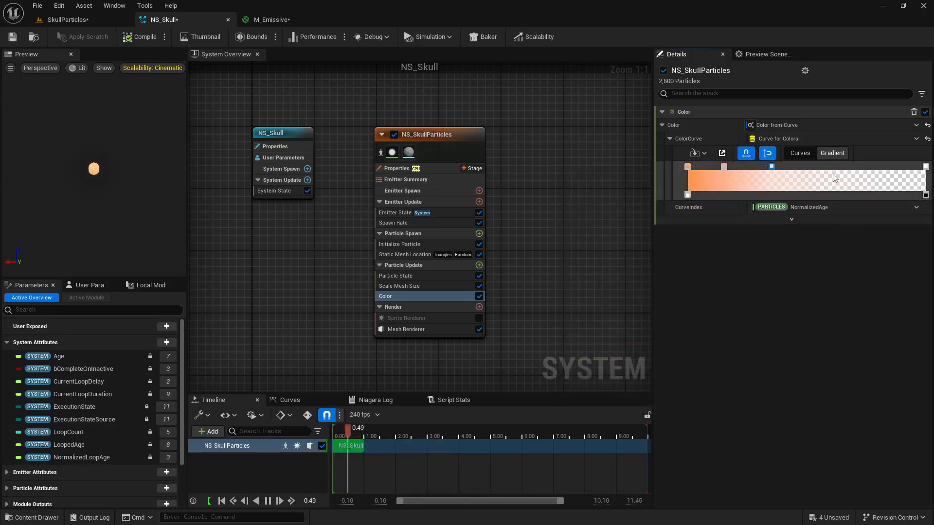
- Add a fourth color key at about 60% of the gradient and set it to a very pale, nearly white peach
left_click(832, 167)
double_click(832, 167)
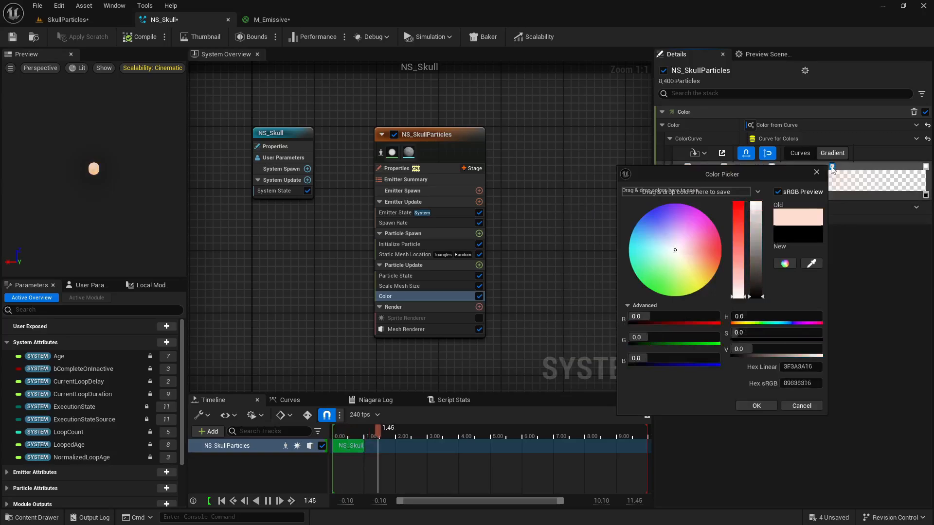
left_click_drag(738, 269, 739, 279)
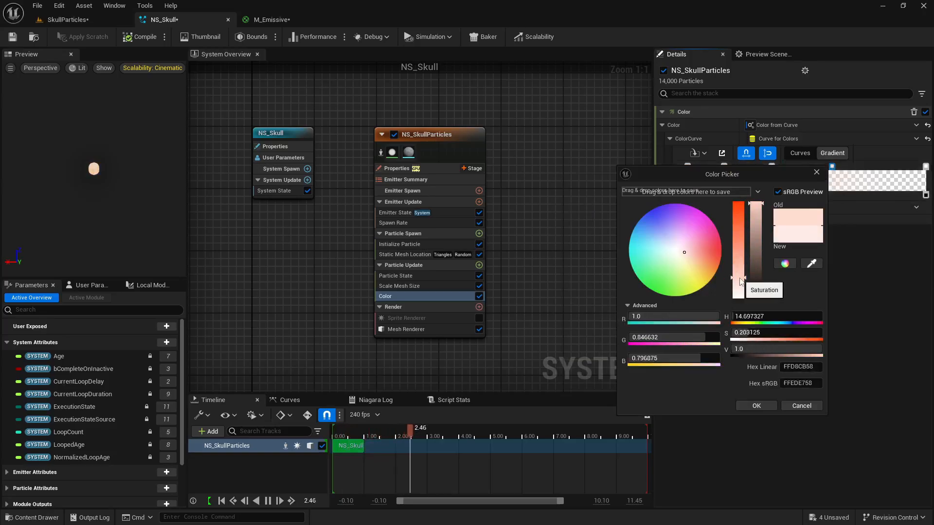
left_click(756, 406)
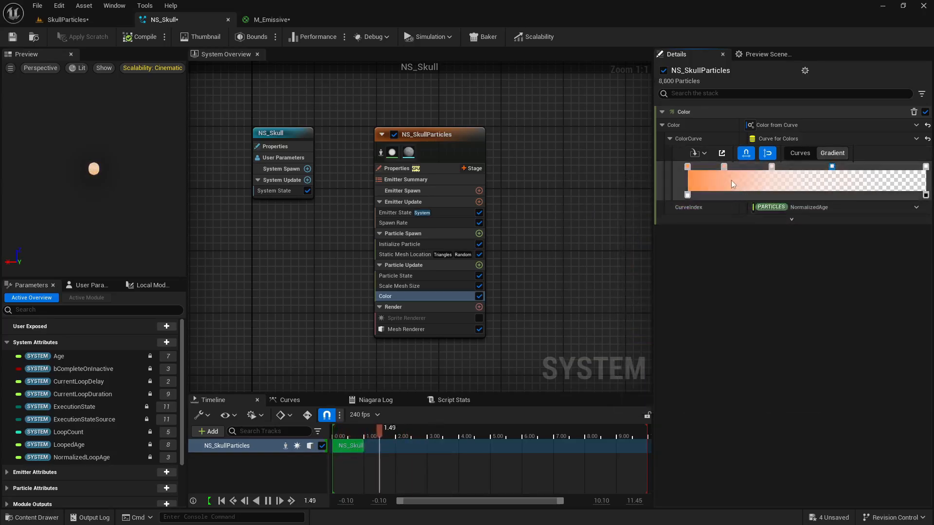
- Set the opacity of the gradient's end key to 1, save NS_Skull and check the skull in the level
left_click(926, 197)
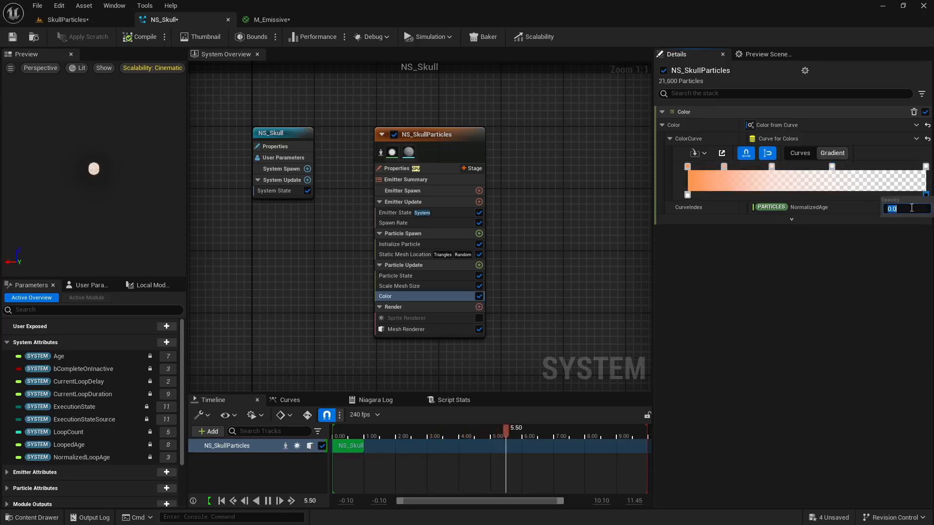
type("1")
key("Return")
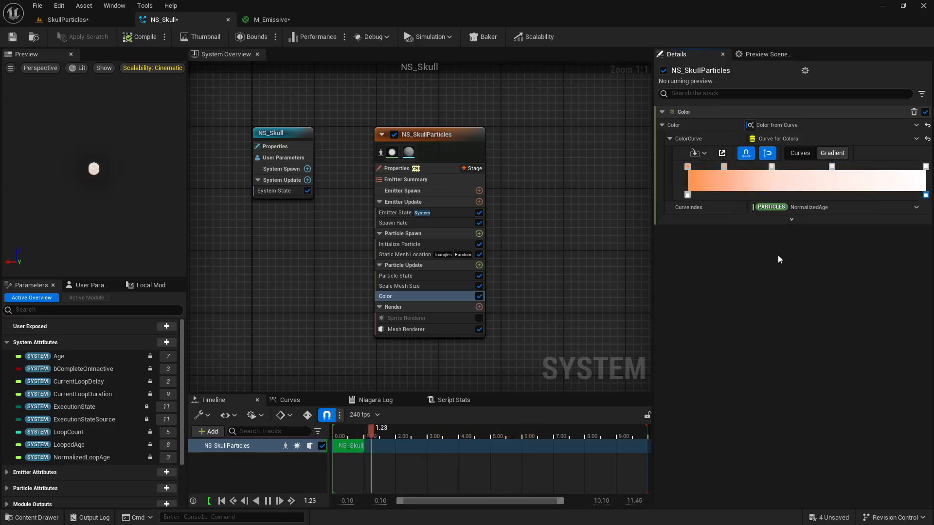
left_click(12, 38)
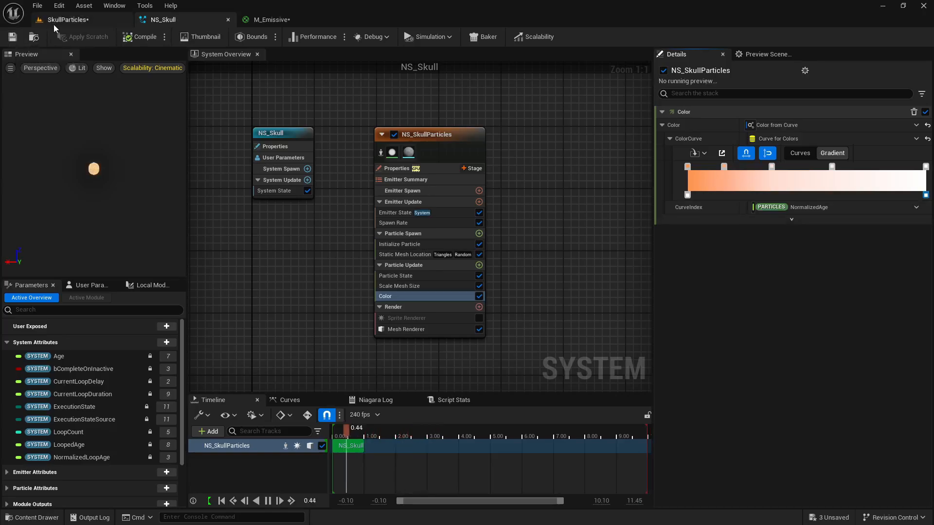
left_click(68, 19)
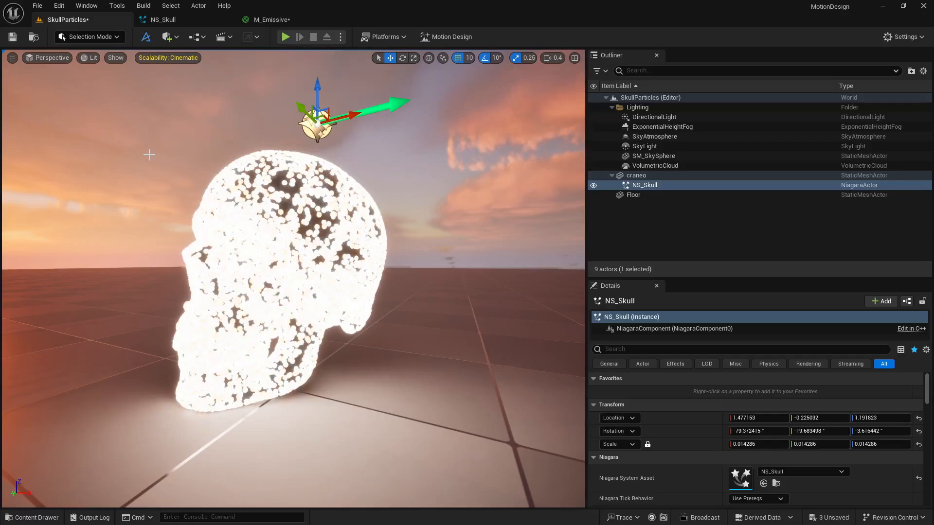
- Duplicate the M_Emissive material in the Materials folder and name the copy M_NonEmissive1
left_click(31, 518)
mouse_move(281, 443)
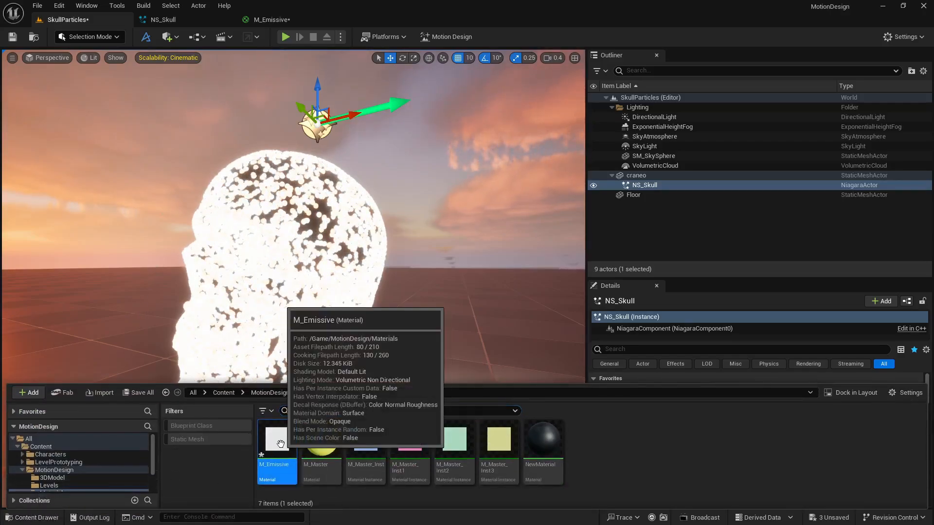
key("ctrl+d")
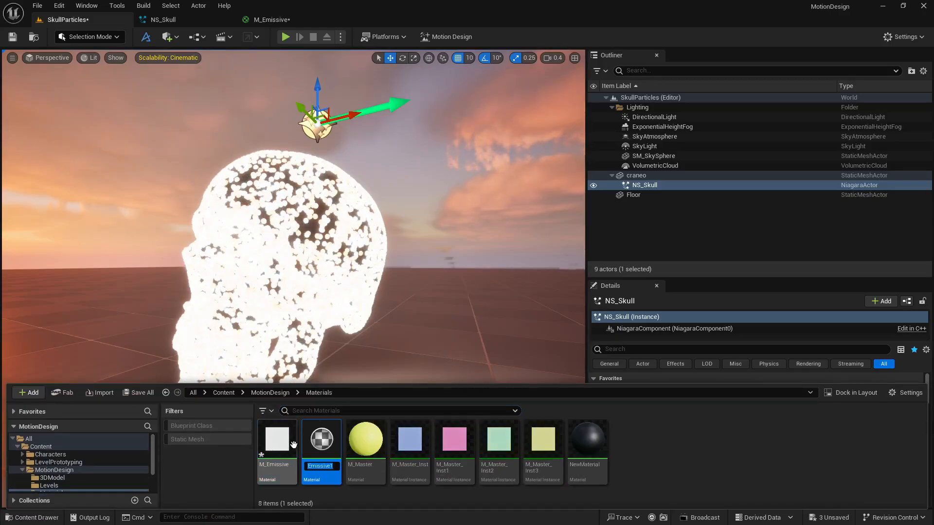
key("Home")
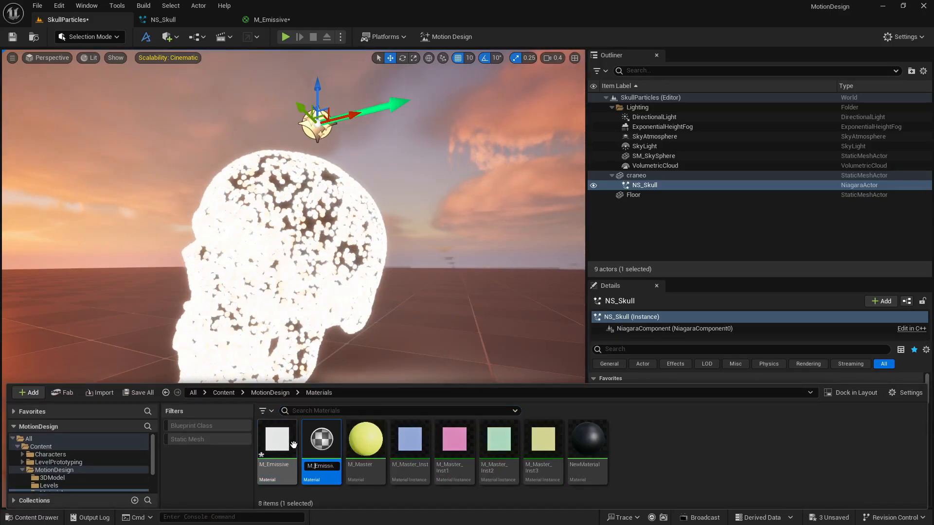
type("Non")
key("Return")
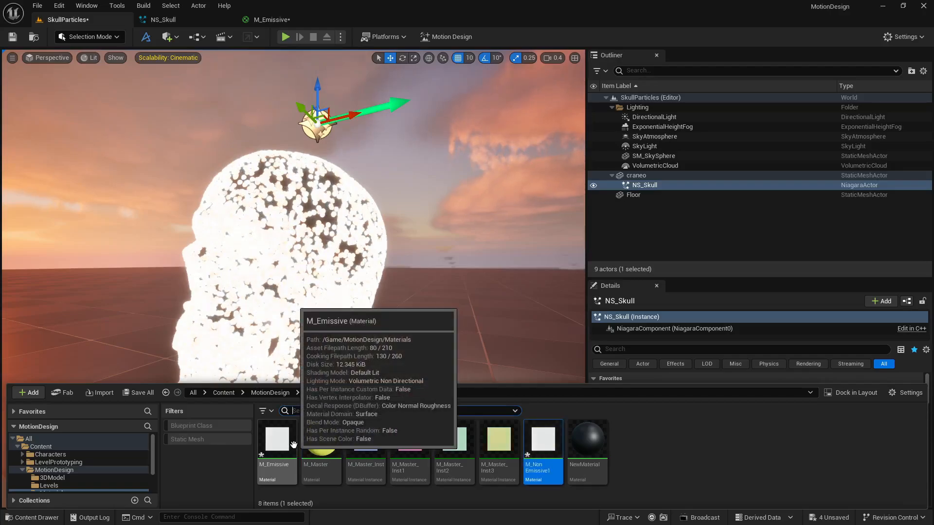
- In M_NonEmissive1, break the Particle Color link to Emissive Color and save the material
double_click(547, 439)
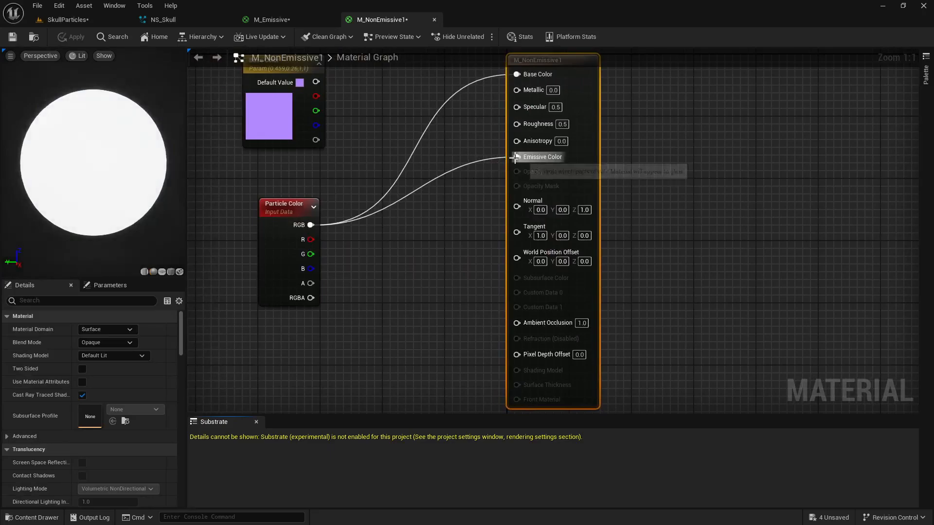
right_click(515, 158)
left_click(526, 199)
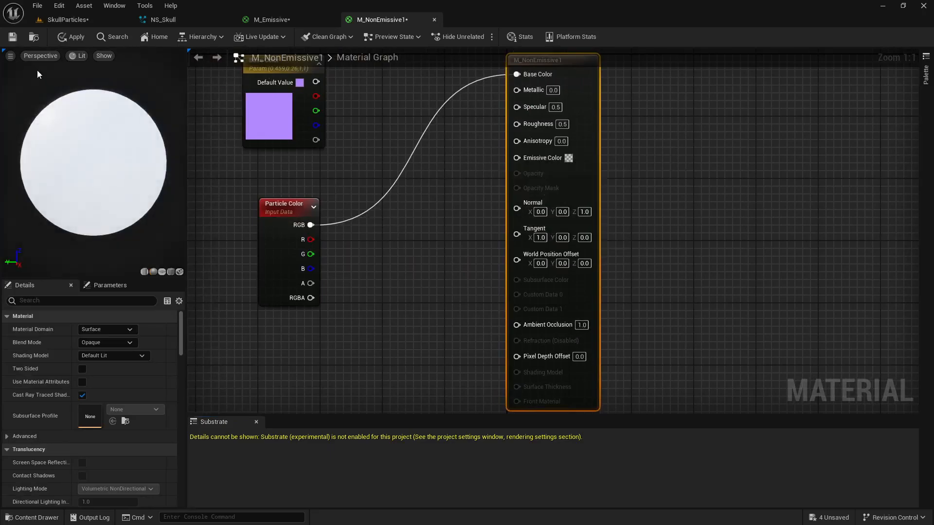
left_click(14, 37)
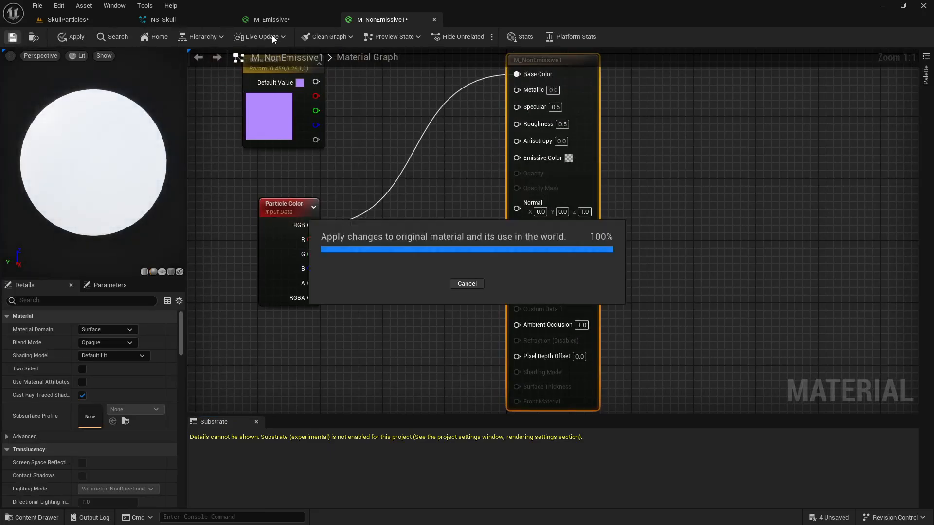
- Assign M_NonEmissive1 as the explicit override material of the Mesh Renderer, save NS_Skull and view the skull in the level
left_click(68, 19)
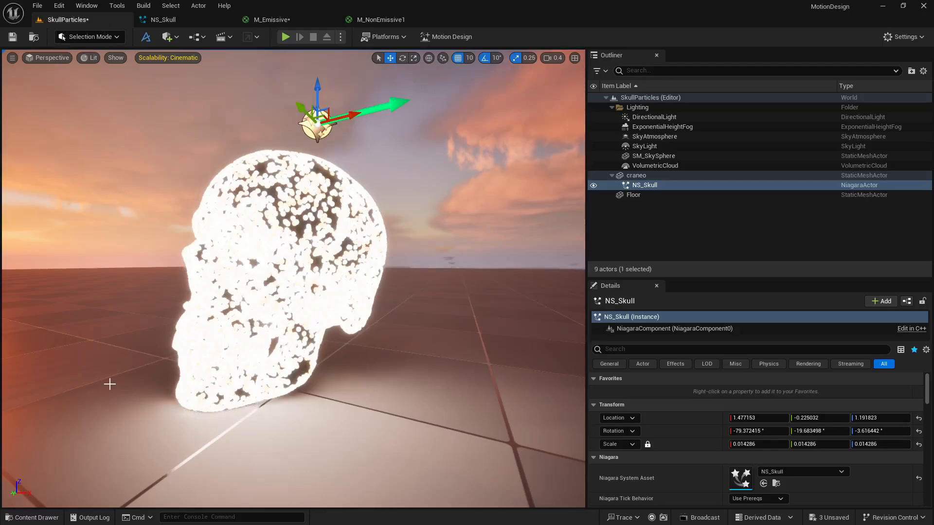
left_click(32, 518)
left_click(544, 444)
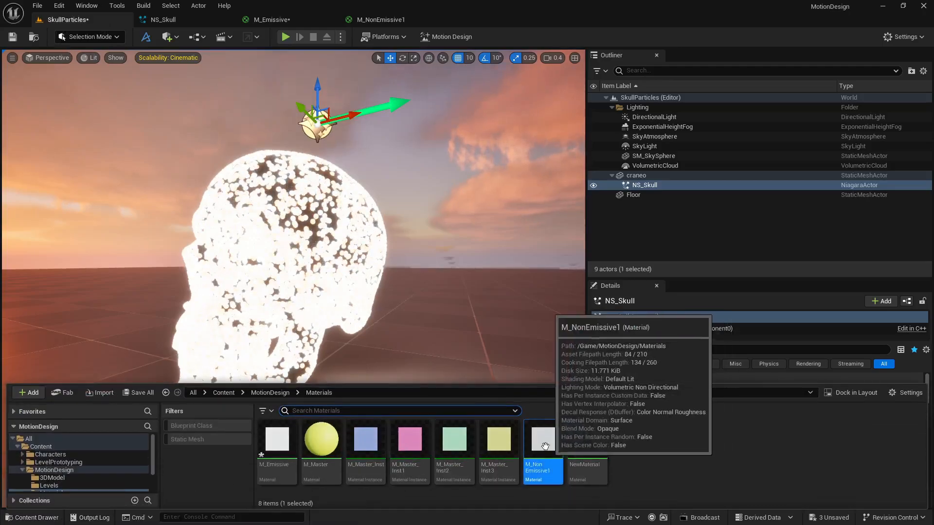
left_click(172, 20)
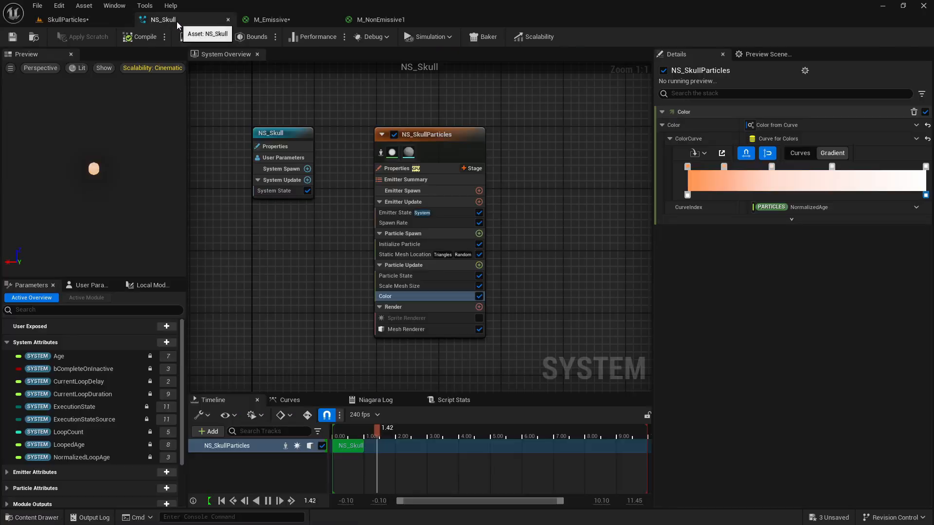
left_click(417, 329)
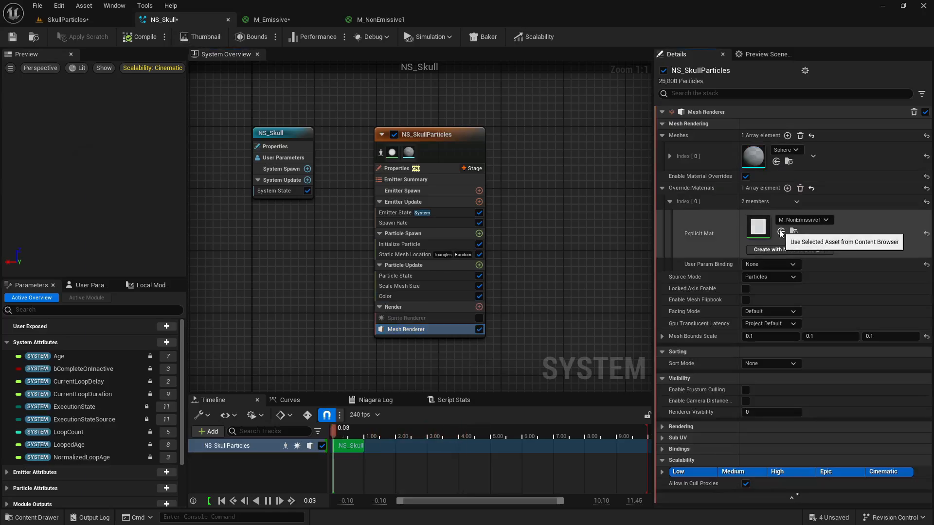
left_click(783, 232)
left_click(13, 37)
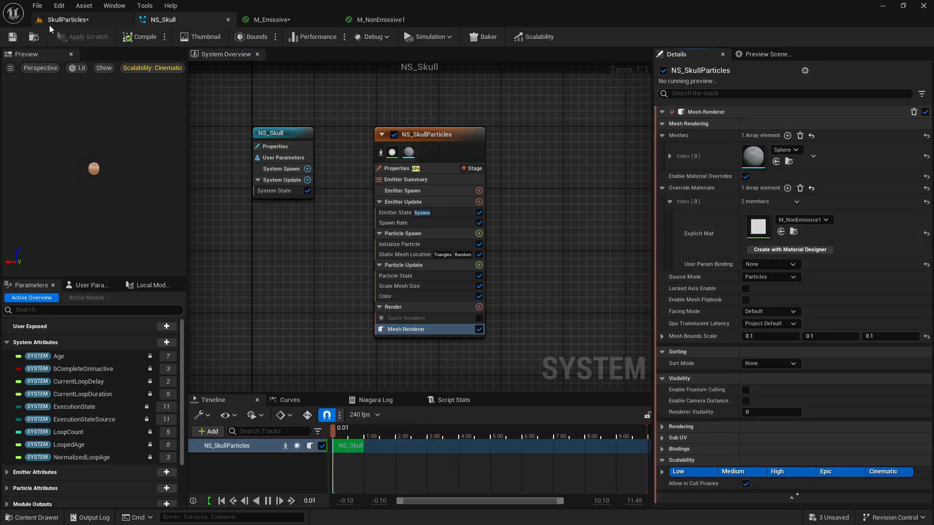
left_click(68, 19)
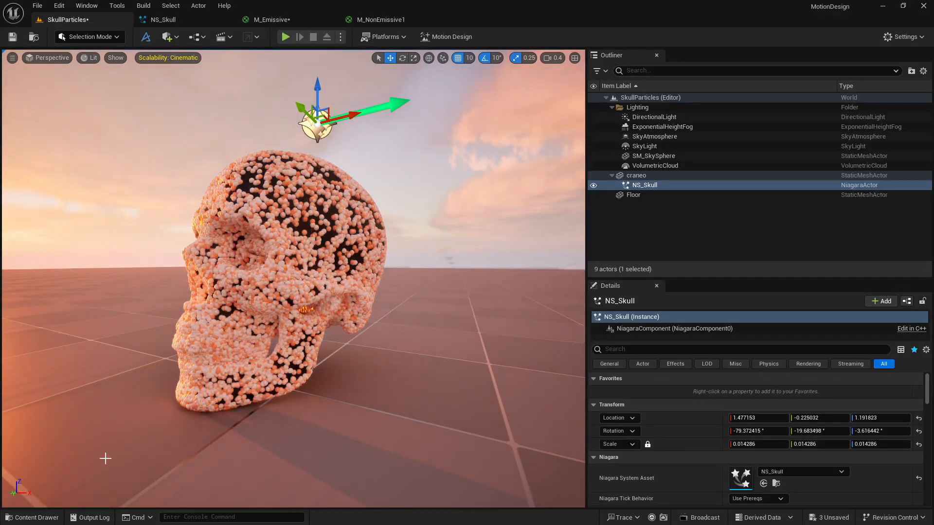
- Set Specular to 1.0 and Roughness to 0.2 in M_NonEmissive1, save it and check the skull in the level
left_click(32, 516)
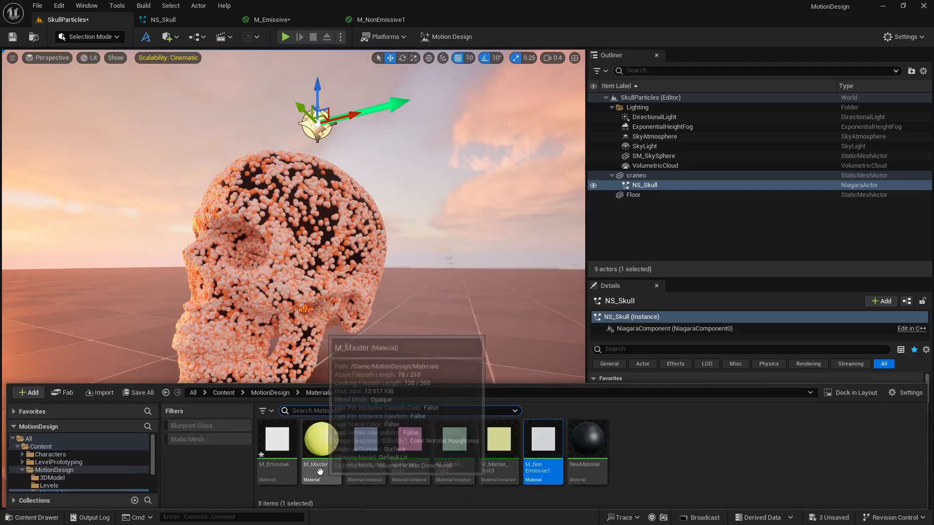
double_click(544, 446)
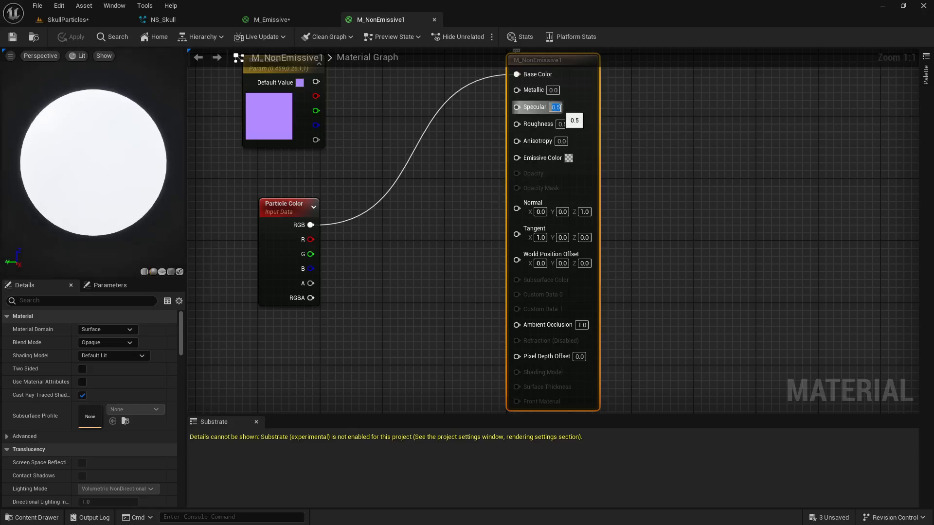
type("1")
key("Return")
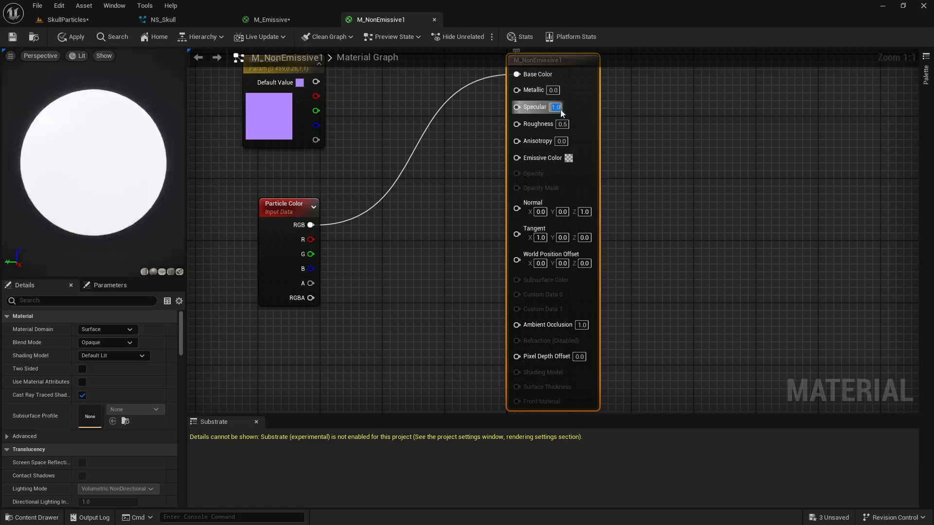
type("0.2")
key("Return")
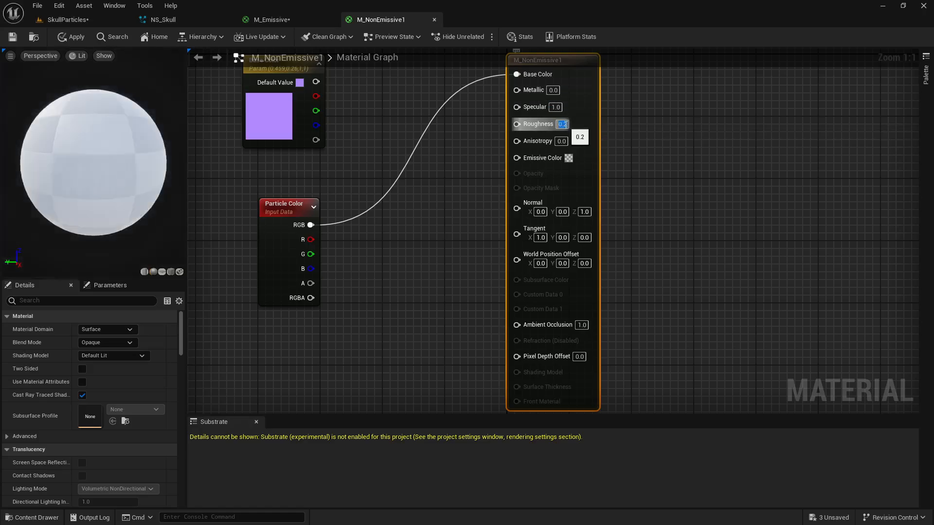
left_click(13, 37)
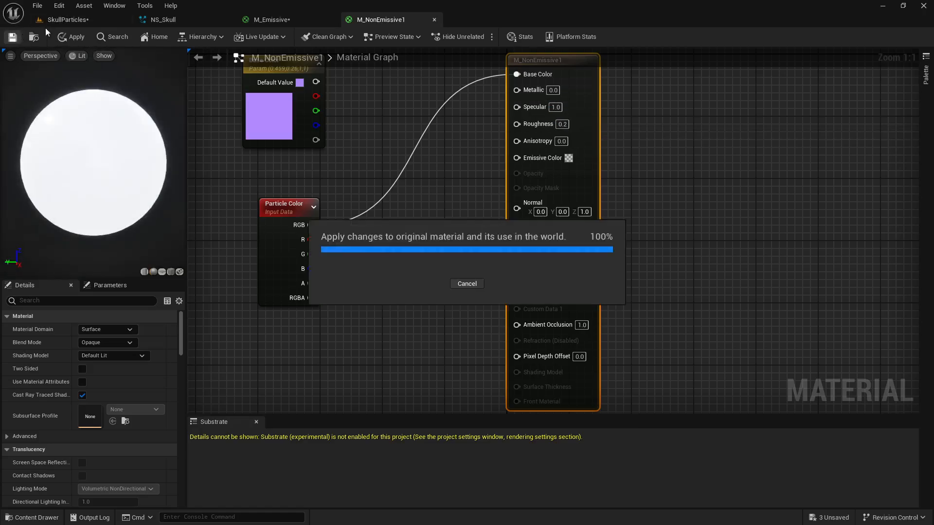
left_click(65, 20)
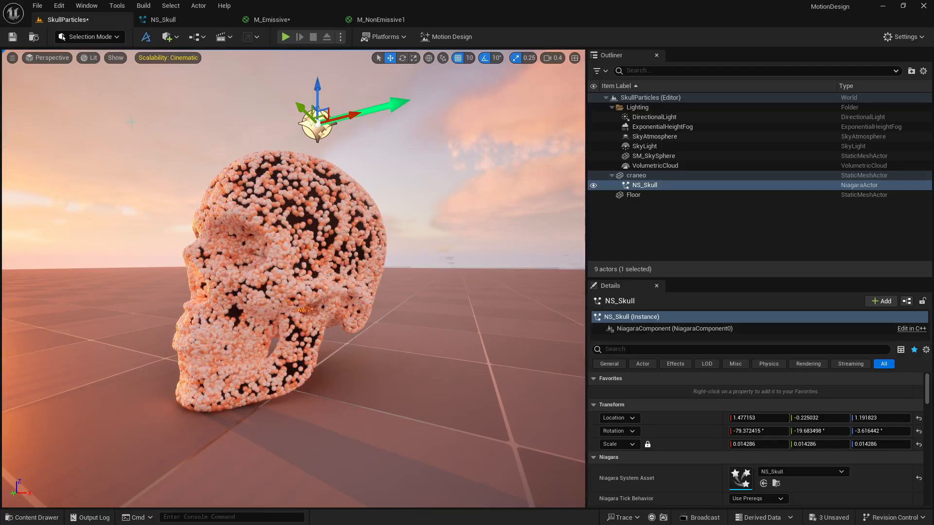
- Add a Curl Noise Force module to NS_SkullParticles' Particle Update, fix its missing-dependency issue, save NS_Skull and check the skull in the level
left_click(159, 18)
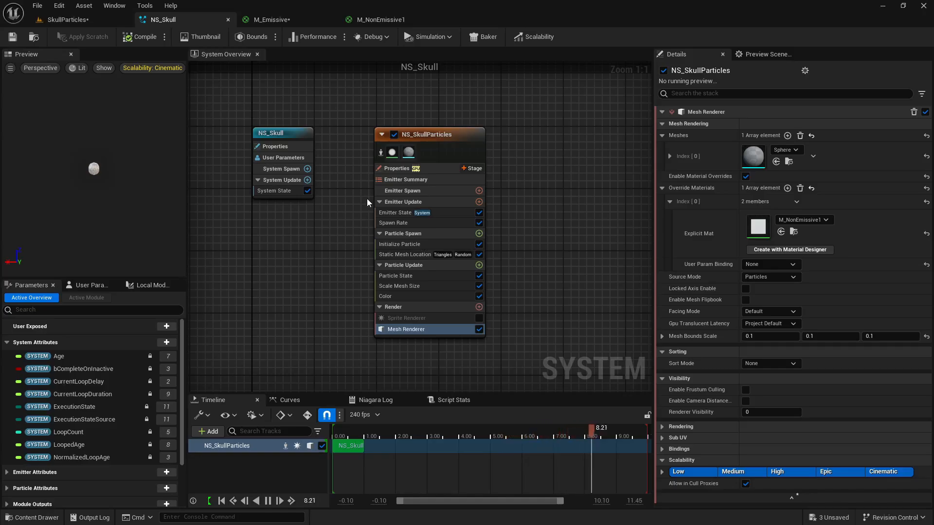
left_click(479, 265)
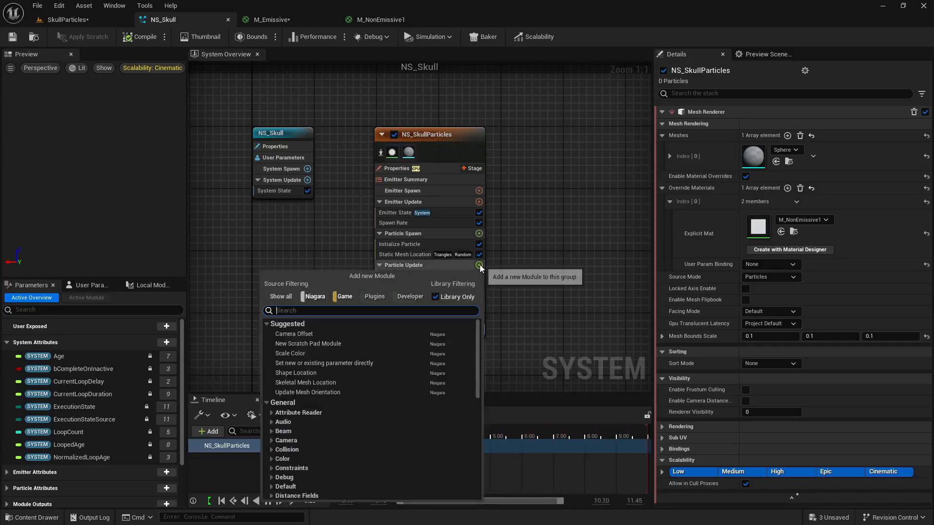
type("curl")
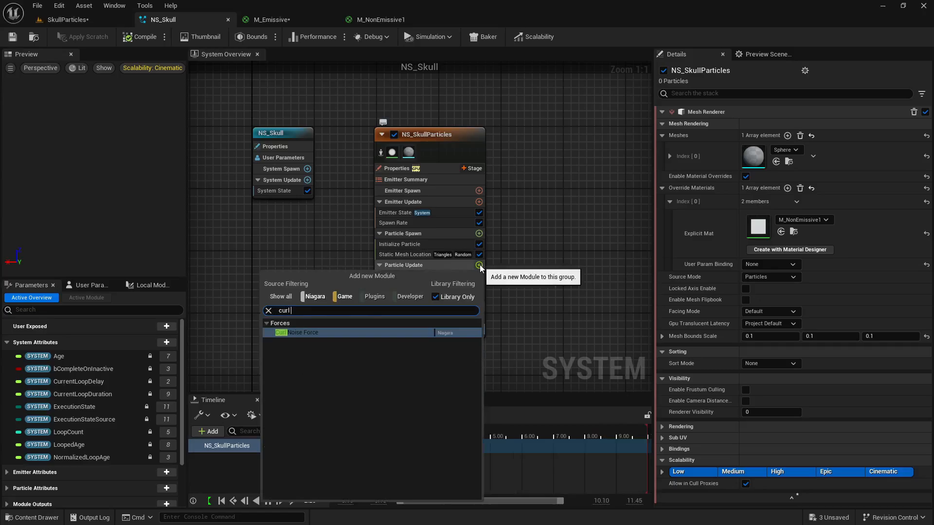
type(" nois")
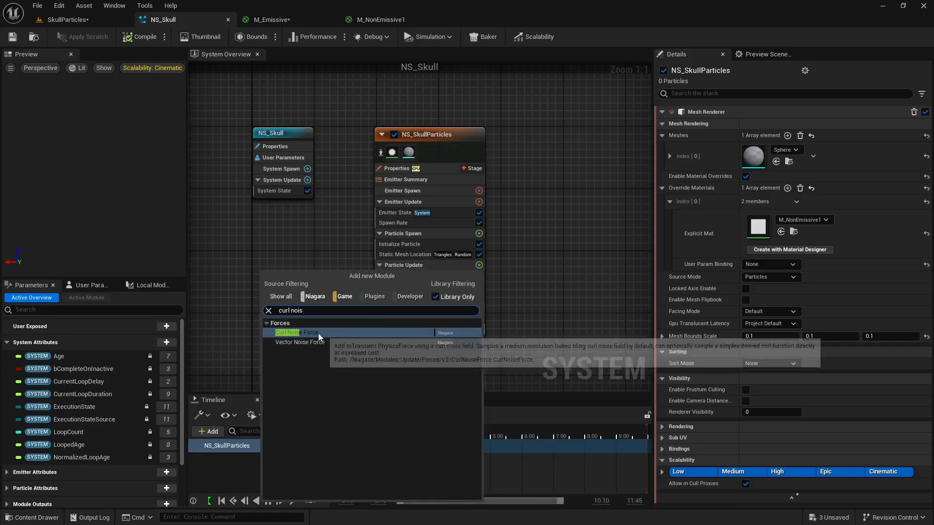
left_click(318, 334)
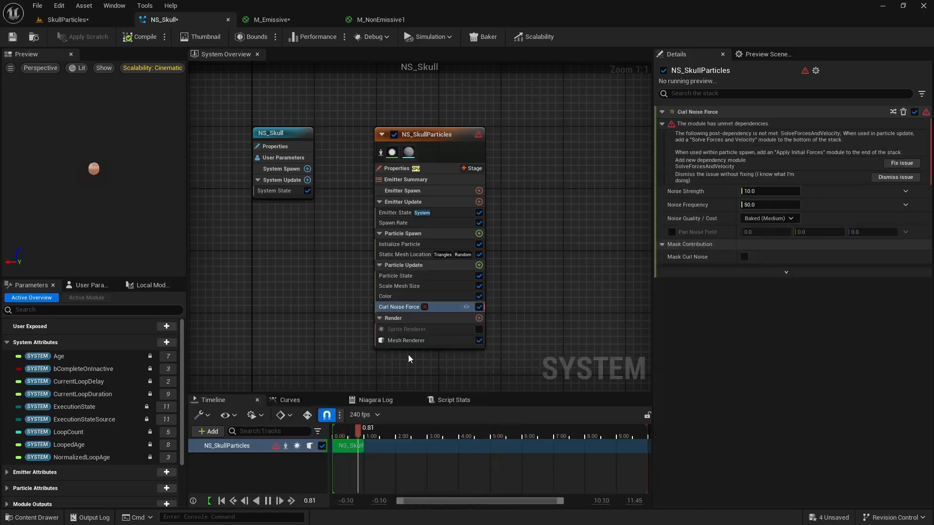
left_click(902, 165)
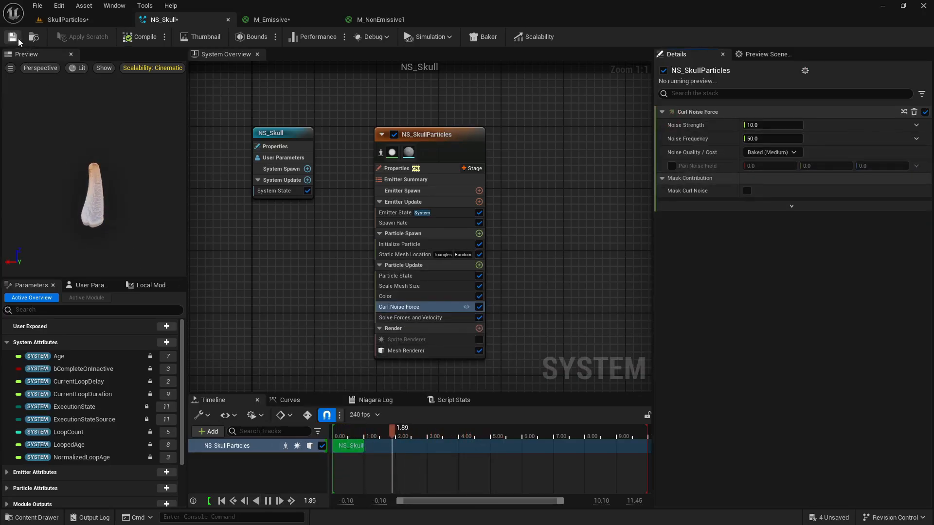
left_click(68, 20)
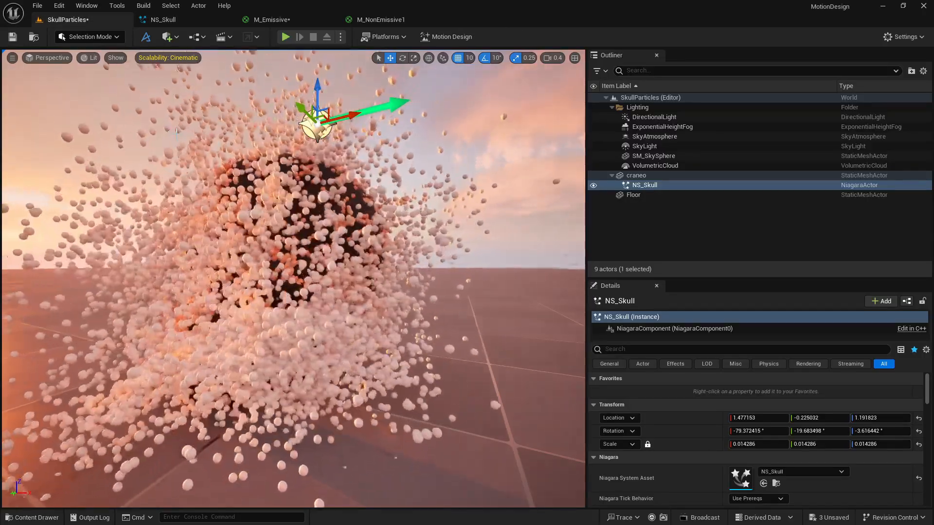
key("f")
scroll(273, 217, "up", 4)
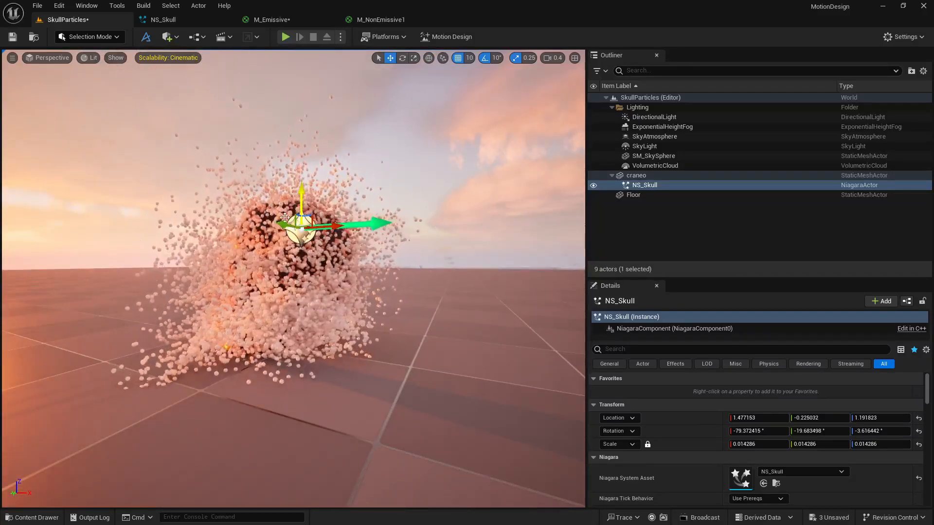
- Make the Curl Noise Force's Noise Strength a Random Range Float from 2.0 to 4.0 and check the skull in the level
left_click(161, 20)
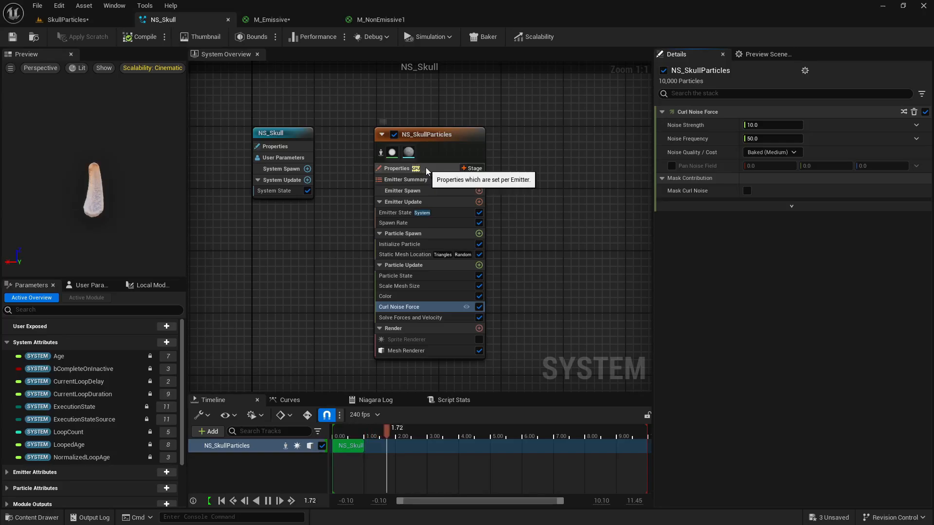
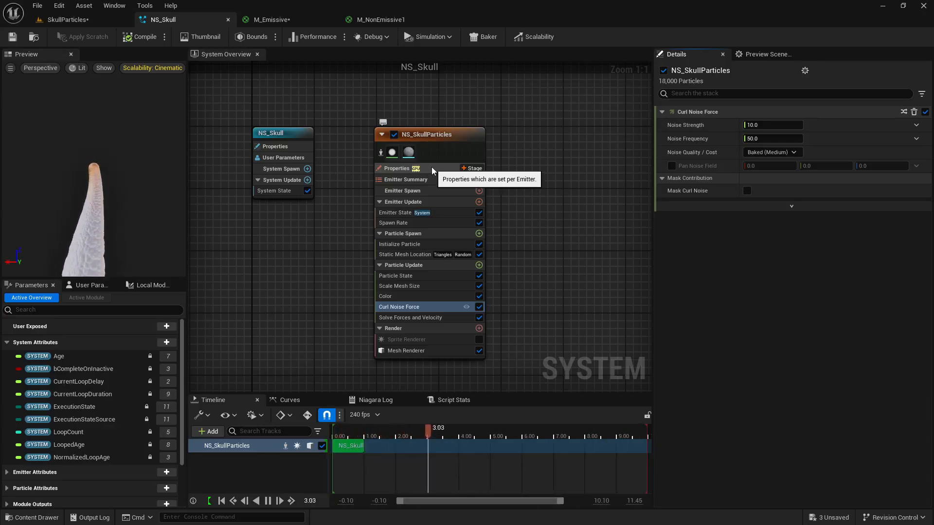
left_click(916, 126)
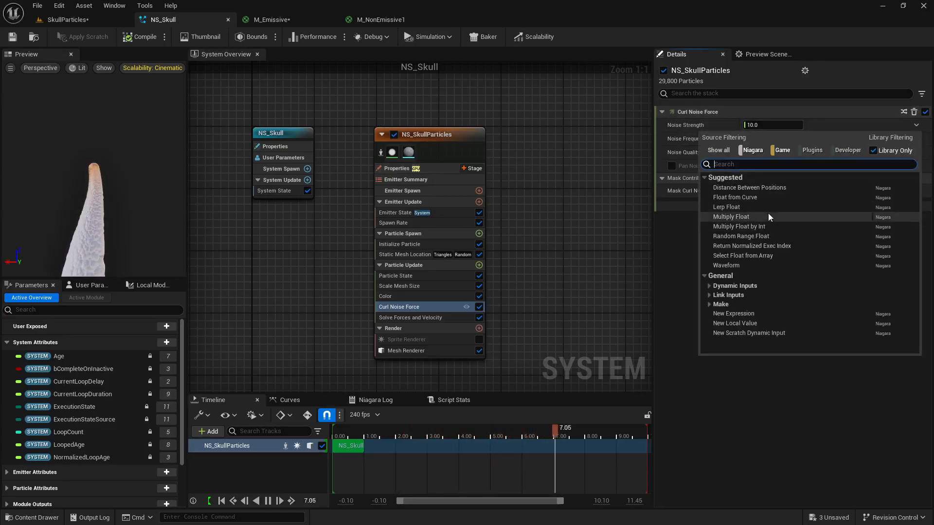
left_click(770, 239)
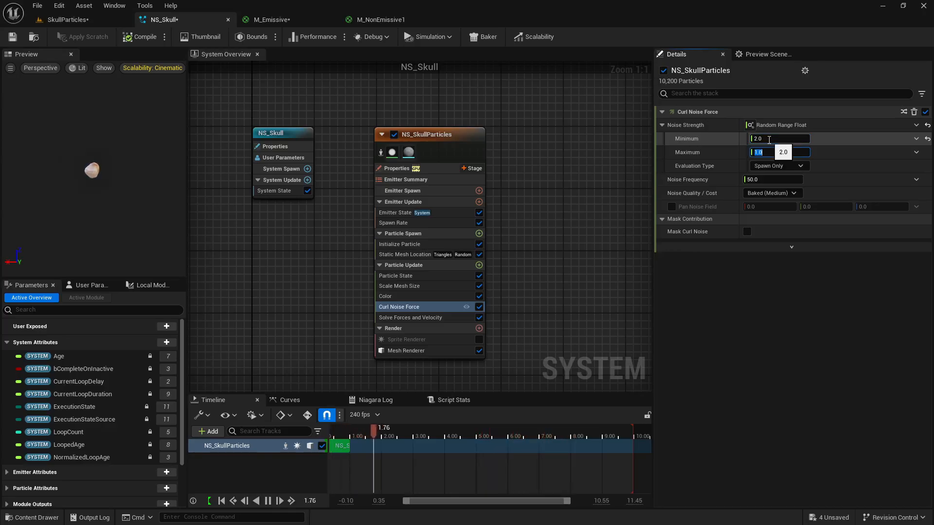
key("Tab")
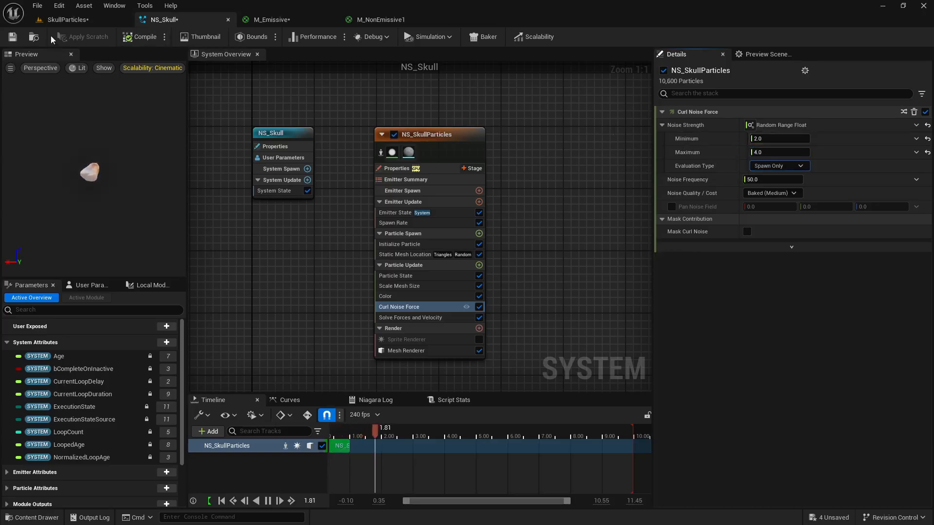
left_click(68, 19)
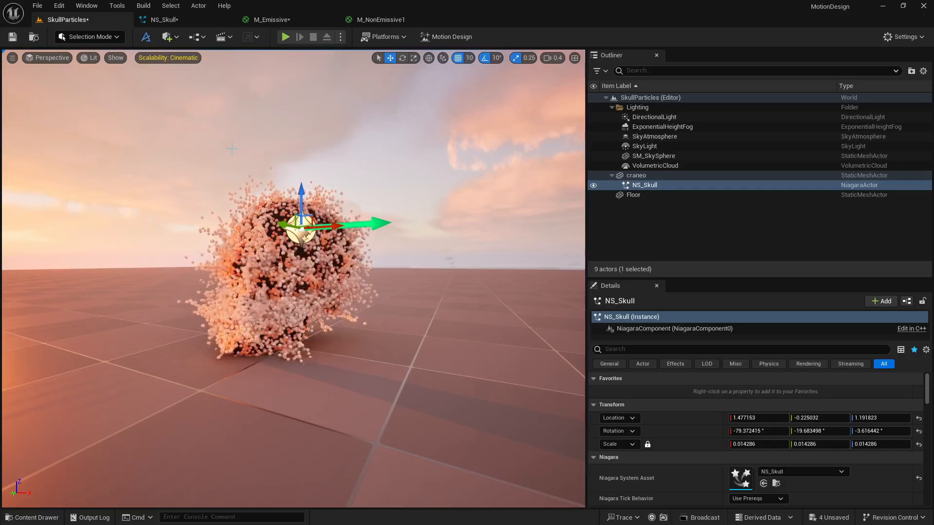
- Set the Curl Noise Force's Noise Frequency to 30 and check the particles in the level
left_click(184, 23)
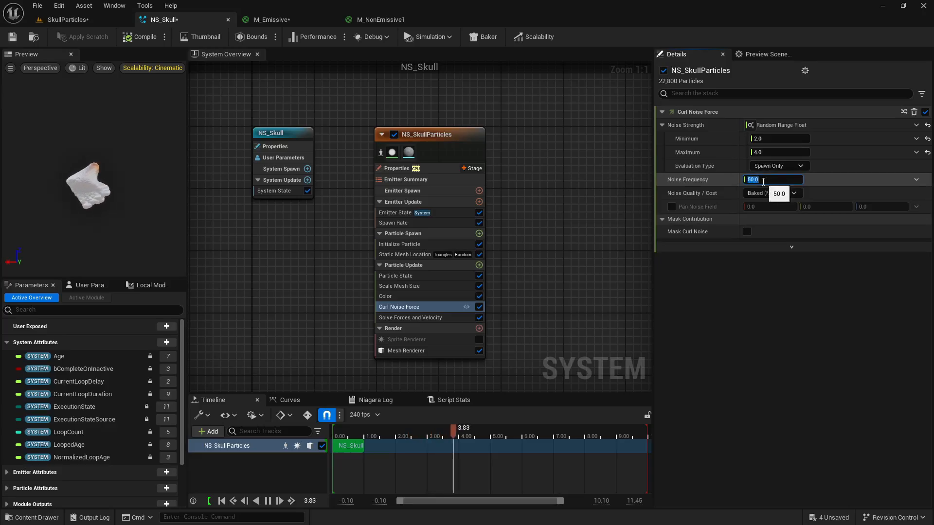
type("30")
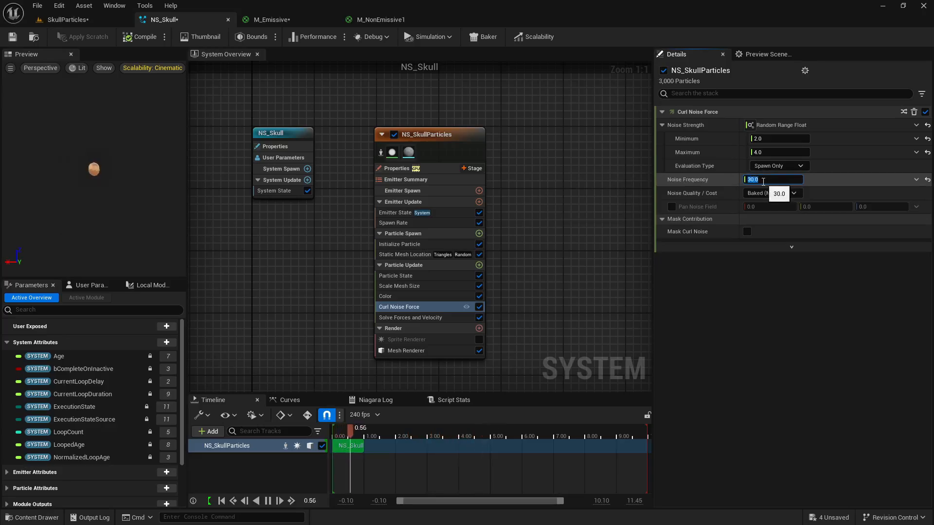
left_click(91, 22)
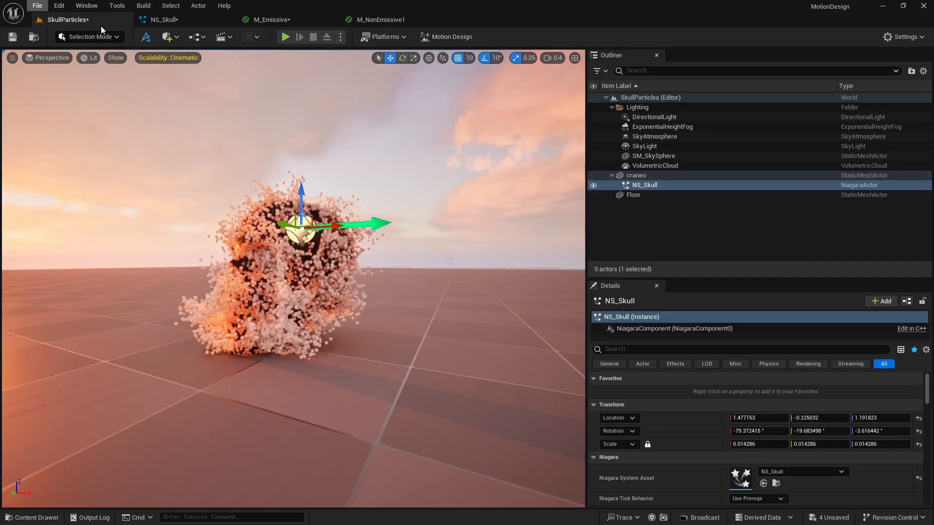
- Enable Pan Noise Field on the Curl Noise Force with an X value of 1.0 and check the skull in the level
left_click(164, 19)
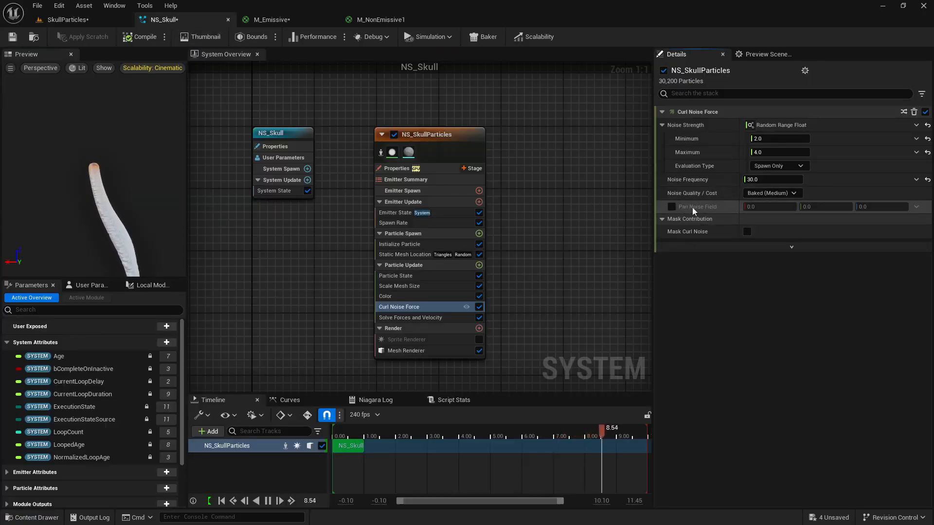
left_click(672, 207)
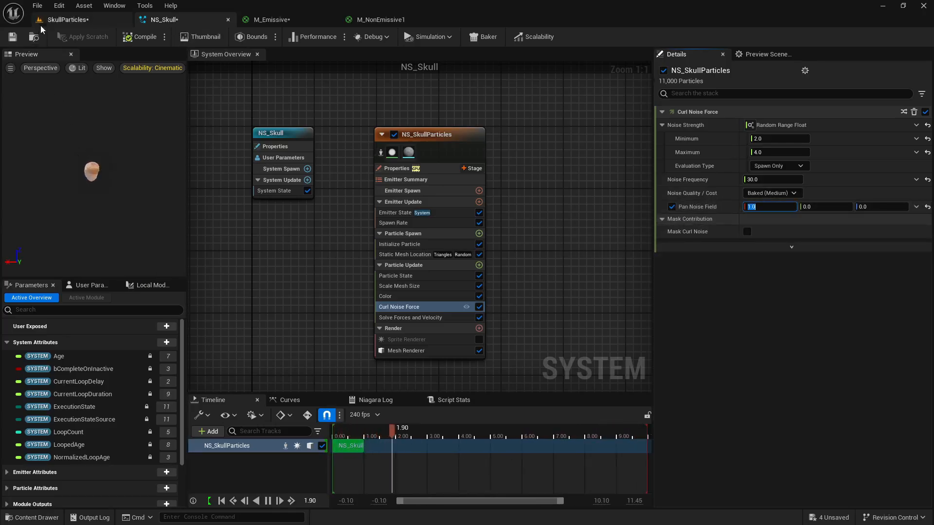
left_click(68, 20)
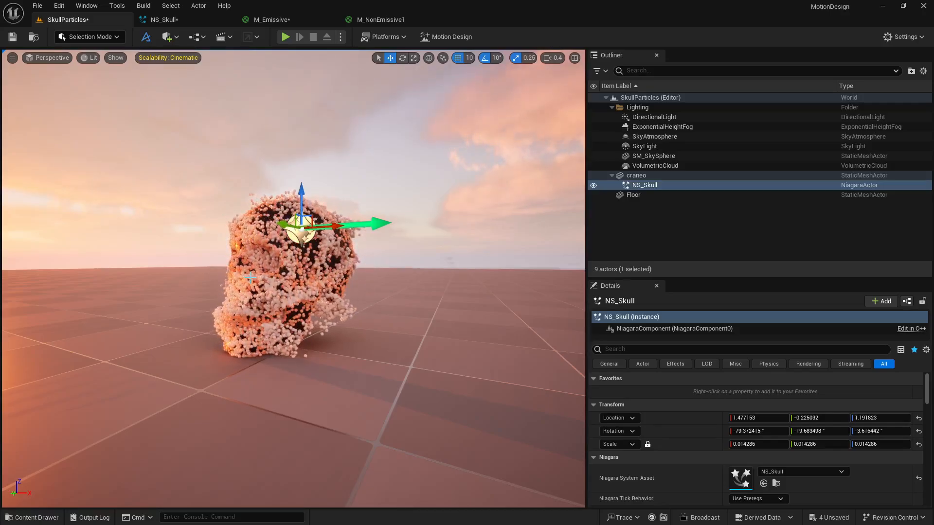
- Set the particle Lifetime in Initialize Particle to 3.0 and inspect the skull up close in the level
left_click(163, 19)
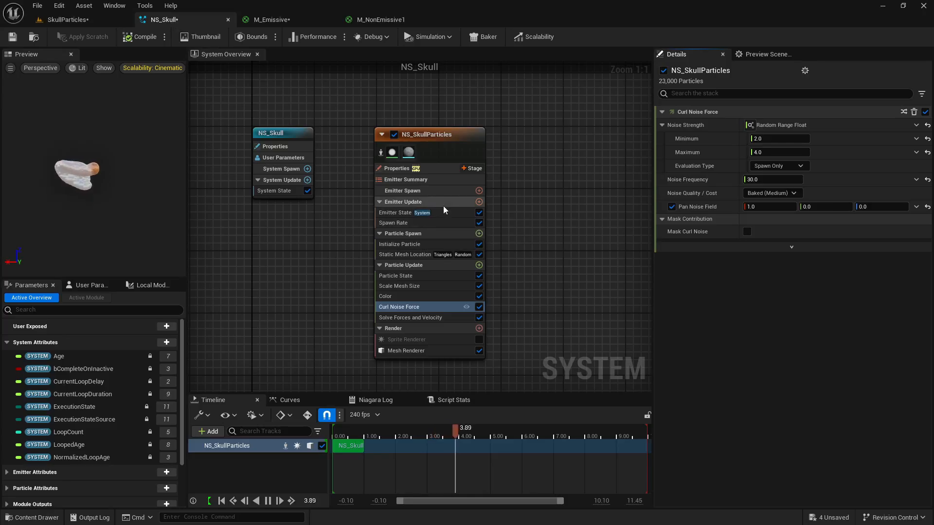
left_click(408, 244)
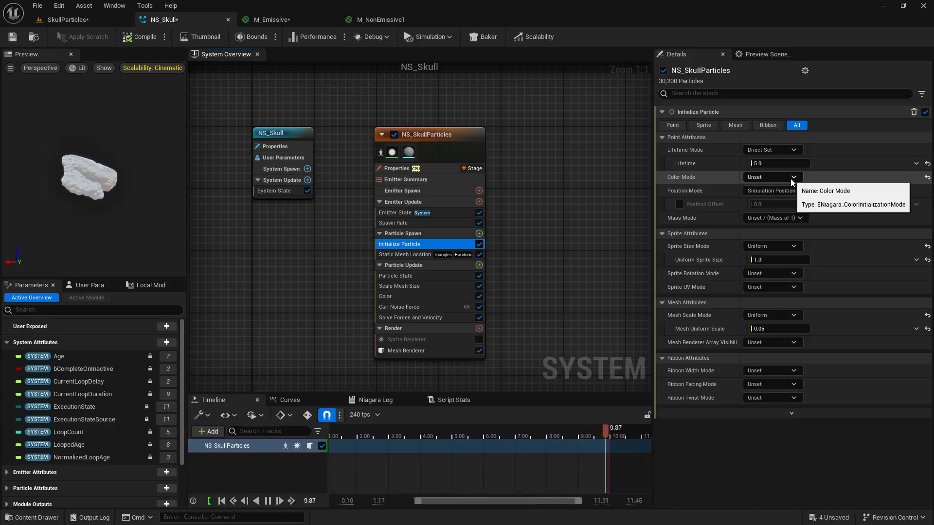
left_click(780, 166)
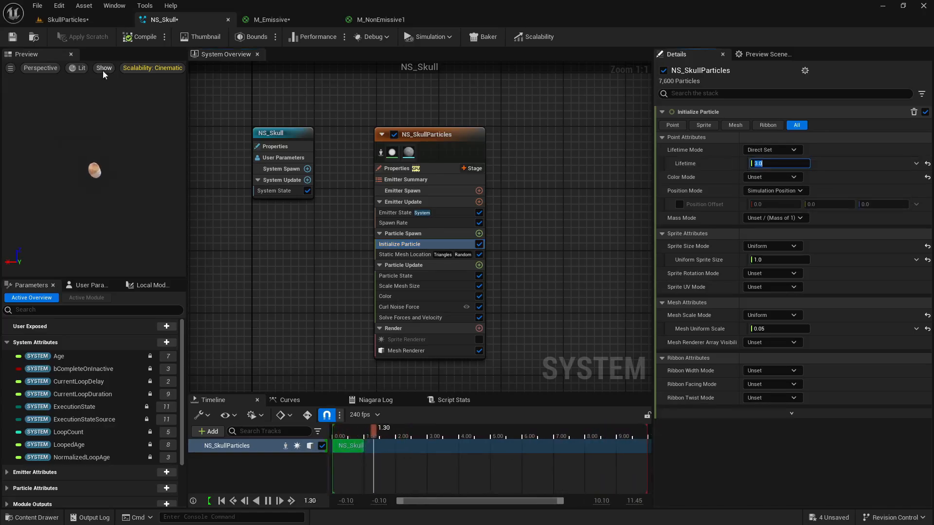
left_click(68, 19)
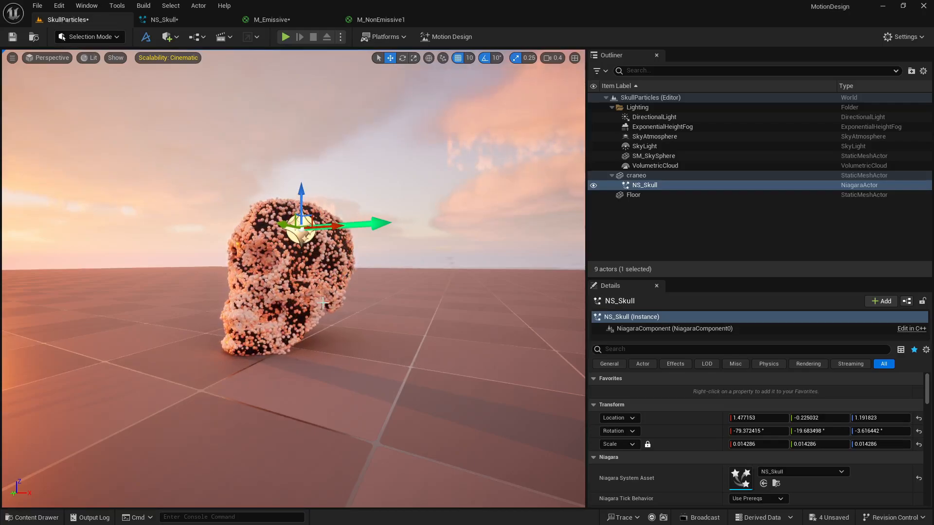
key("w")
right_click_drag(293, 278, 281, 278)
key("a")
key("s")
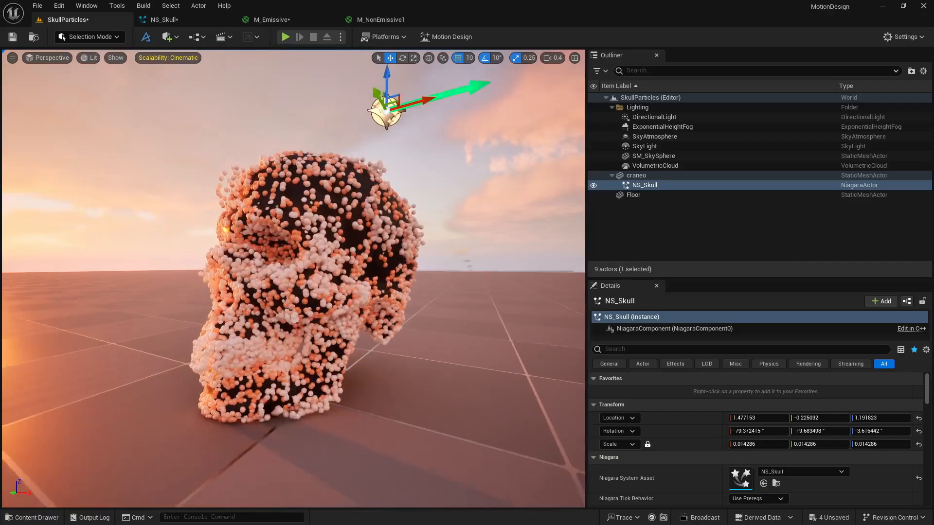
key("w")
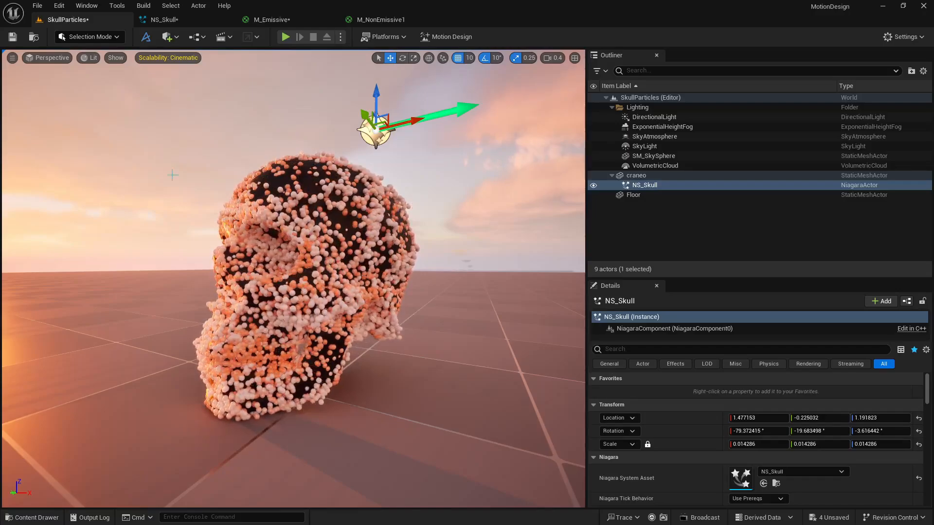
- Set the X value of the Curl Noise Force's Pan Noise Field to 0.2 and check the skull in the level
left_click(174, 21)
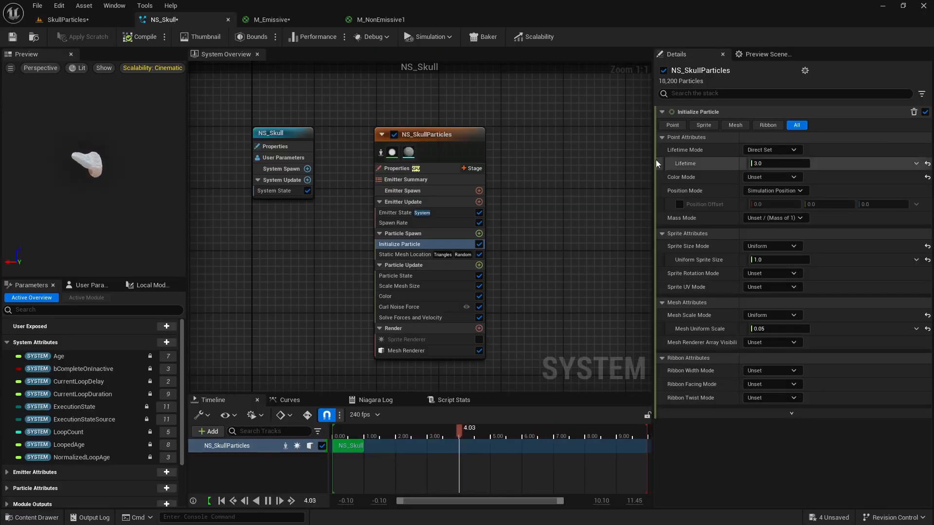
left_click(406, 309)
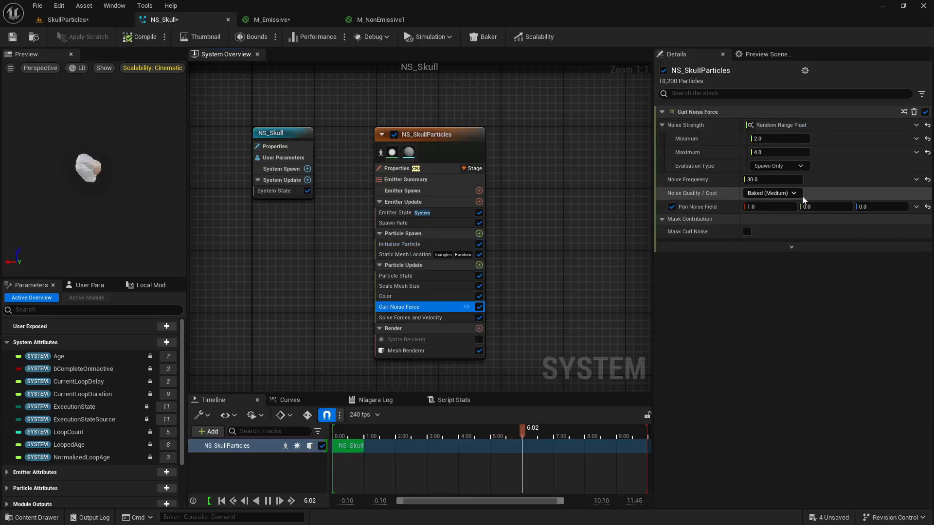
left_click(771, 206)
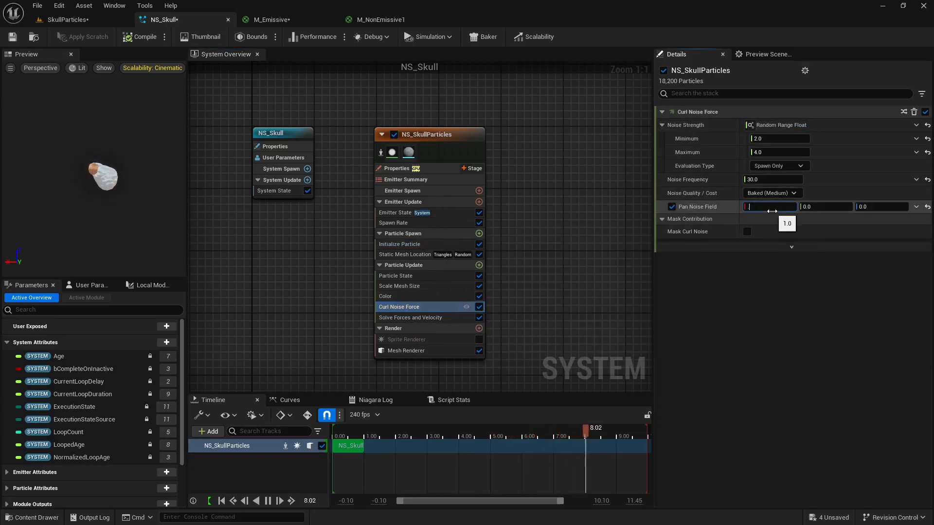
type(".2")
key("Return")
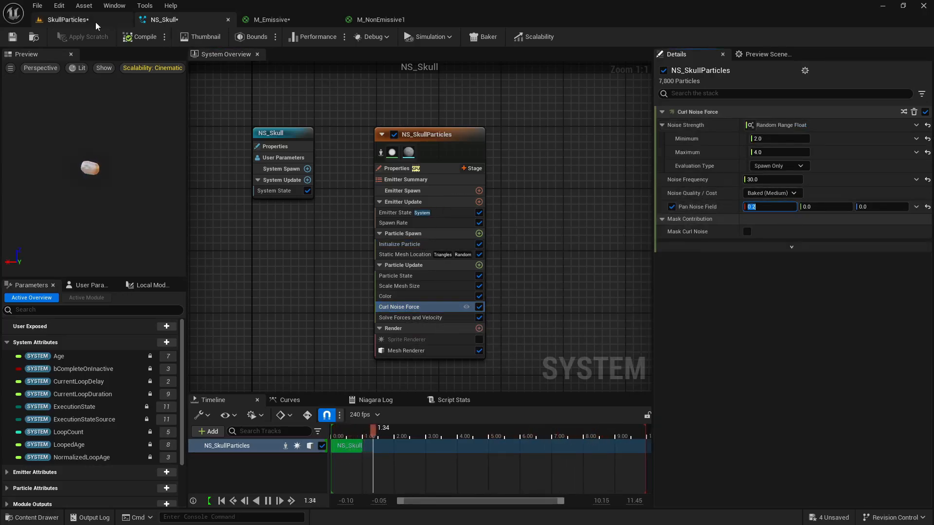
left_click(72, 23)
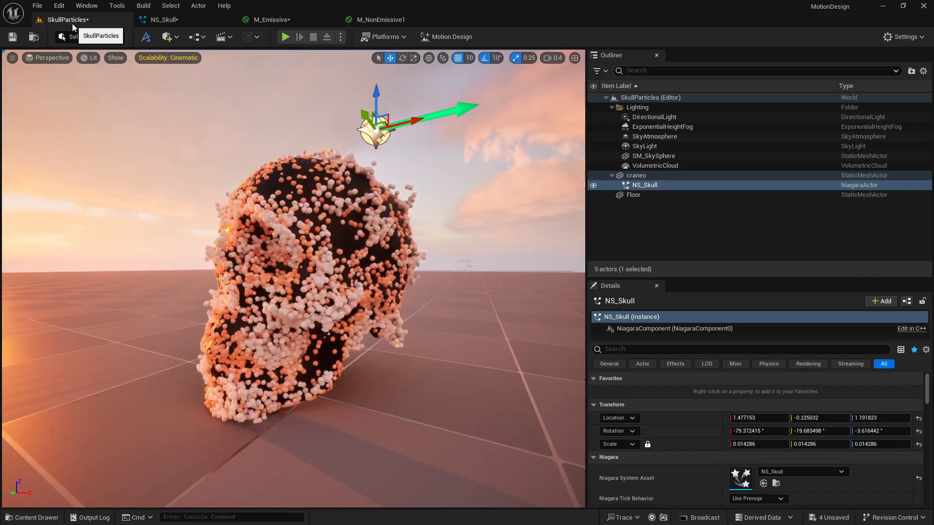
- Set the emitter's Spawn Rate to 12000, check the denser skull in the level and return to NS_Skull
left_click(165, 20)
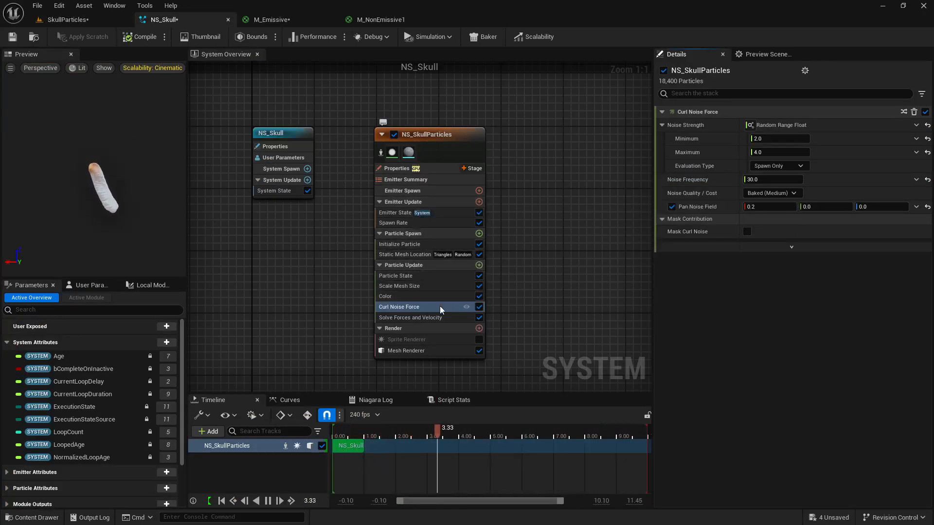
left_click(415, 224)
left_click(763, 124)
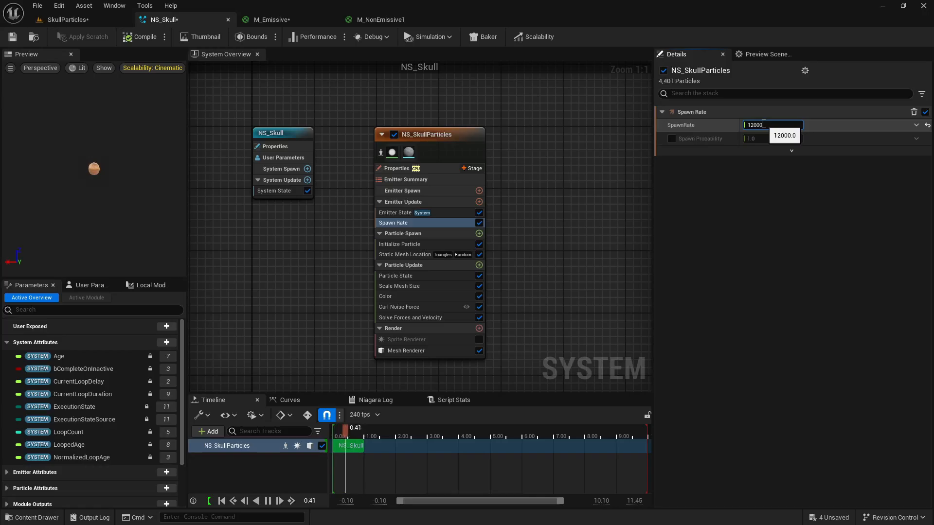
key("Return")
left_click(68, 20)
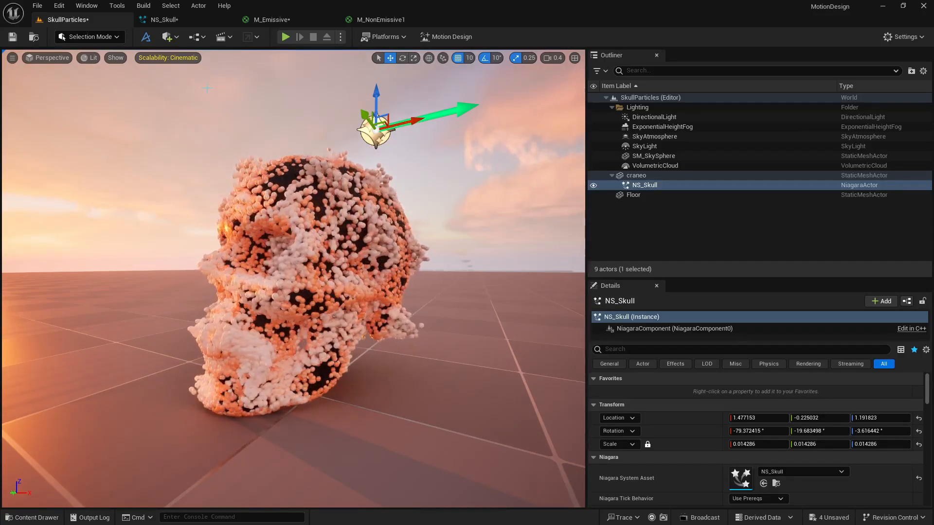
left_click(170, 22)
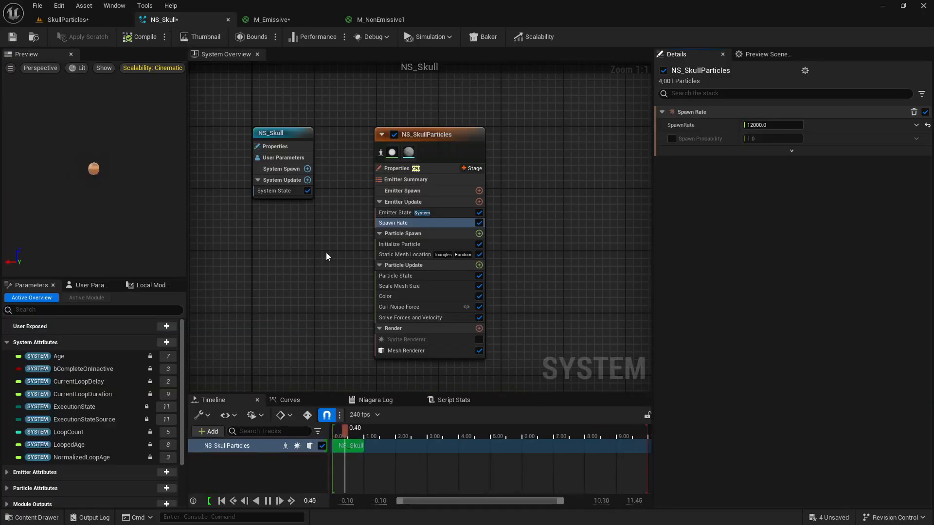
- Set the Scale Factor of Scale Mesh Size to 0.1 on all three axes and check the skull in the level
left_click(406, 286)
left_click(750, 125)
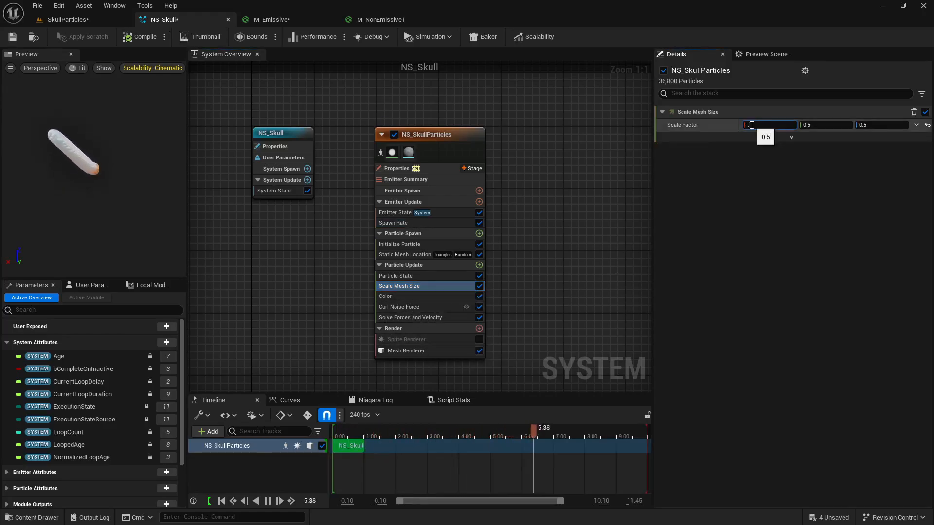
type("0.1")
key("Tab")
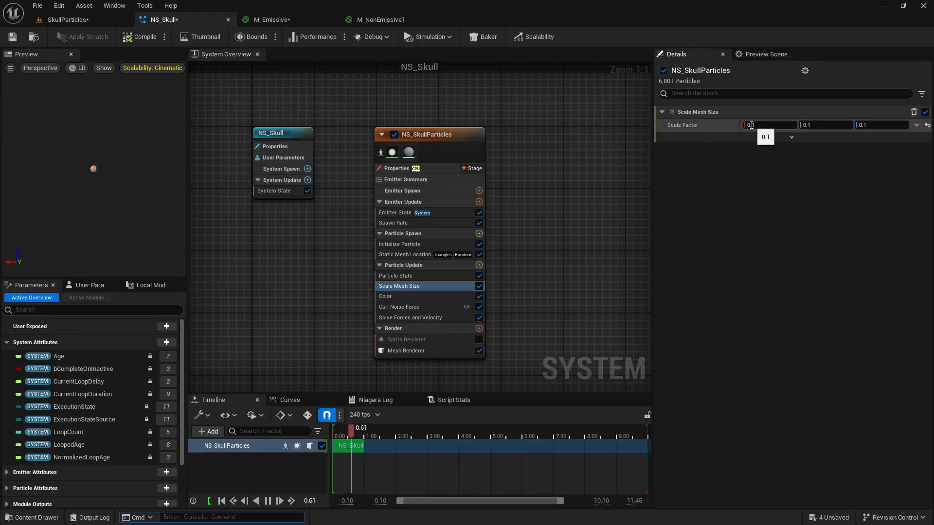
left_click(42, 20)
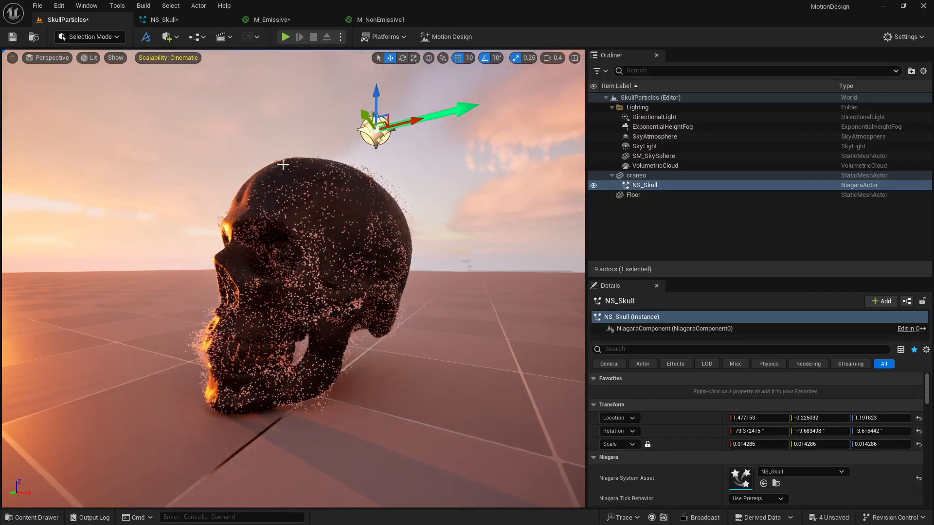
left_click_drag(327, 211, 304, 192)
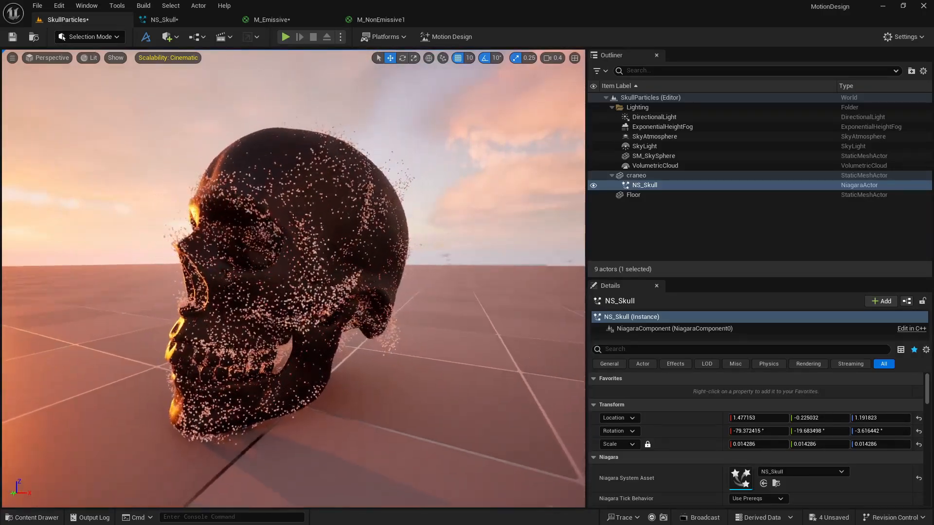
- Try a Scale Mesh Size Scale Factor of 0.2 on all three axes in NS_Skull and check the skull in the level
left_click(166, 20)
left_click(756, 125)
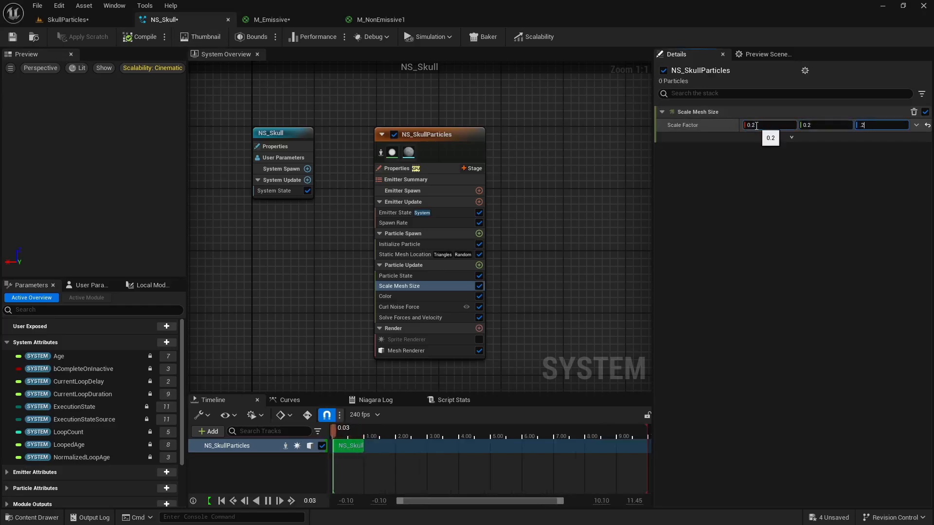
type("0.2")
key("Return")
left_click(90, 27)
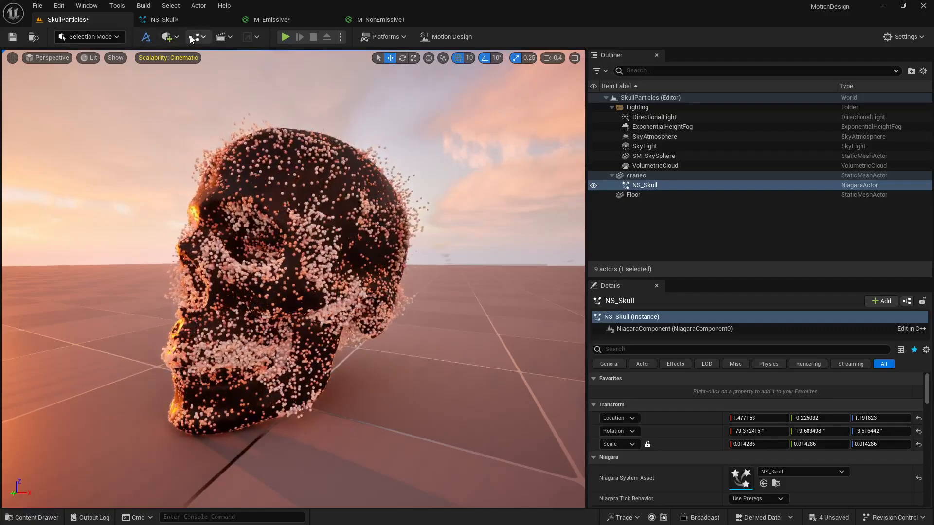
- Return the Scale Factor to 0.1 on all axes in NS_Skull, set the Spawn Rate to 22000 and check the level
left_click(163, 20)
left_click(756, 125)
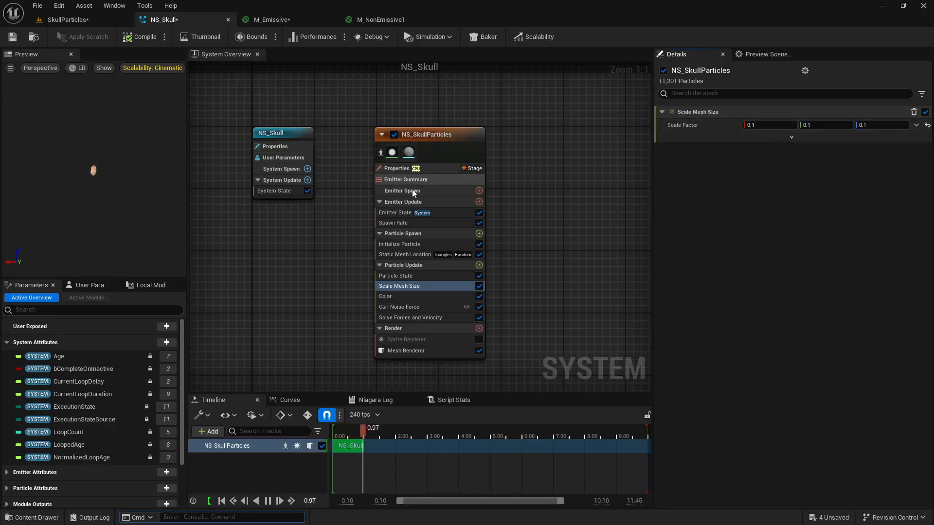
left_click(410, 224)
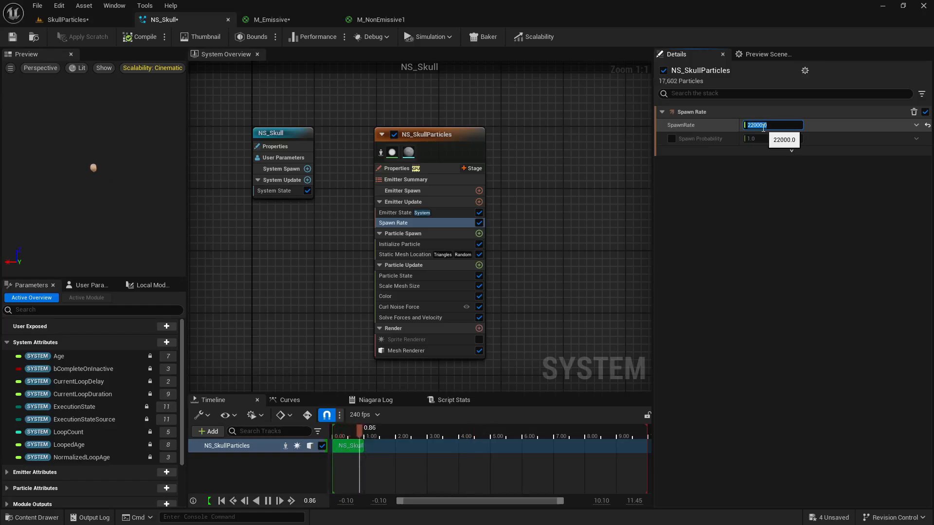
key("Return")
left_click(59, 22)
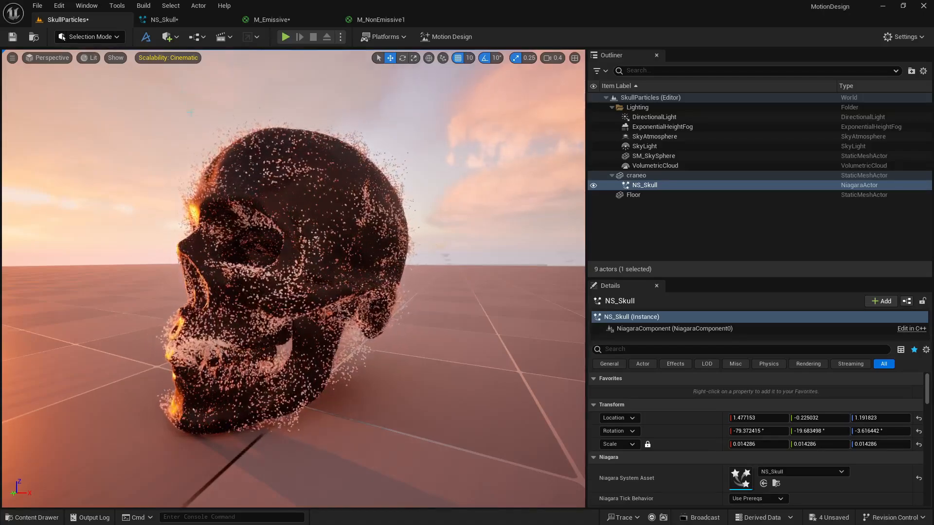
- Duplicate the NS_SkullParticles emitter in NS_Skull and place the copy beside the original
left_click(172, 19)
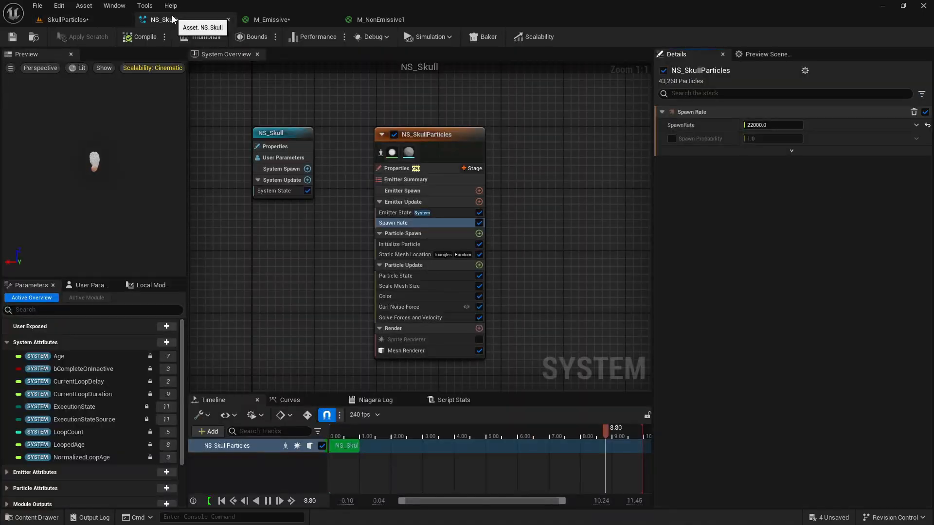
left_click(412, 134)
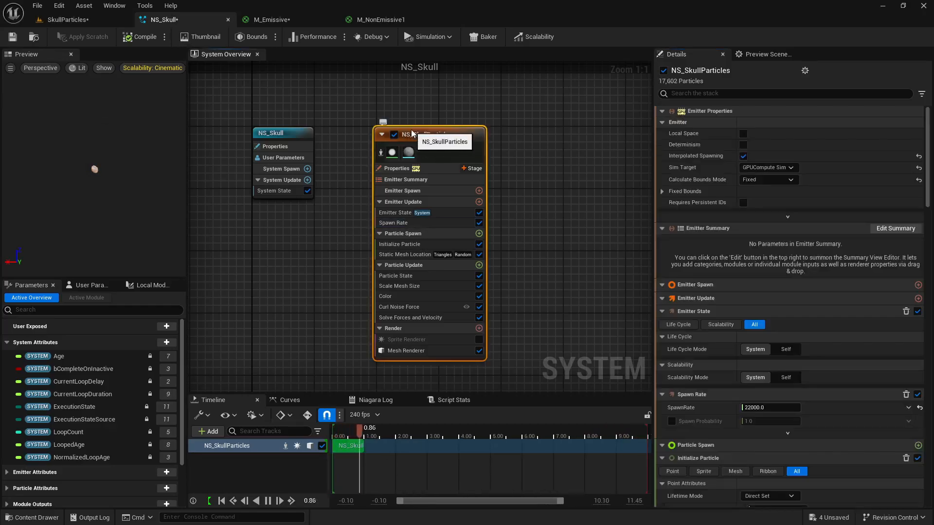
key("ctrl+d")
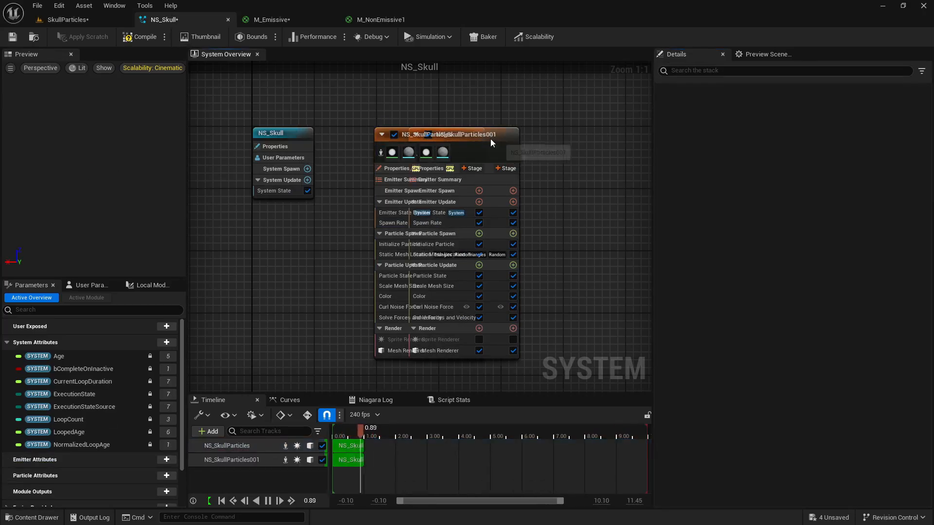
left_click_drag(490, 139, 598, 146)
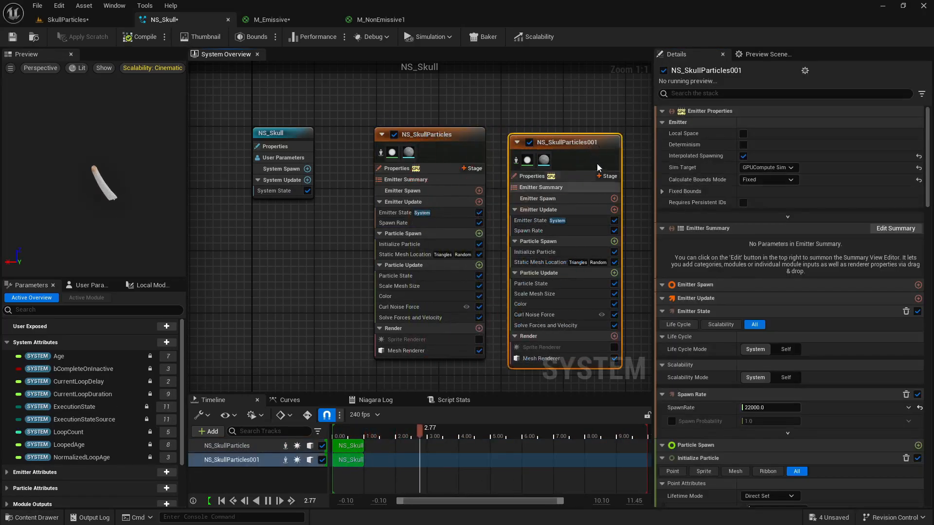
- Set the Spawn Rate of the duplicated emitter NS_SkullParticles001 to 10000
left_click(561, 230)
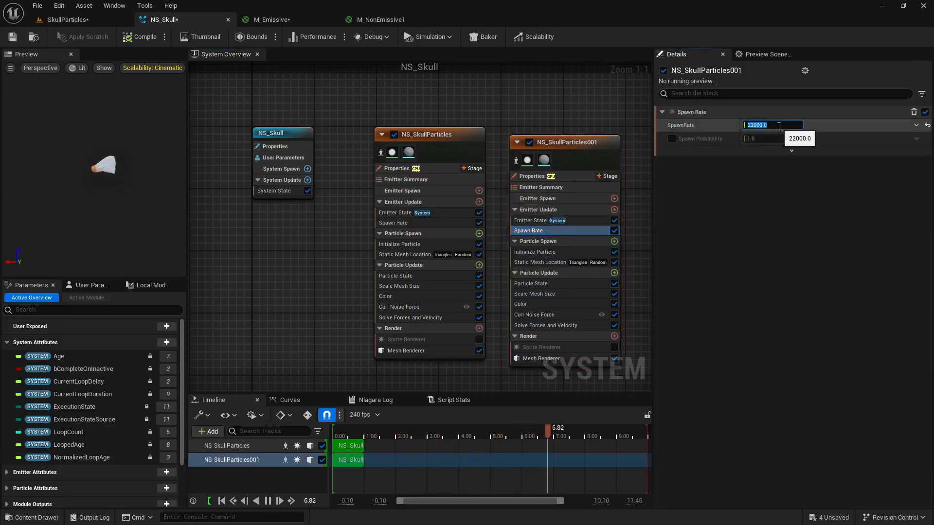
type("10000")
key("Return")
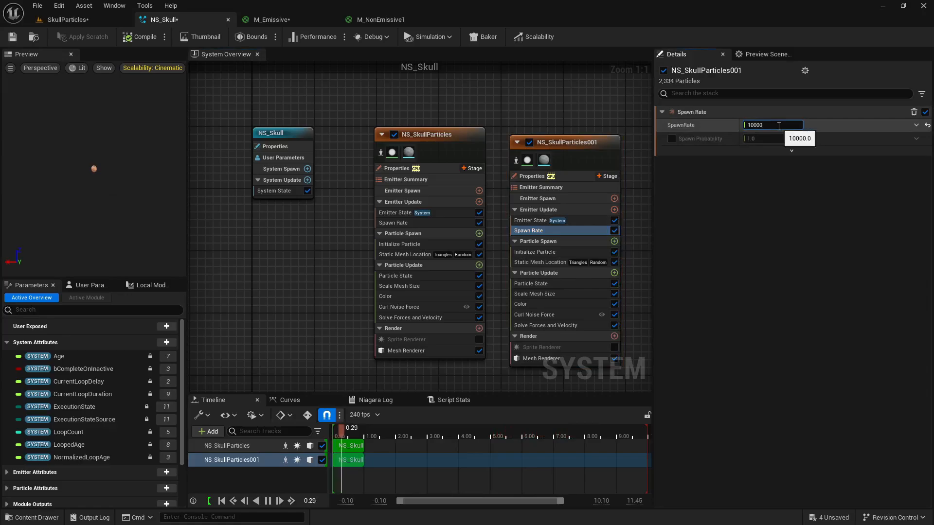
- Assign M_Emissive as the Explicit Mat of NS_SkullParticles001's Mesh Renderer, check the skull in the level and return to NS_Skull
left_click(546, 359)
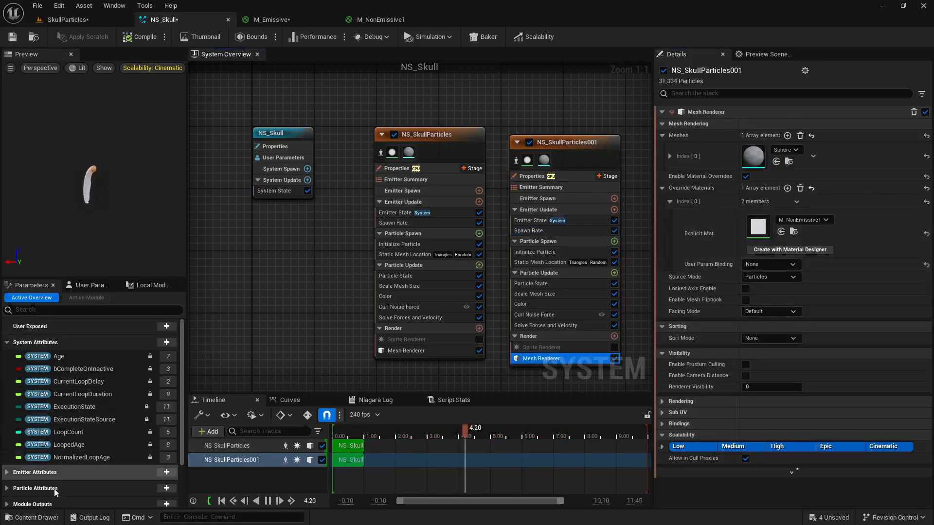
left_click(33, 517)
left_click(275, 425)
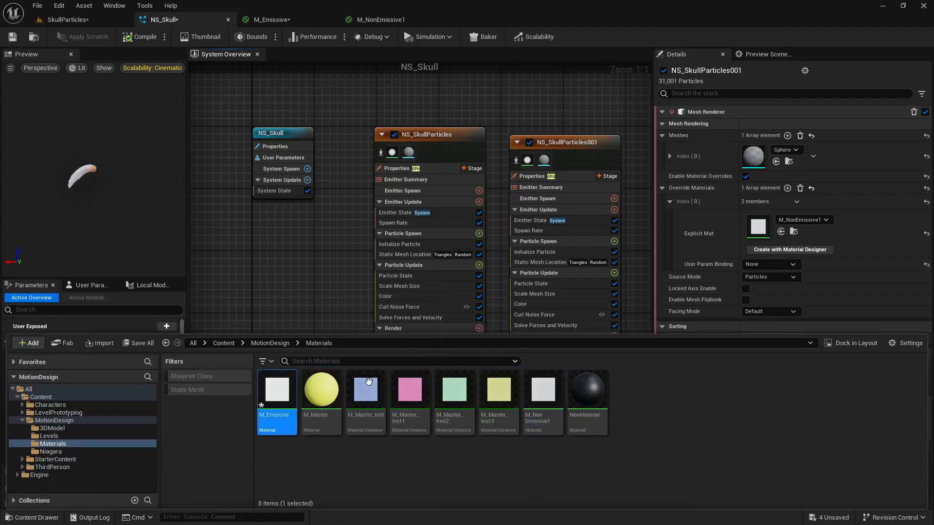
left_click(782, 234)
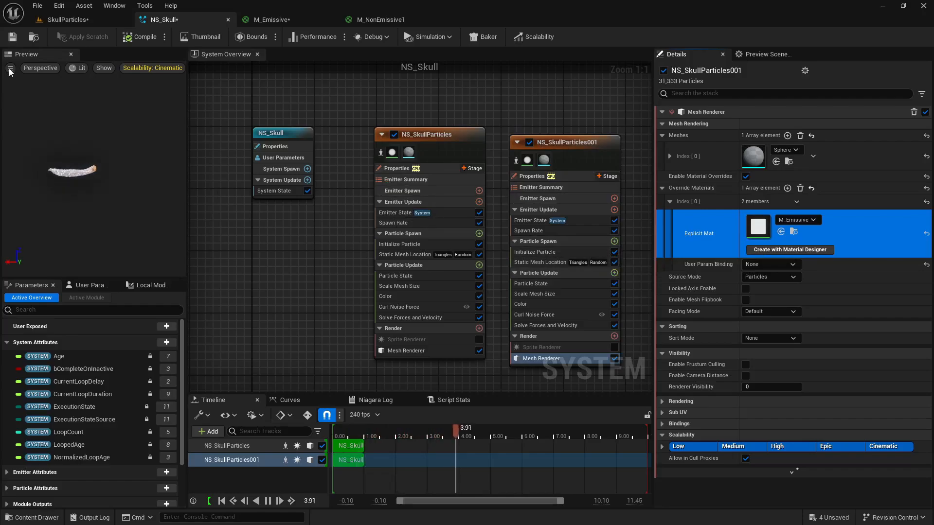
left_click(68, 19)
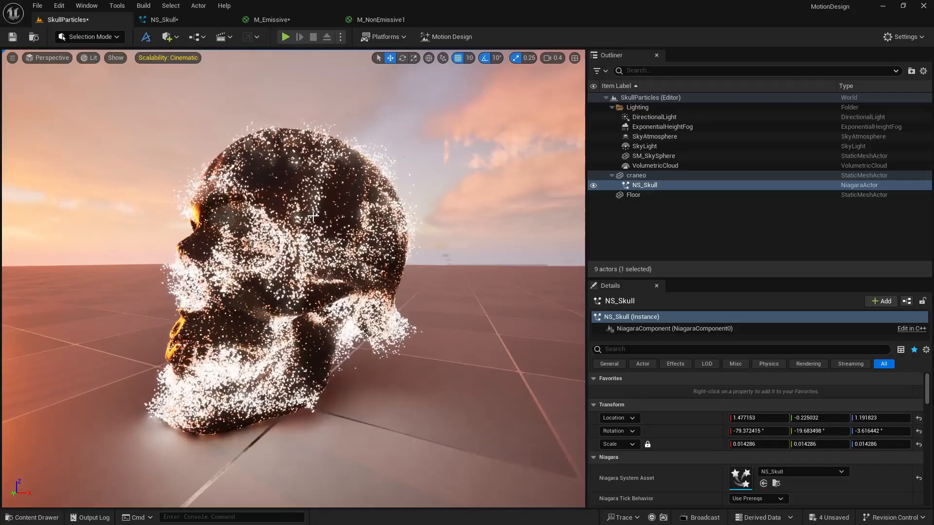
left_click(166, 20)
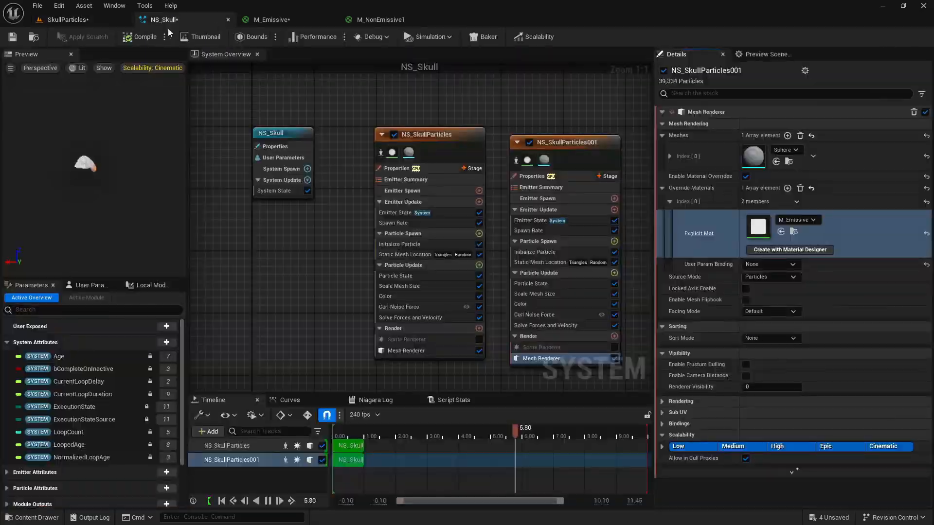
- Inspect the middle key's color in the NS_SkullParticles Color gradient and review the skull in the level
left_click(398, 296)
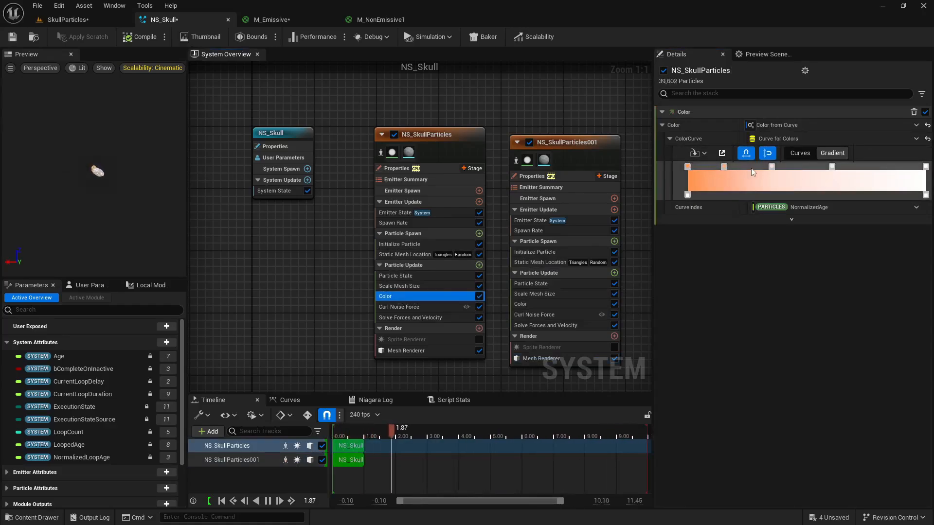
double_click(773, 168)
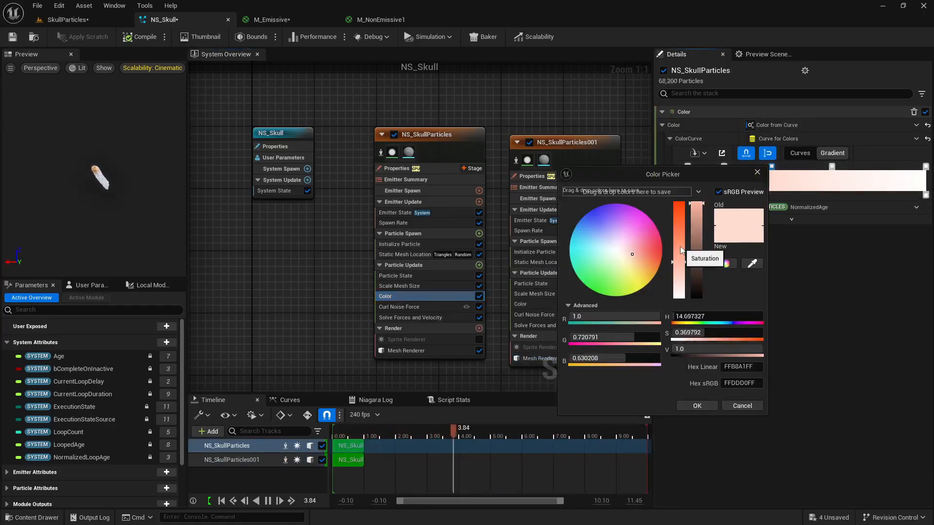
left_click(694, 406)
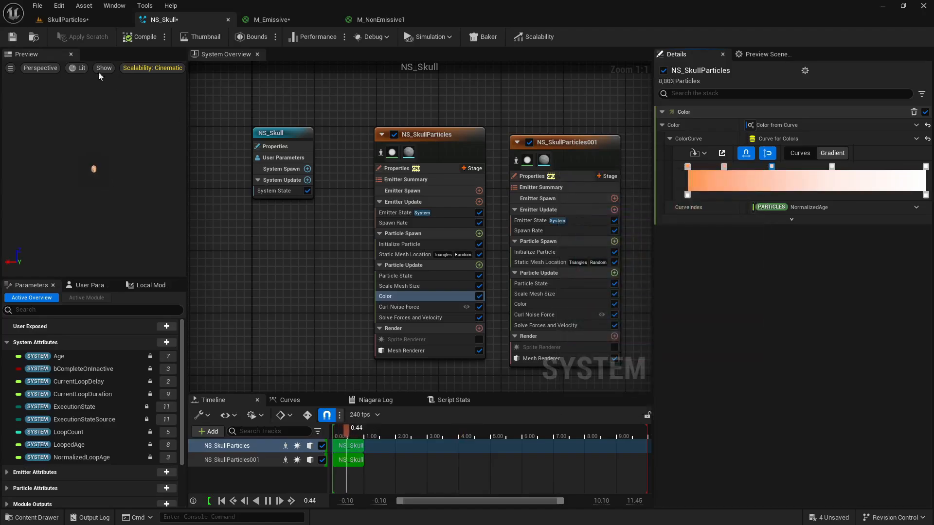
left_click(58, 21)
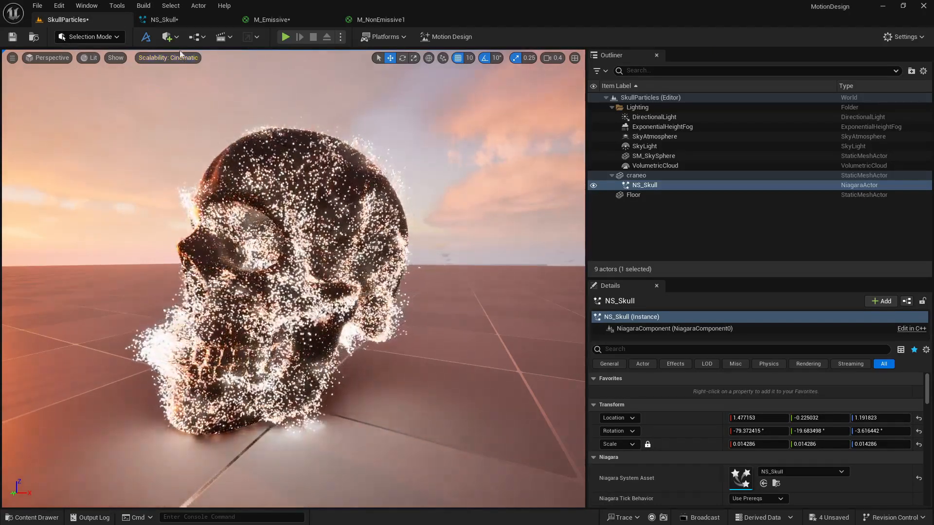
left_click(183, 22)
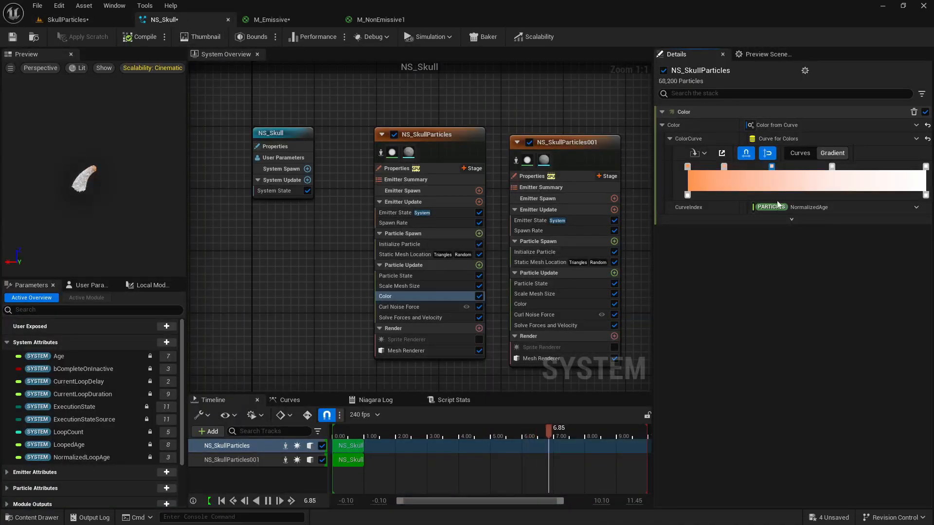
- Darken the first key of the NS_SkullParticles color gradient to a Value of 0.135417 and check the skull in the level
double_click(687, 168)
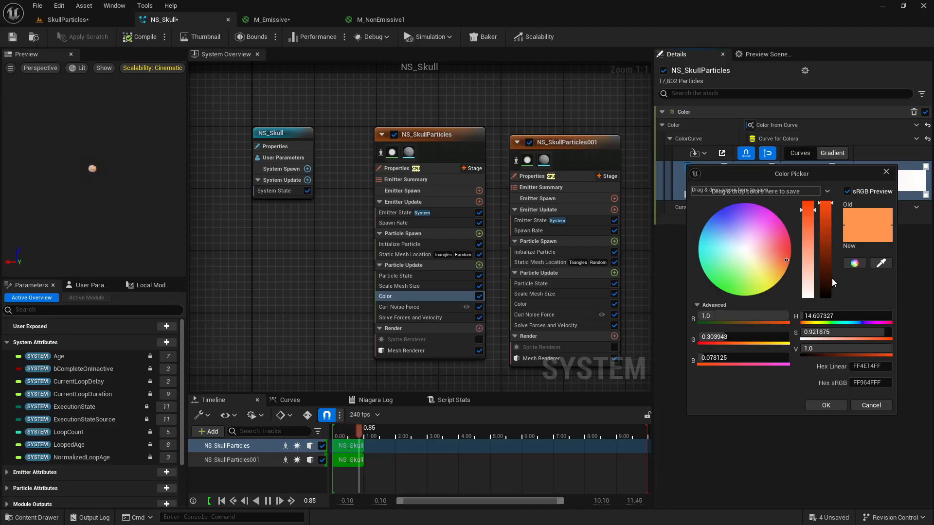
left_click_drag(832, 281, 825, 284)
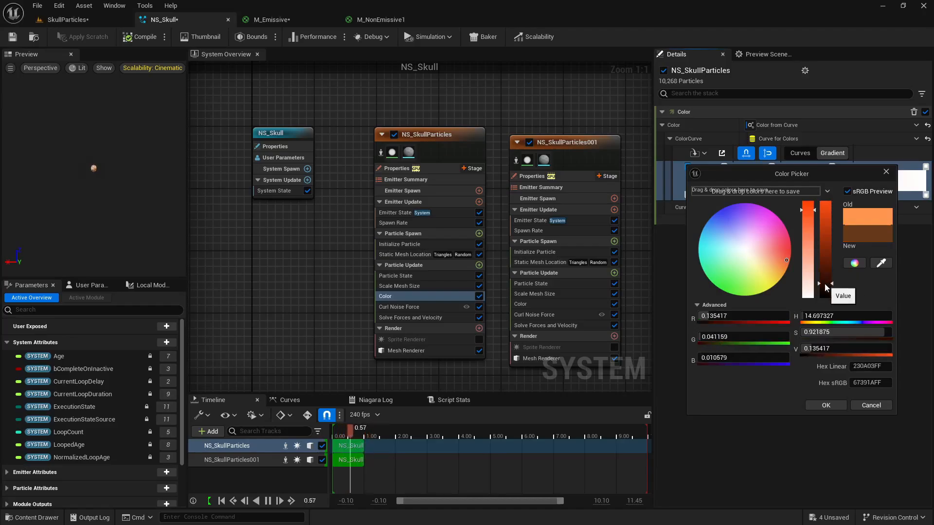
left_click(826, 406)
left_click(76, 25)
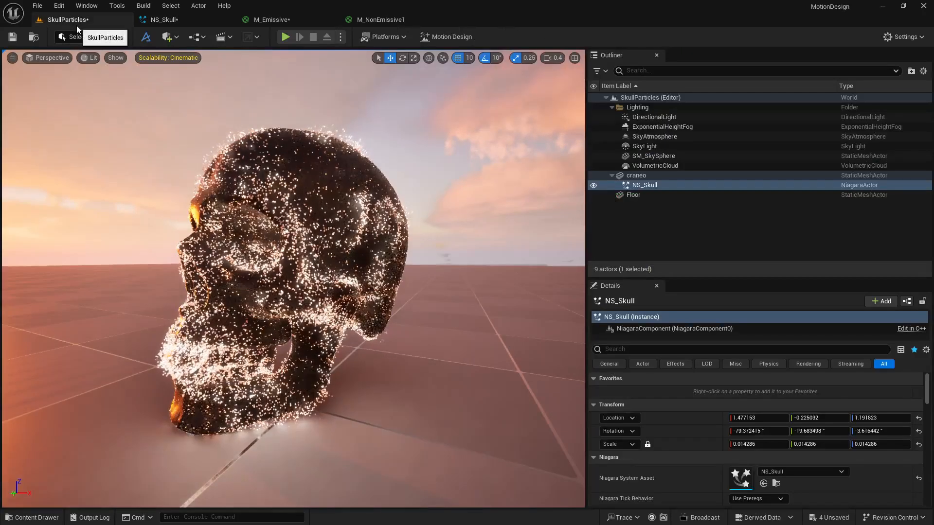
left_click(161, 20)
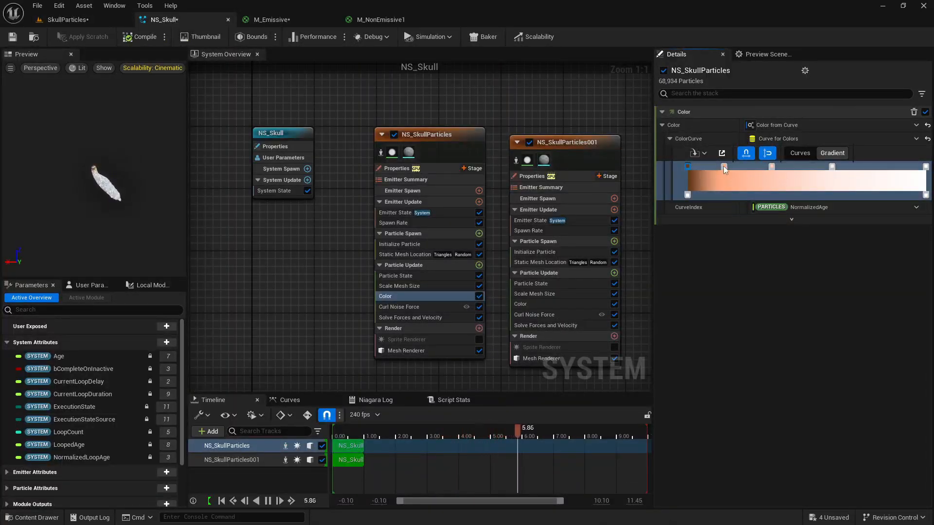
- Set the first key of the NS_SkullParticles color gradient to dark brown with Saturation 0.984375 and Value 0.067708
double_click(687, 166)
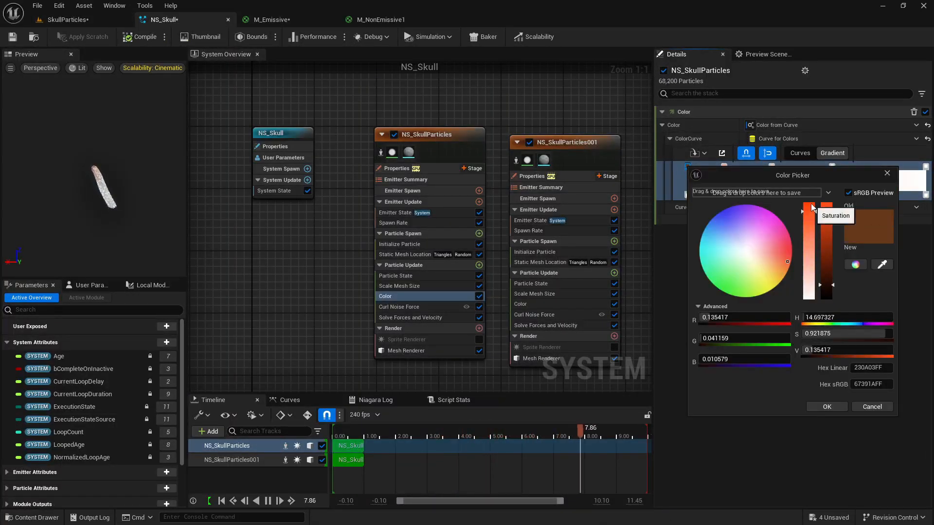
left_click_drag(827, 295, 829, 301)
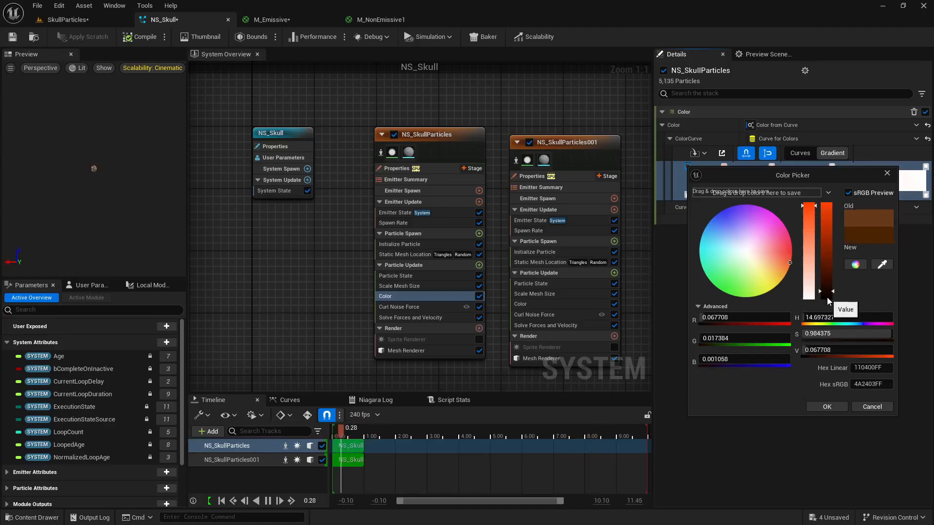
left_click(826, 408)
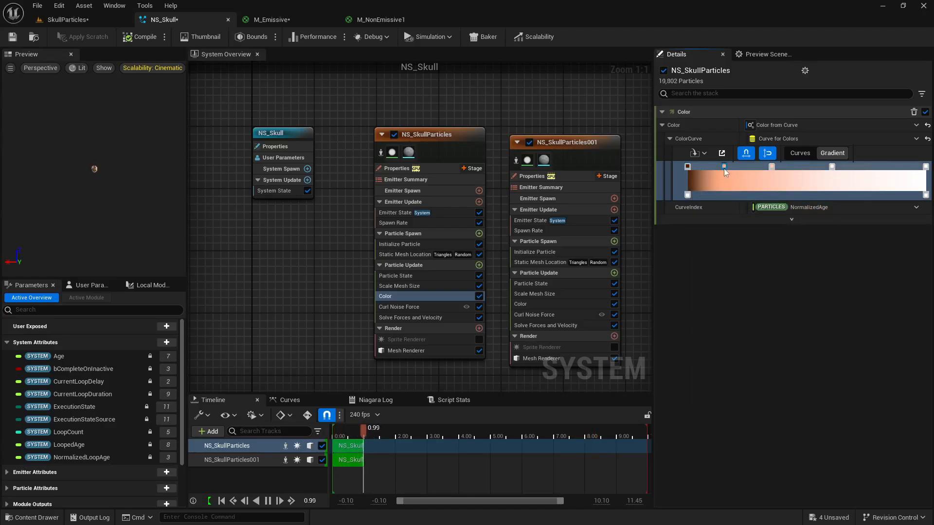
- Set the second key of the NS_SkullParticles color gradient to brown-orange with Saturation 0.963542 and Value 0.432292
double_click(724, 167)
left_click_drag(632, 216, 632, 213)
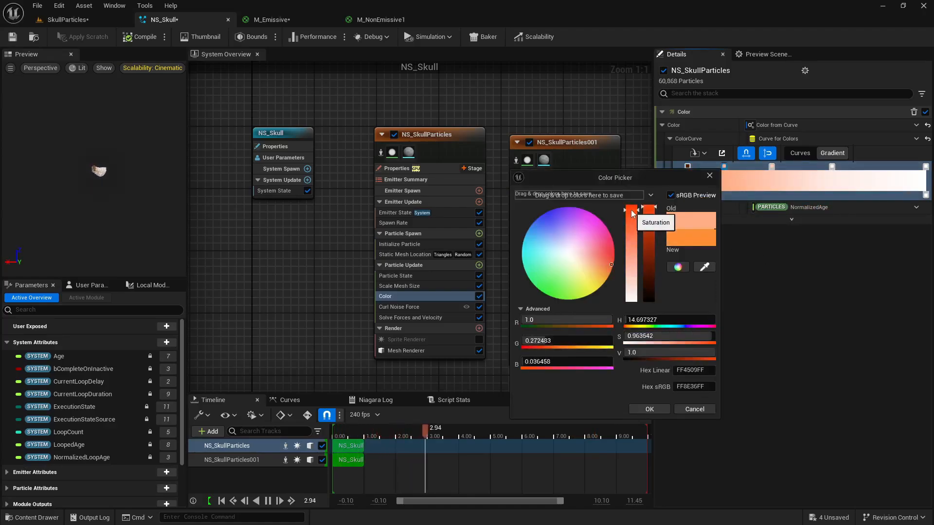
left_click(649, 222)
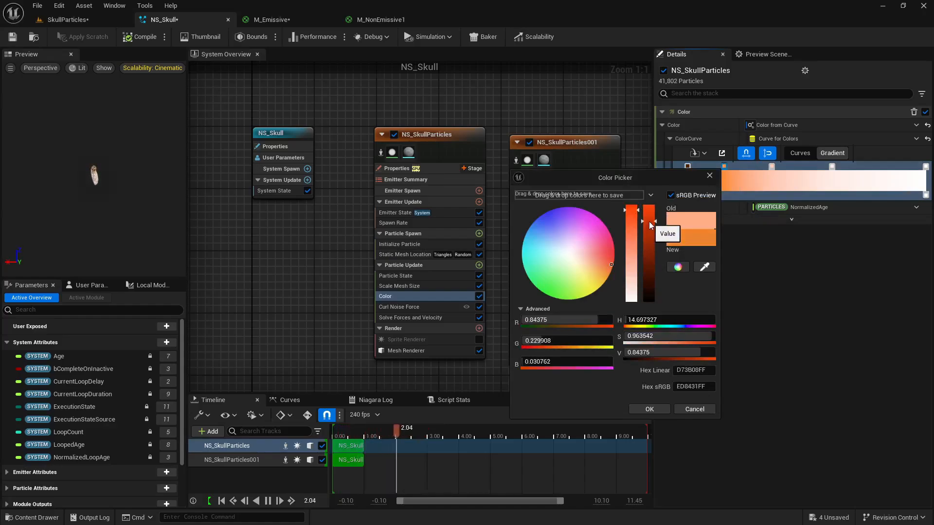
left_click(649, 260)
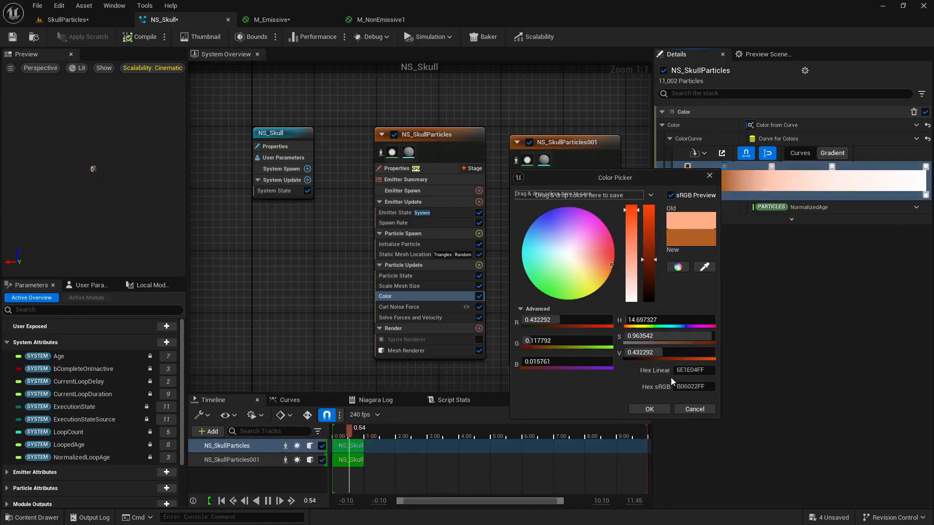
left_click(660, 413)
- Change the third key of the NS_SkullParticles color gradient to orange with Saturation 0.9375 and a reduced Value
double_click(771, 166)
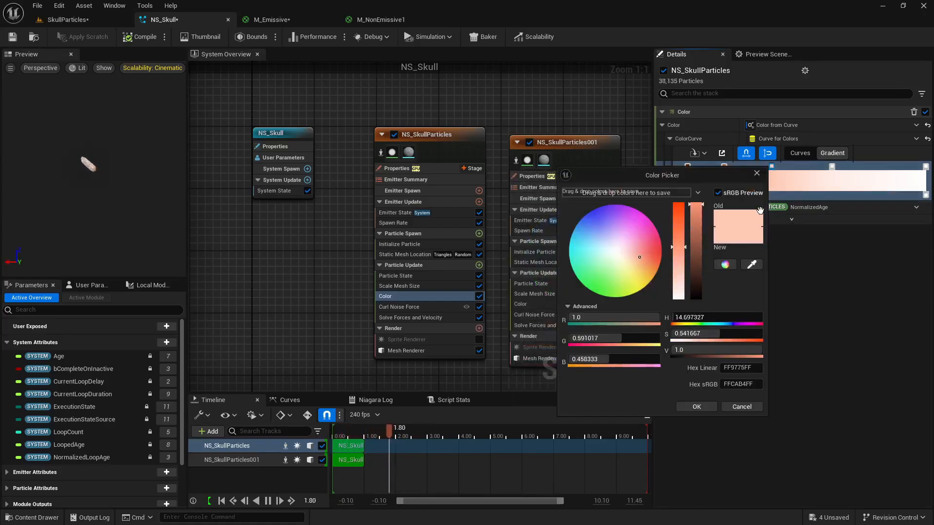
left_click(679, 211)
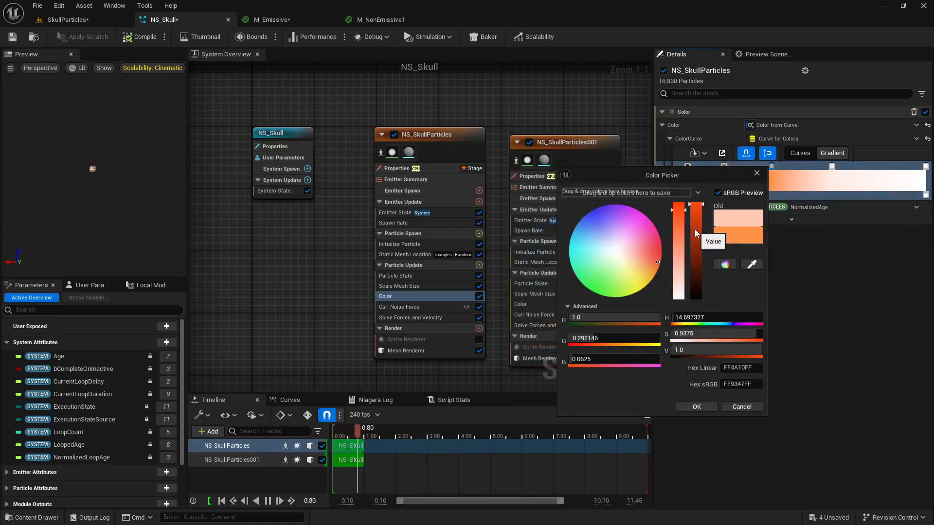
left_click(695, 229)
left_click(698, 407)
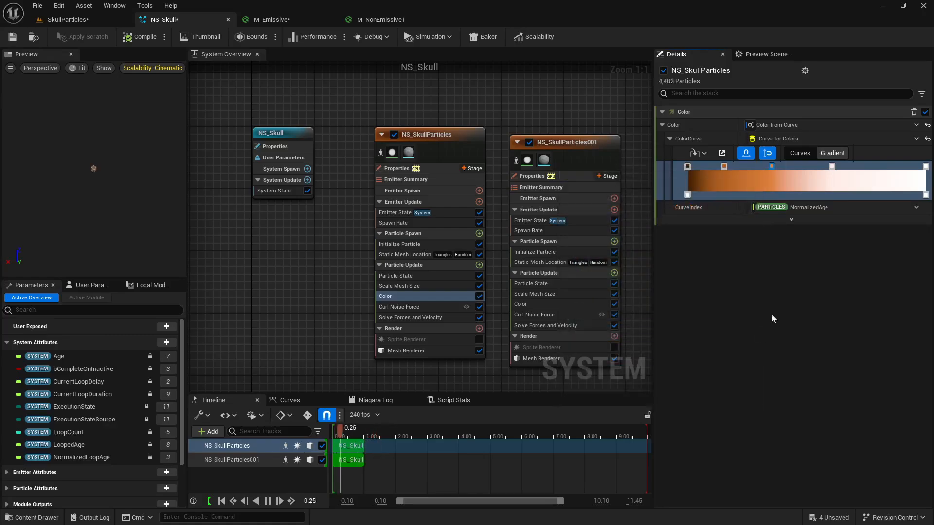
- Set the Saturation of the fourth key in the NS_SkullParticles color gradient to 0.677083
double_click(832, 167)
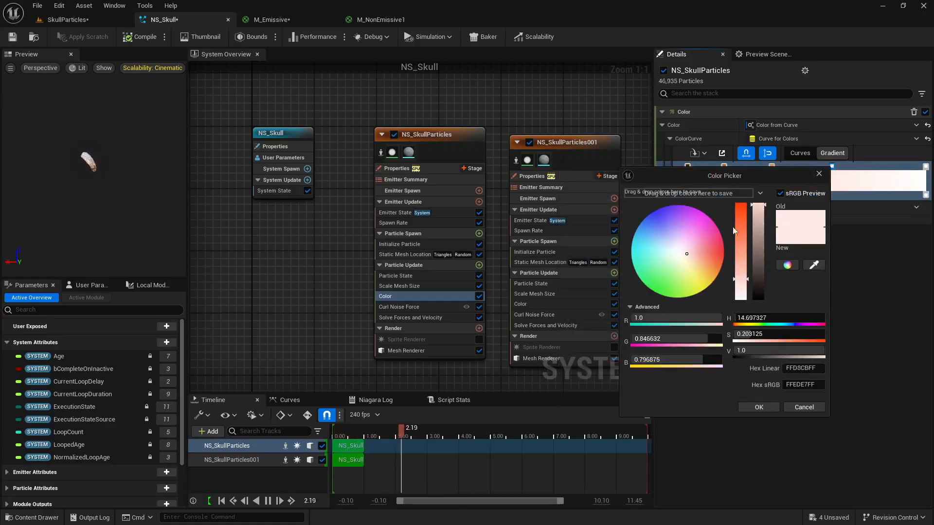
left_click(739, 224)
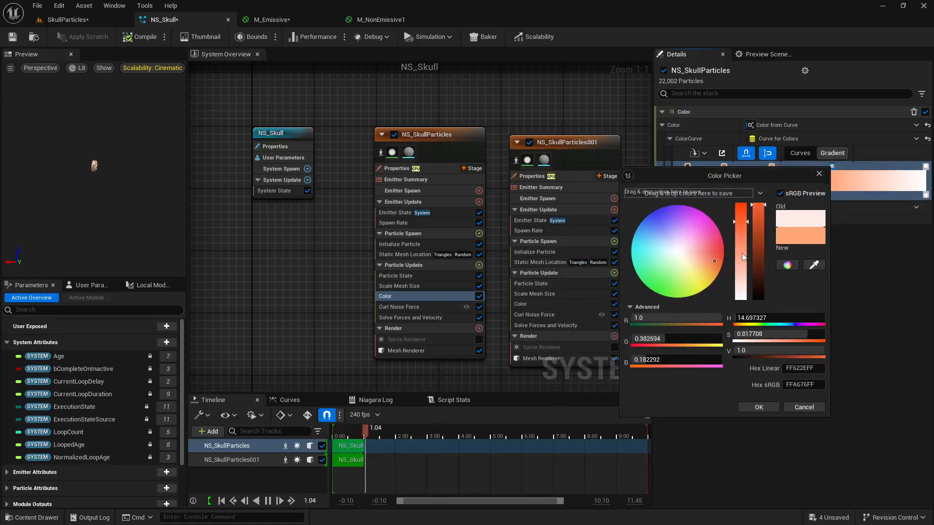
left_click(744, 251)
left_click(737, 235)
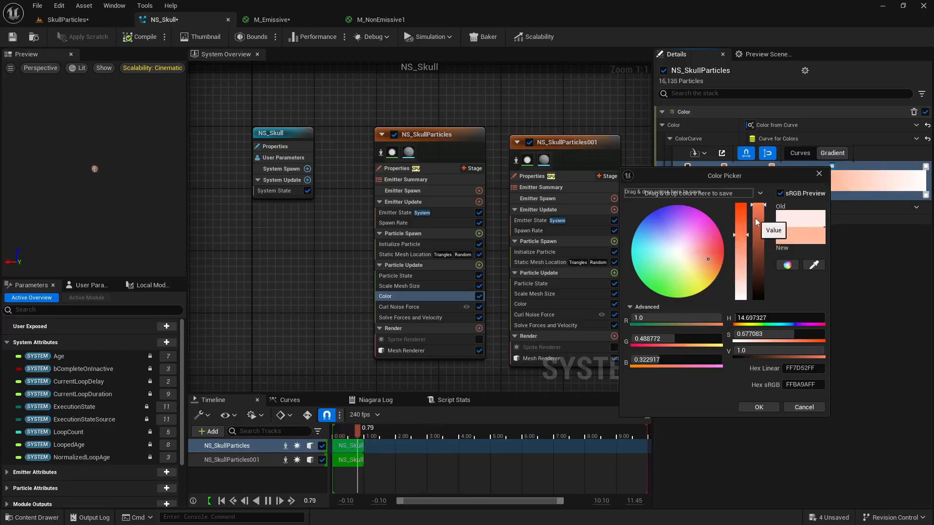
left_click(758, 407)
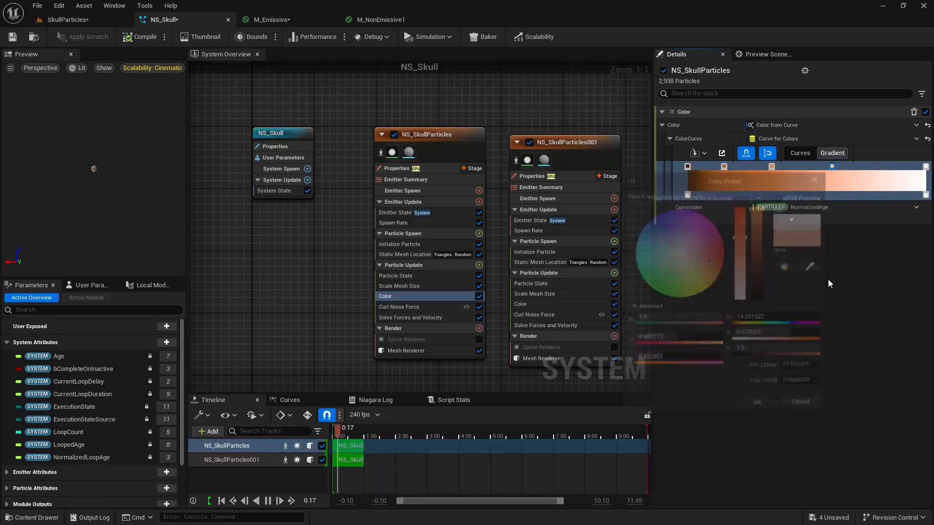
- Add a key between the fourth and last keys of the NS_SkullParticles color gradient with Saturation 0.375
double_click(875, 167)
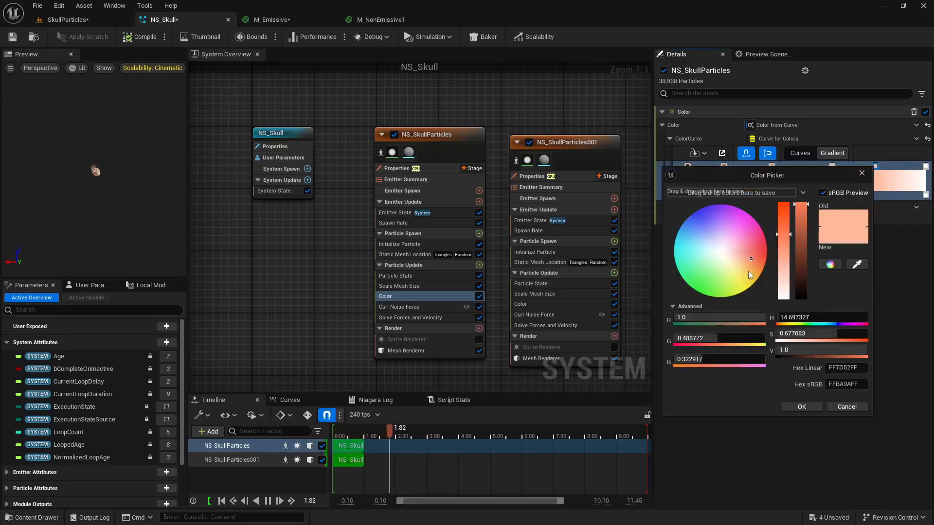
left_click(783, 263)
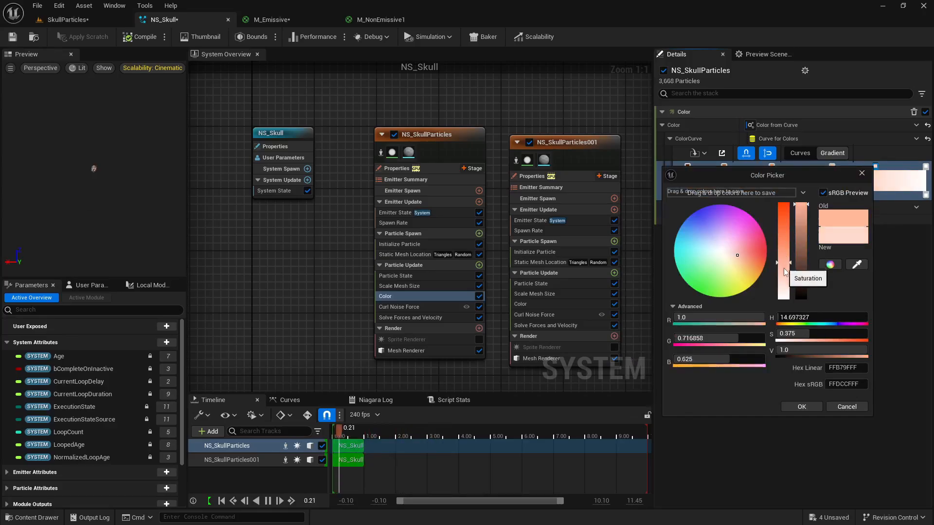
left_click(800, 407)
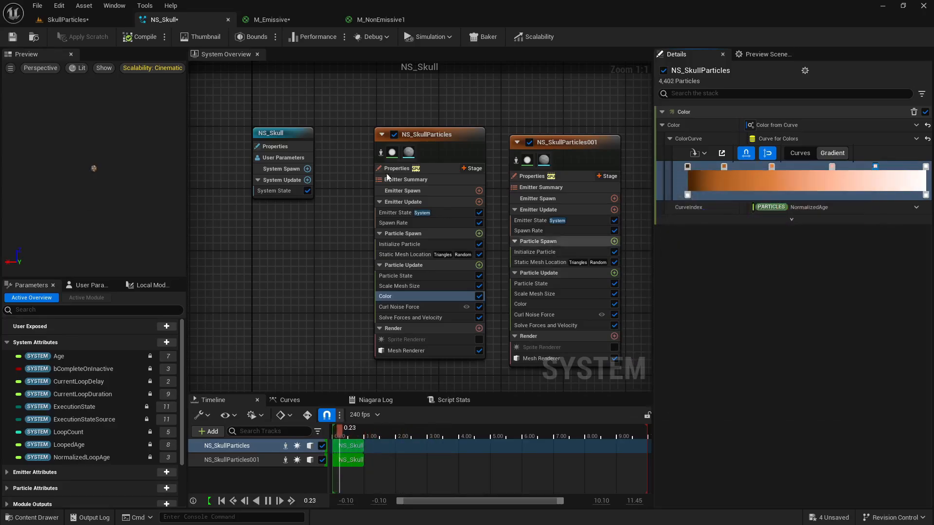
- Save NS_Skull, check the recolored skull in the SkullParticles level and return to the effect
left_click(15, 38)
left_click(61, 20)
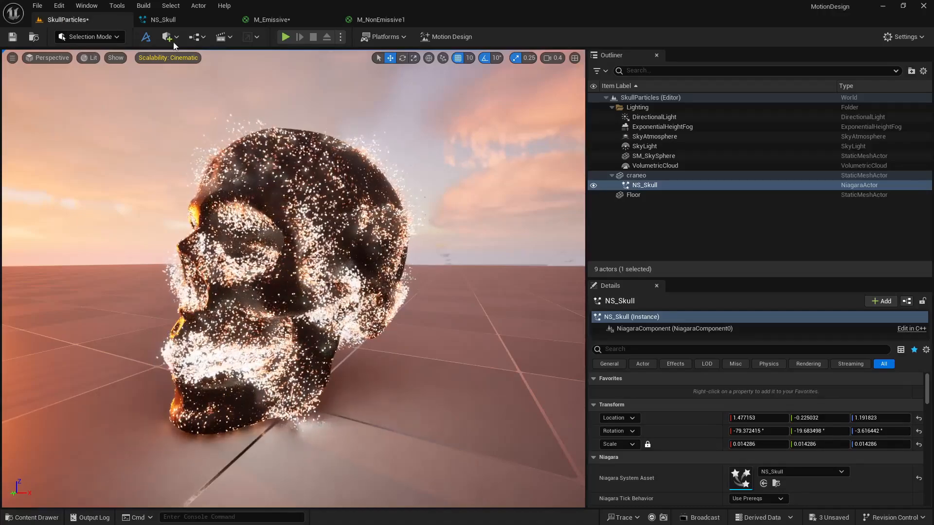
left_click(179, 20)
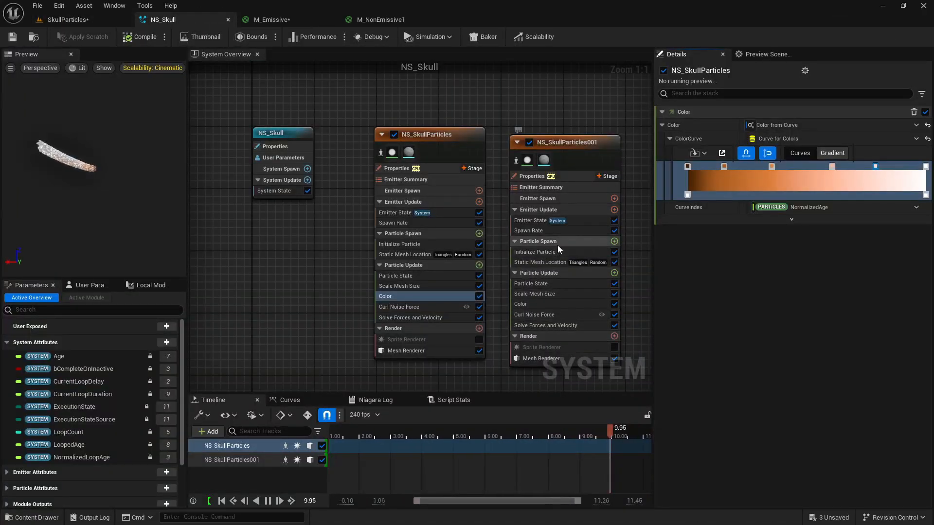
- Set the Spawn Rate of NS_SkullParticles001 to 500 and check the skull in the level
left_click(547, 231)
left_click(766, 126)
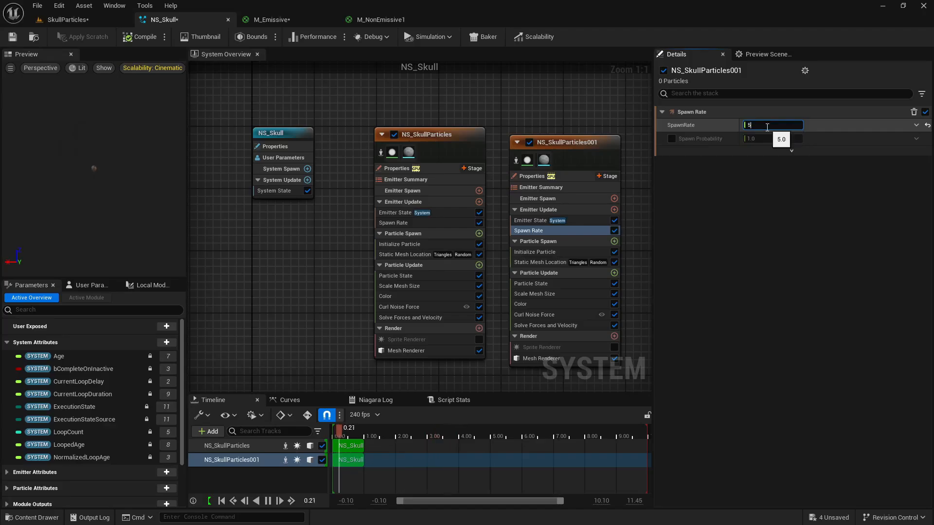
left_click(87, 19)
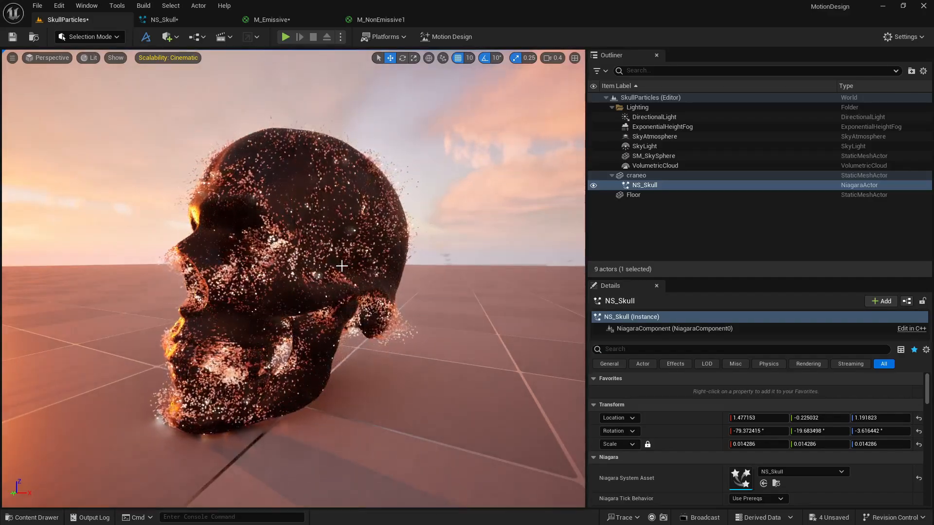
left_click(166, 20)
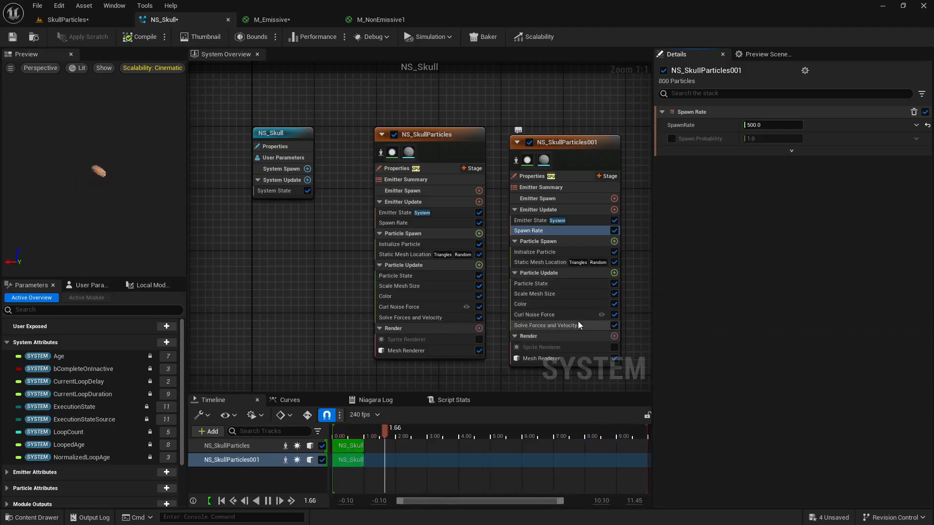
- Try Scale Mesh Size factors of 0.4 and 0.3 on all axes of NS_SkullParticles001, checking each in the level
left_click(564, 294)
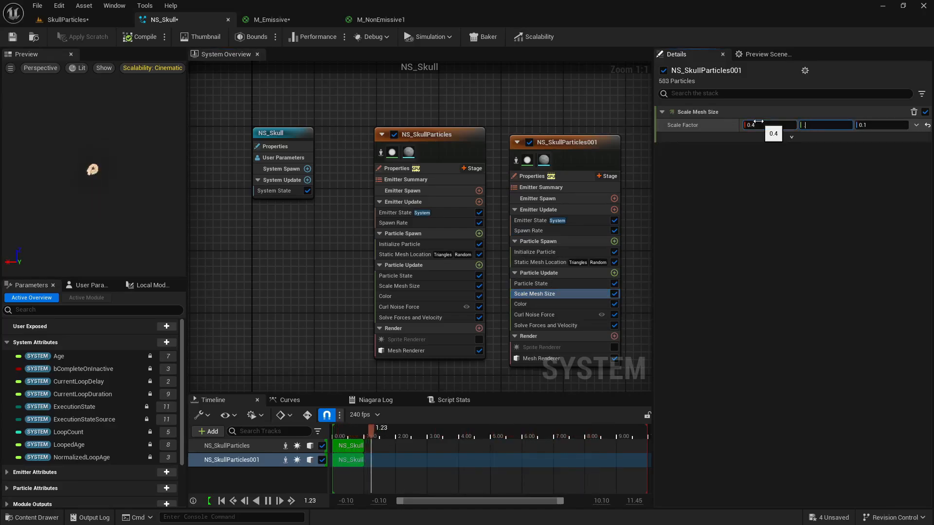
key("Return")
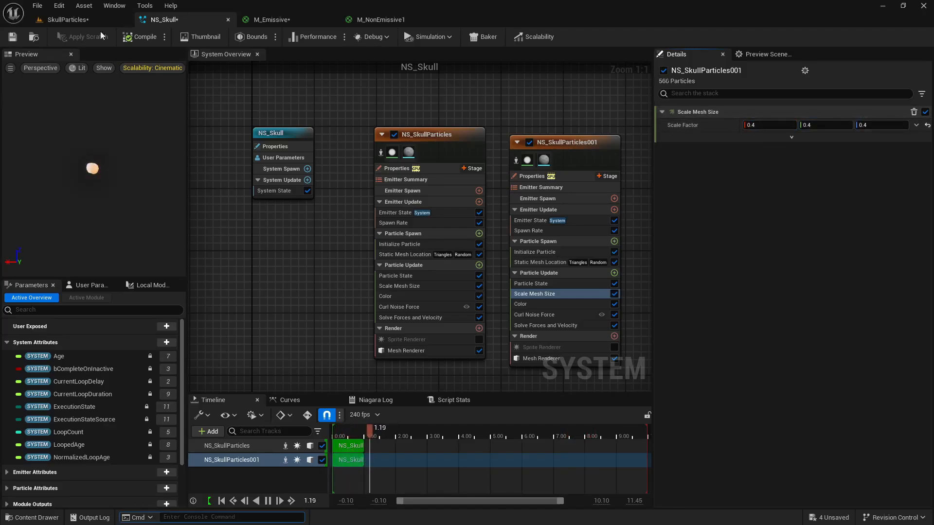
left_click(54, 21)
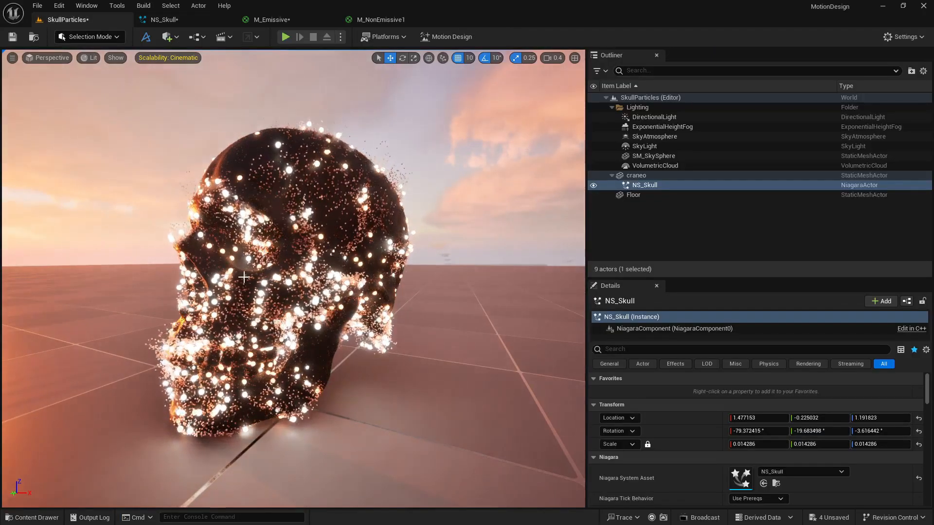
left_click(163, 19)
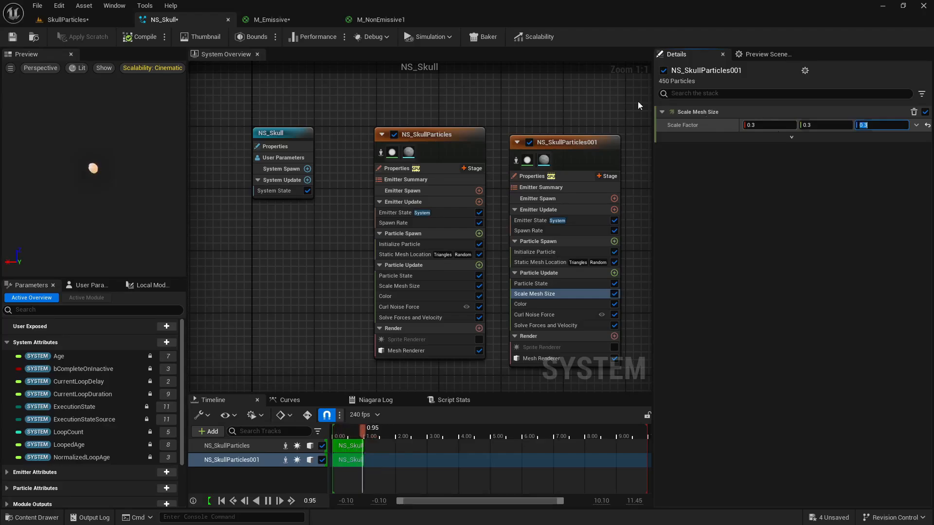
left_click(92, 21)
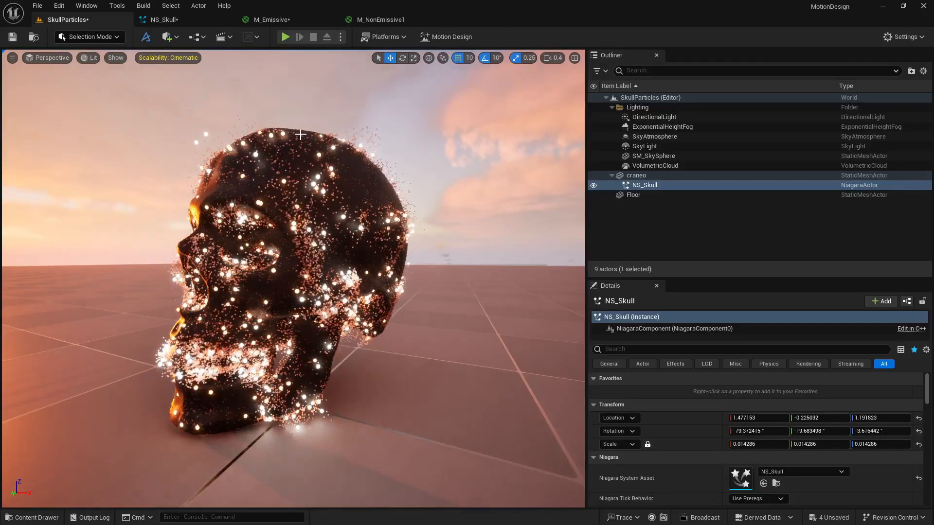
- Set the Scale Mesh Size factor of NS_SkullParticles001 to 0.2 on all axes and check the skull in the level
left_click(165, 21)
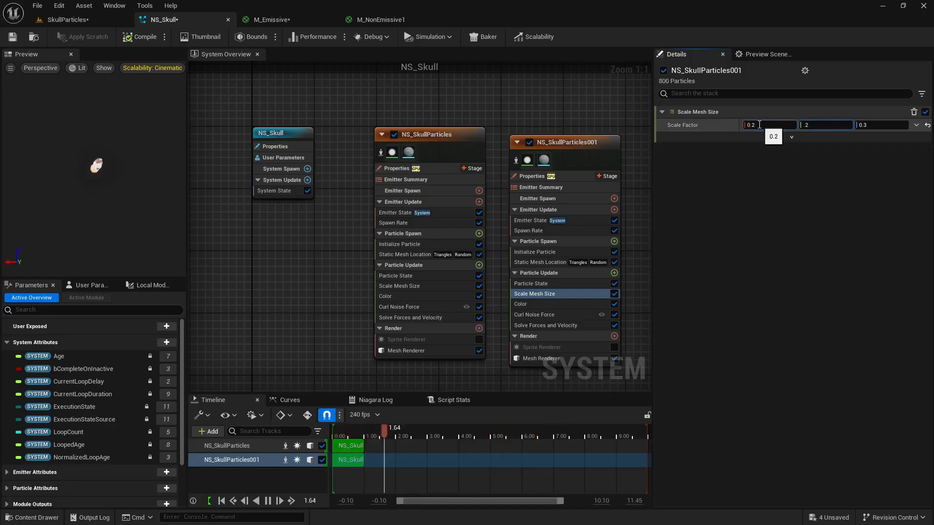
left_click(68, 20)
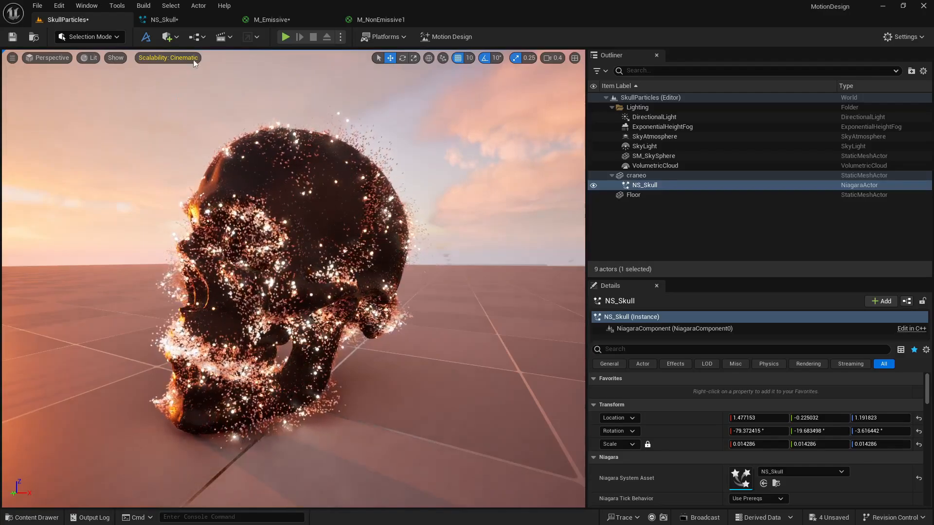
left_click(174, 21)
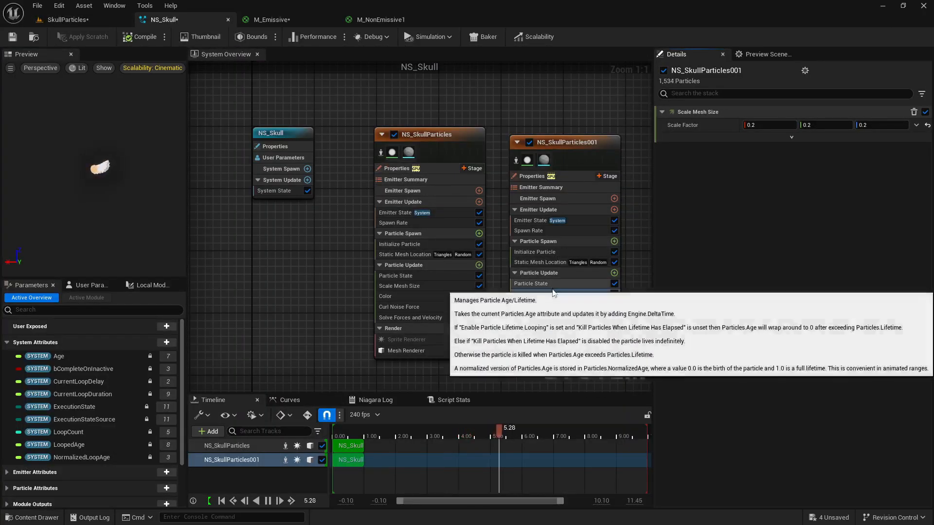
- Set the Spawn Rate of NS_SkullParticles001 to 1000 and view the skull in the level
left_click(544, 231)
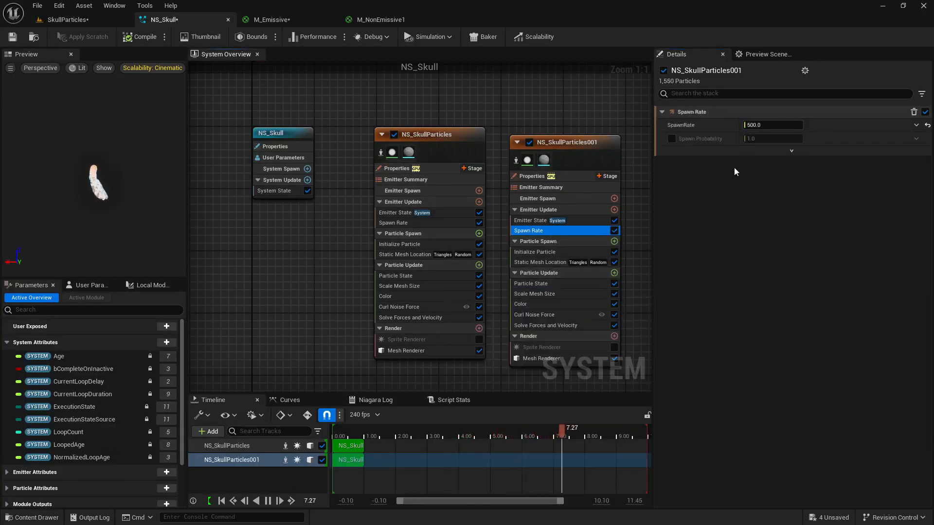
left_click(757, 125)
type("10")
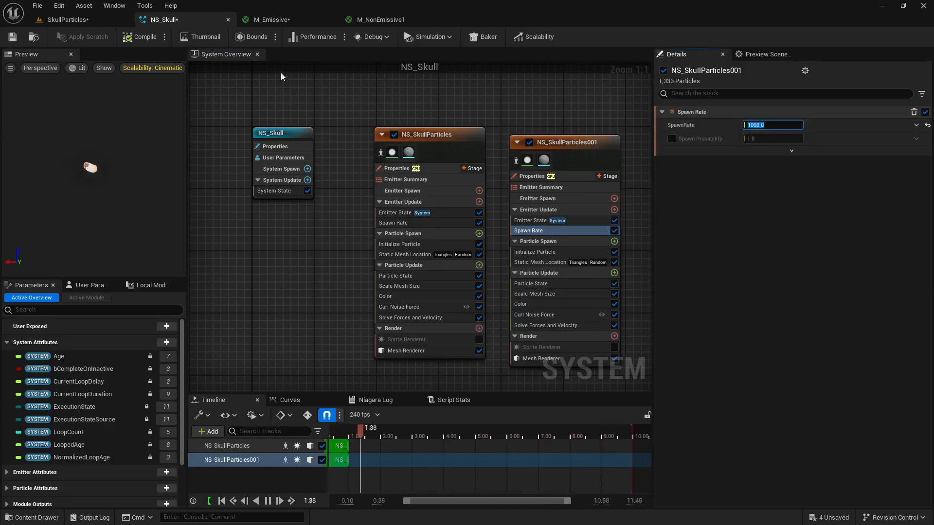
left_click(95, 16)
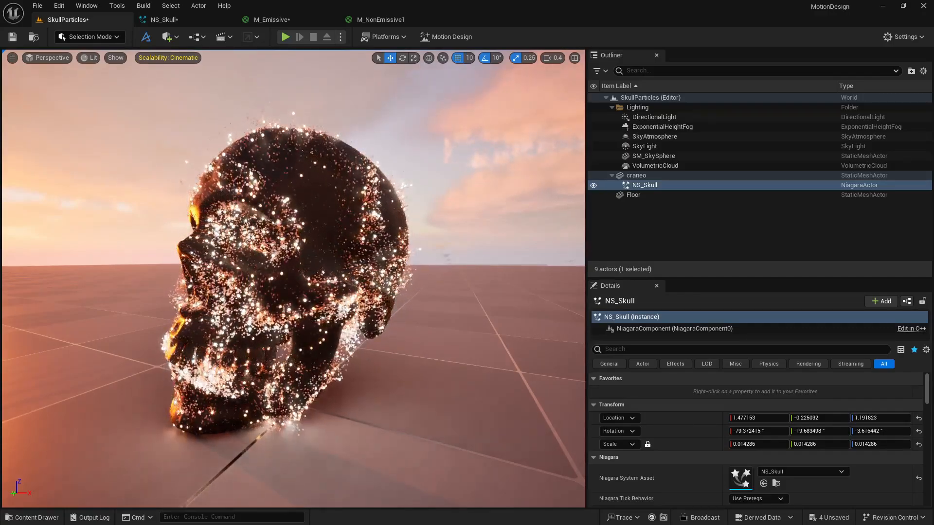
- Darken the level to a night scene and apply a dark, smooth material from the project content to the floor
left_click(469, 188)
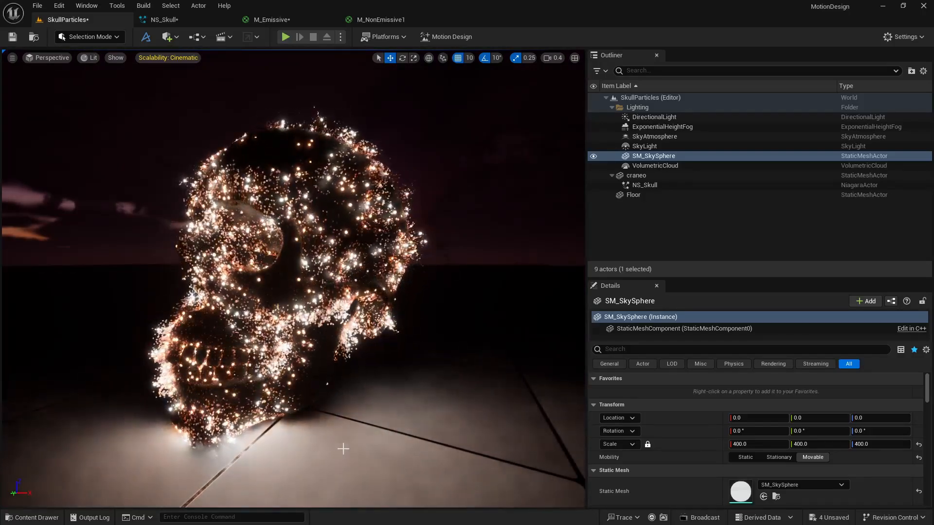
left_click_drag(352, 441, 352, 486)
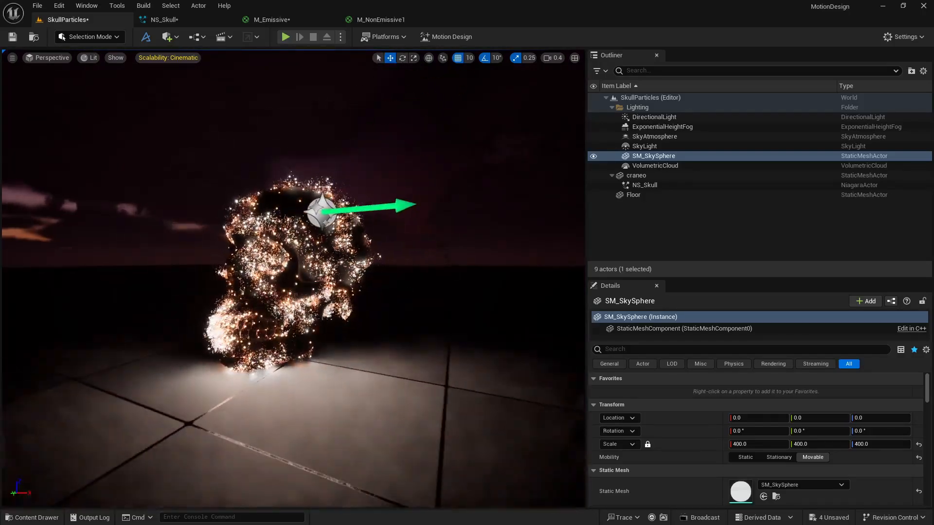
left_click(54, 518)
left_click_drag(596, 443, 467, 347)
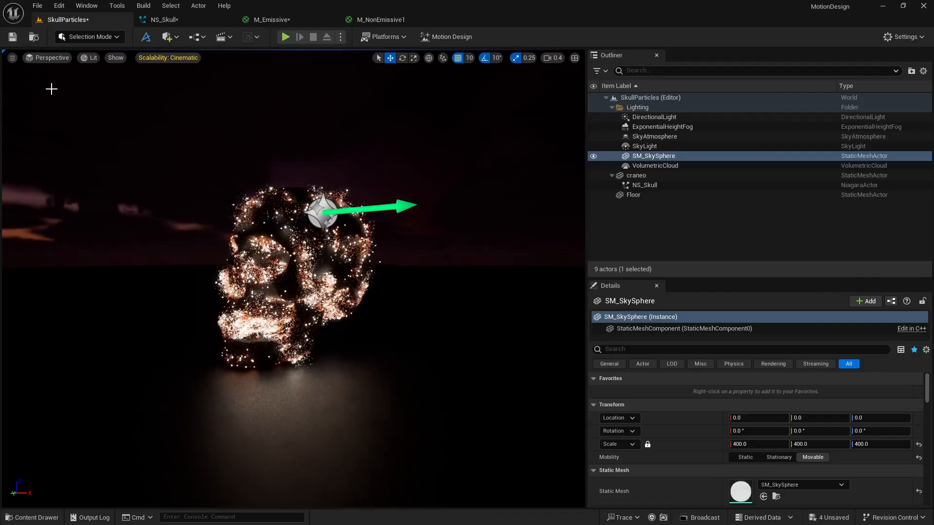
- Enable the viewport's custom Screen Percentage override and set it to 140
left_click(12, 58)
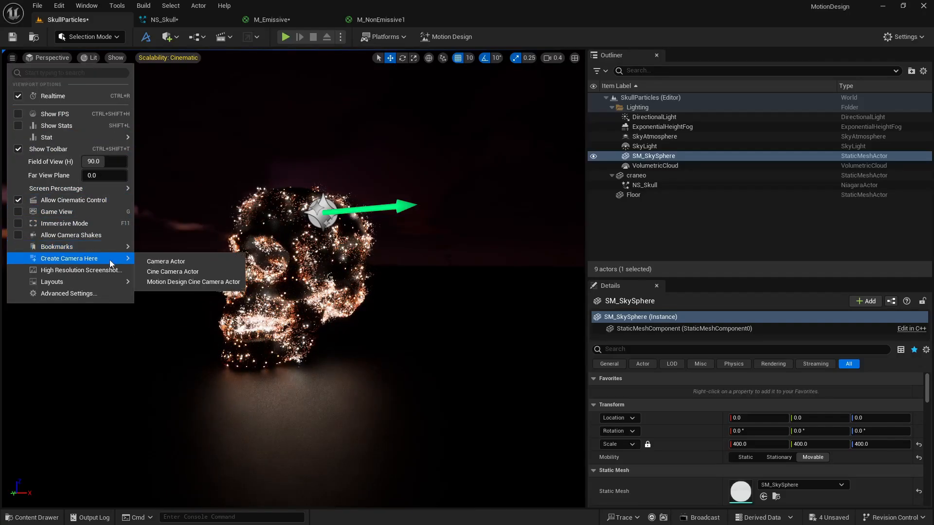
mouse_move(108, 190)
left_click(146, 271)
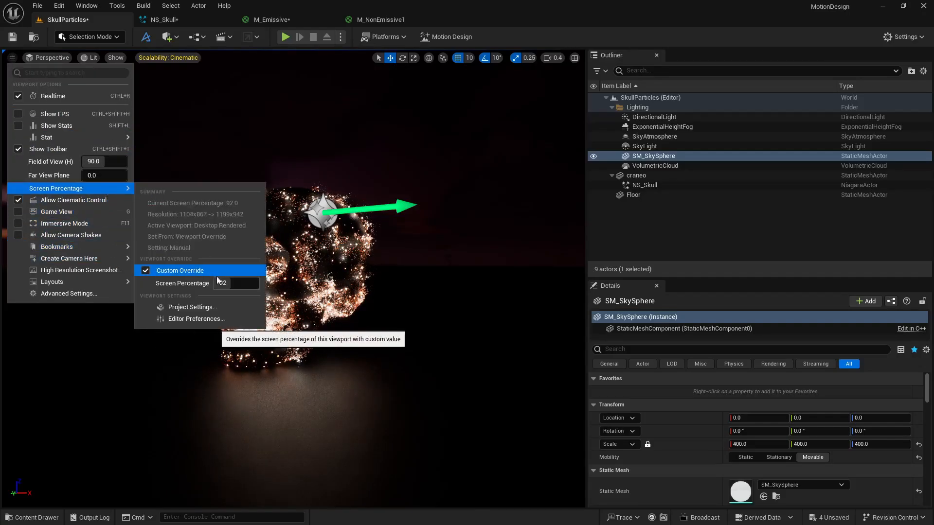
left_click(229, 283)
type("140")
key("Return")
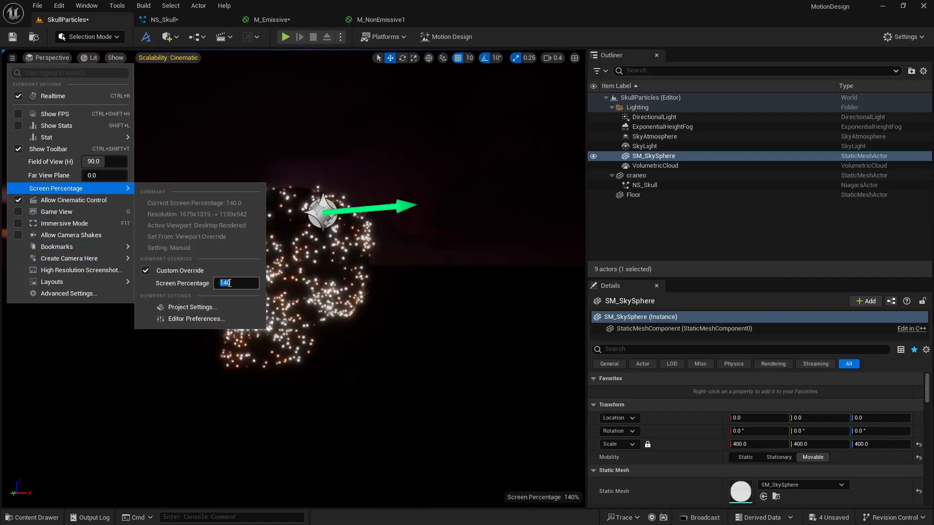
- Add a Cine Camera Actor to the level
left_click(474, 17)
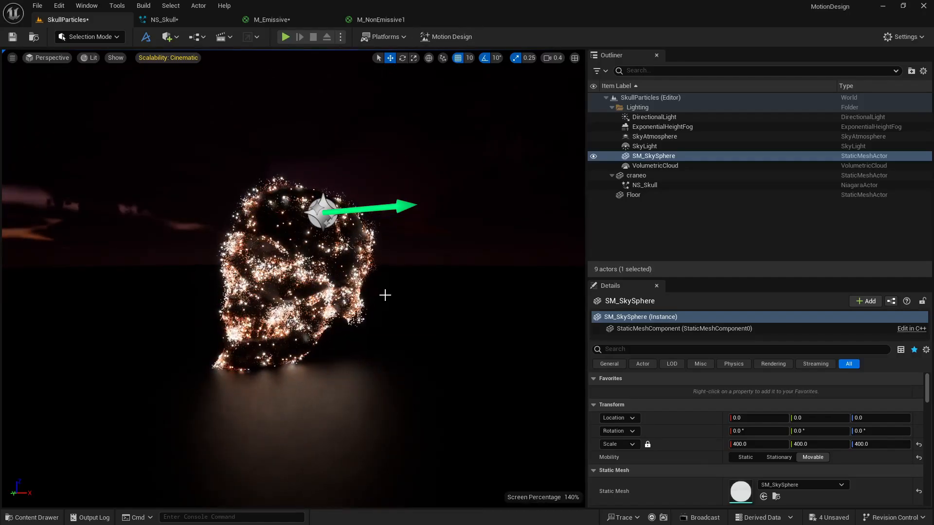
left_click(166, 36)
mouse_move(236, 151)
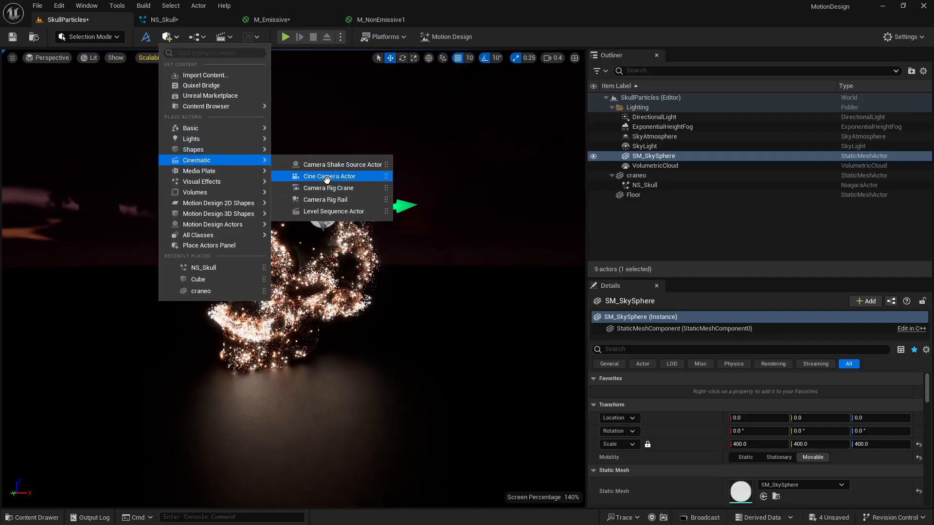
left_click(326, 177)
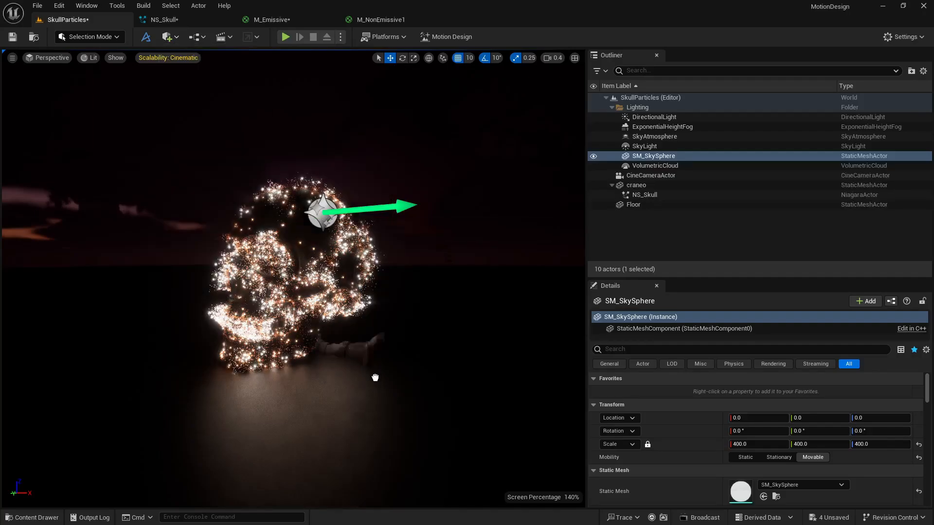
- Raise the CineCameraActor to a Z location of 60 and rotate it about the vertical axis to about -150°
left_click(161, 415)
left_click_drag(157, 373, 148, 250)
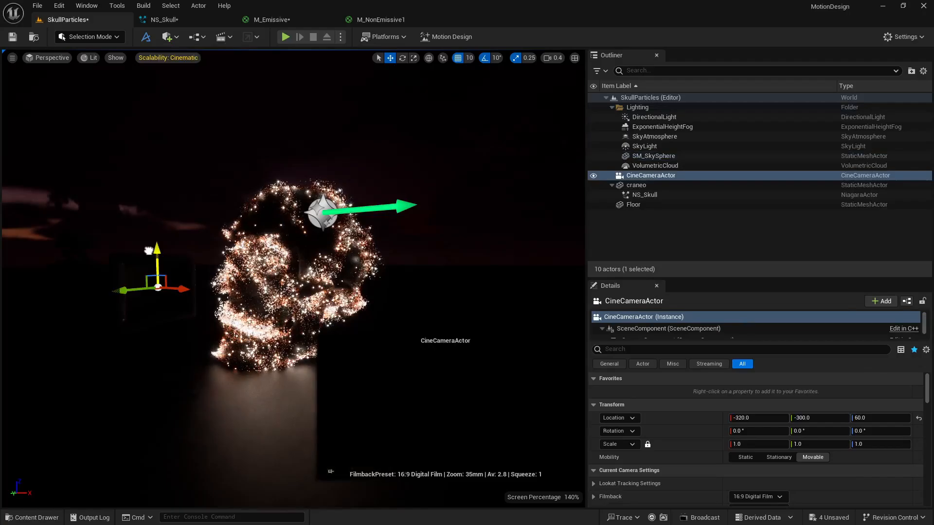
key("e")
left_click_drag(146, 290, 221, 285)
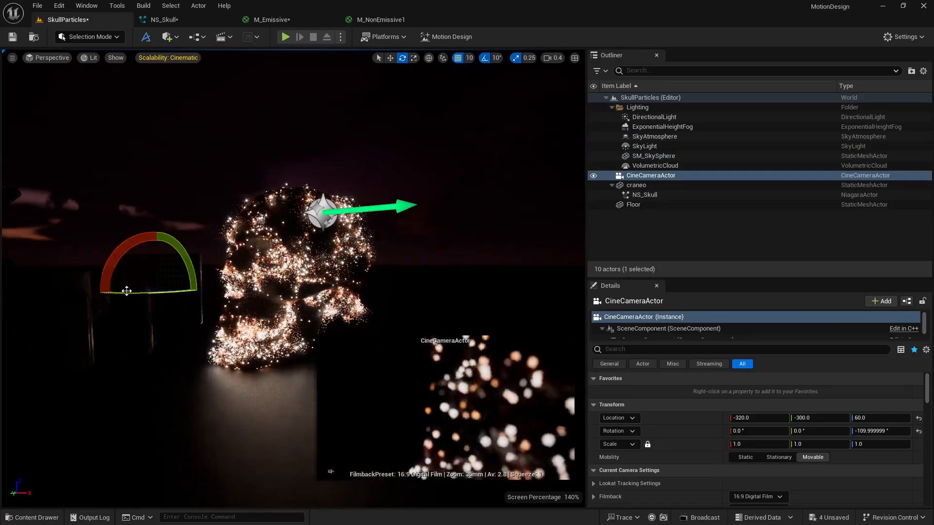
left_click_drag(126, 290, 136, 292)
key("w")
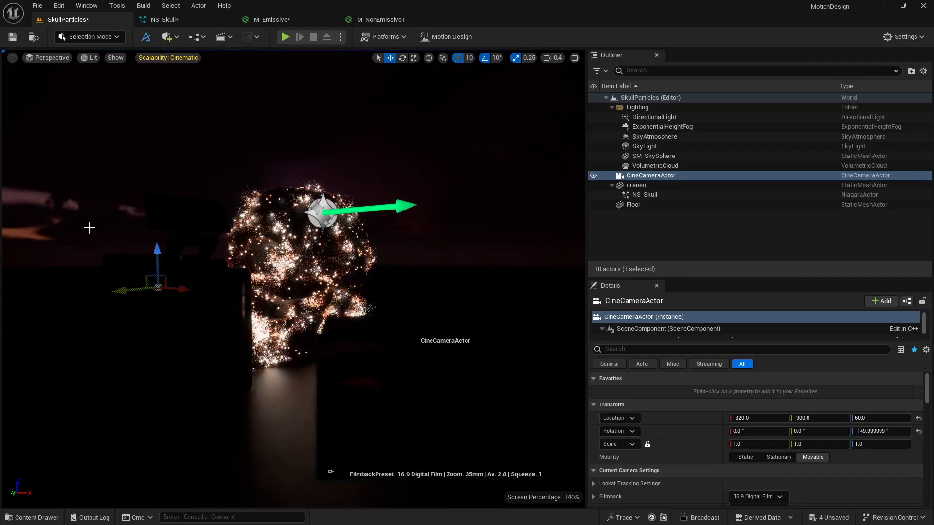
- Pilot the CineCameraActor in the viewport and fly it until the whole skull is framed above the floor
left_click(47, 57)
left_click(74, 177)
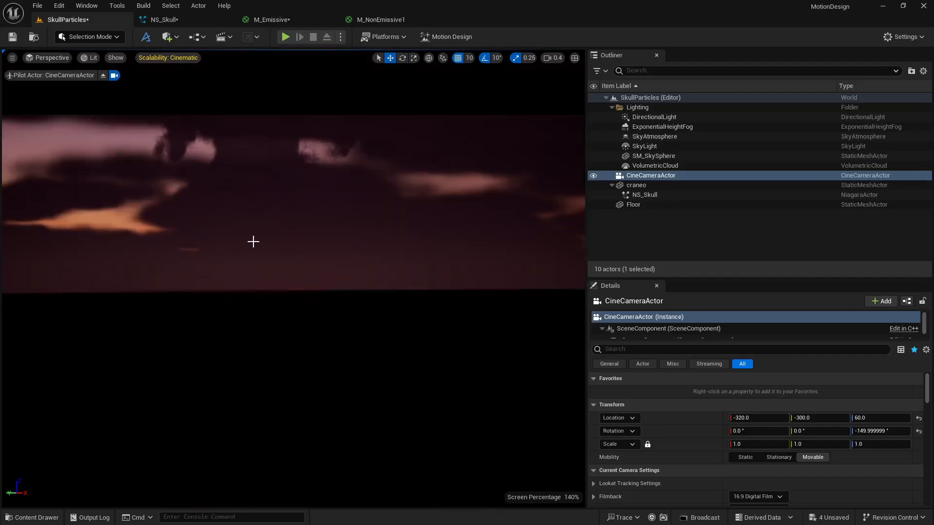
key("s")
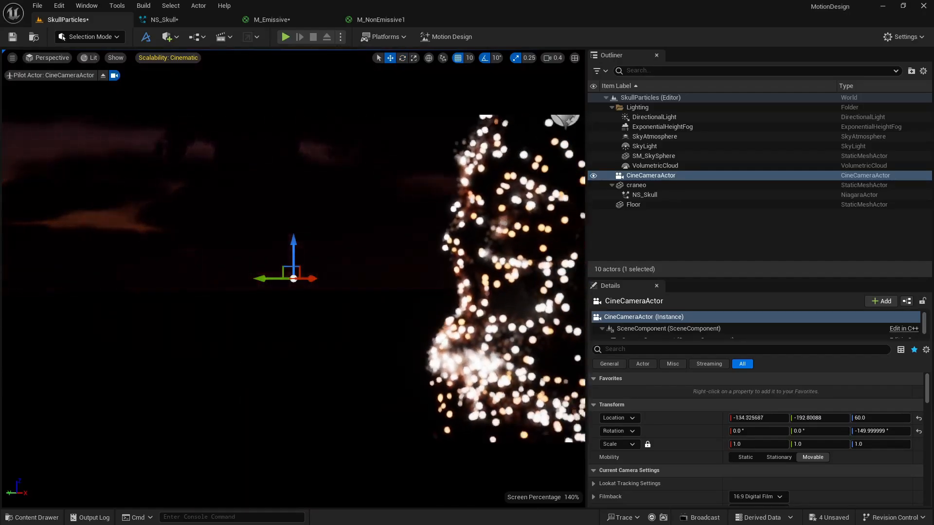
right_click_drag(293, 262, 332, 263)
key("a")
key("w")
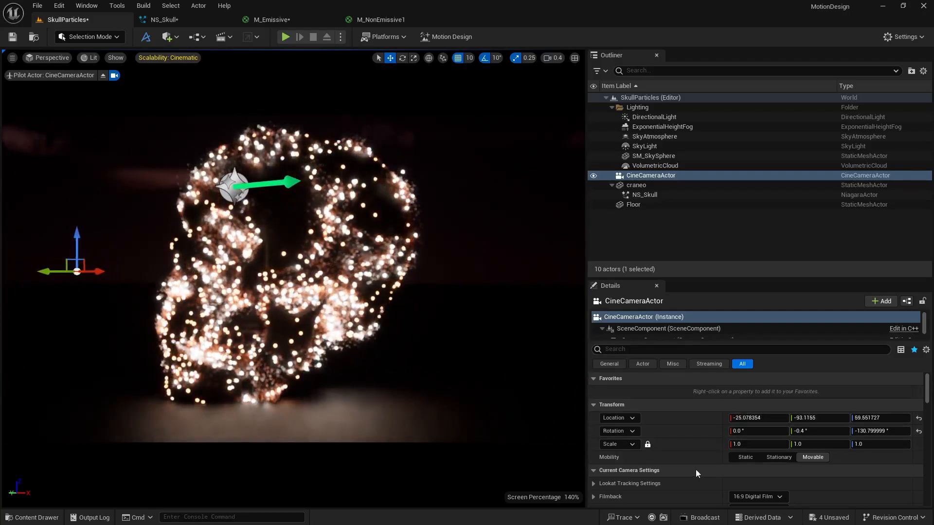
- Set the camera's Manual Focus Distance by sampling a point on the skull in the viewport
scroll(696, 468, "down", 5)
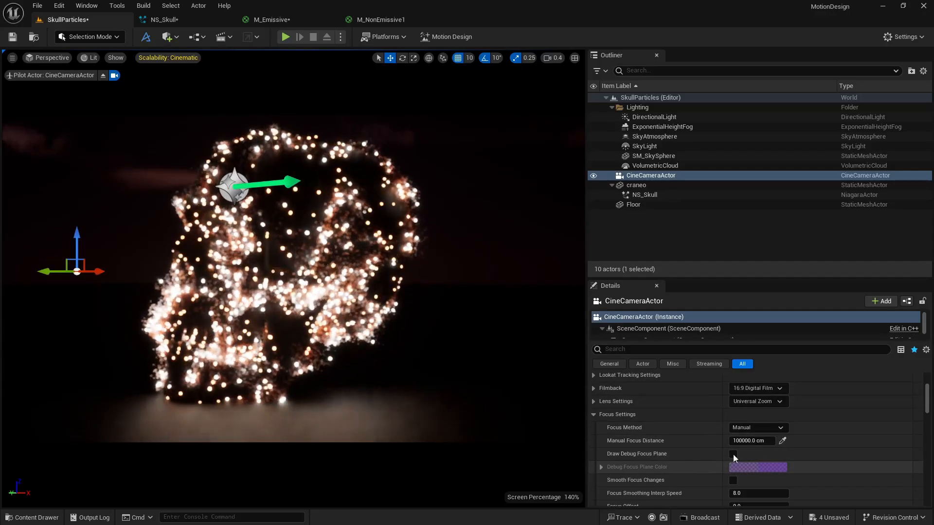
left_click(782, 440)
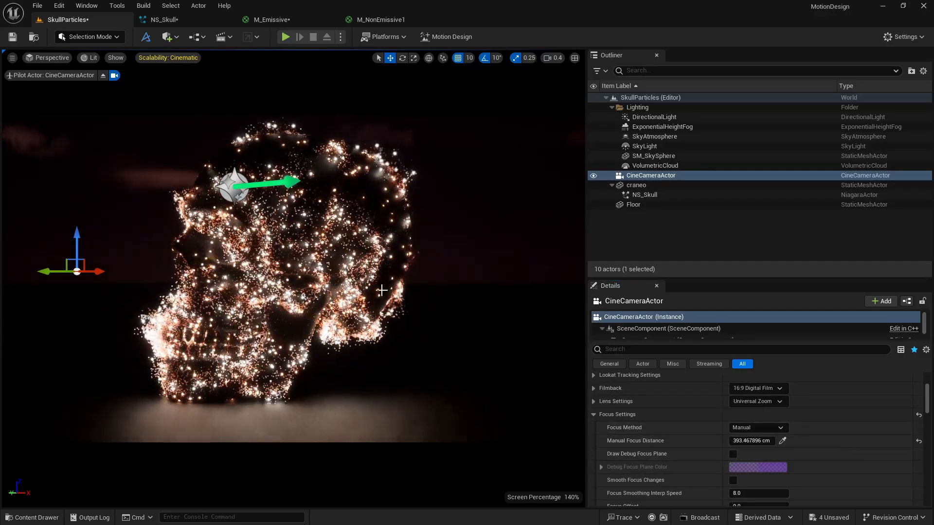
left_click(382, 290)
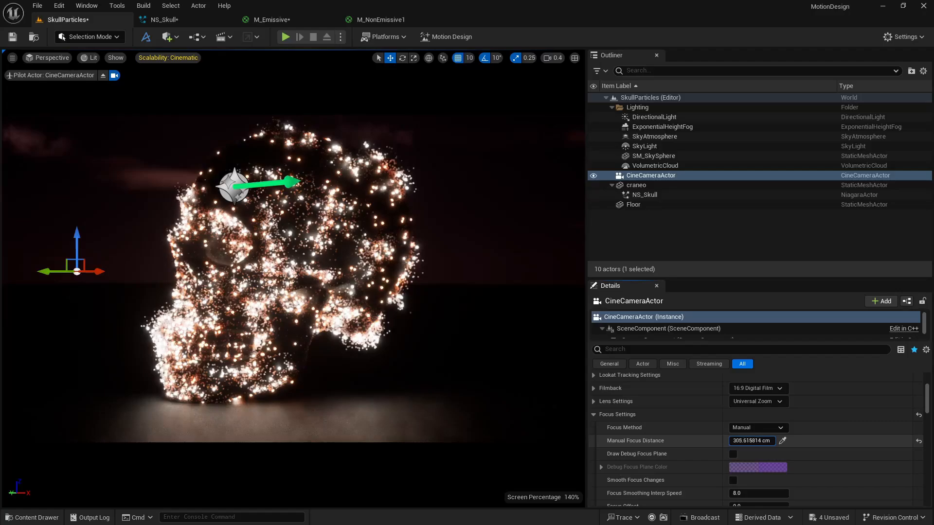
- Increase the camera's Current Focal Length to about 55 and reframe the skull closely in the shot
scroll(690, 428, "down", 6)
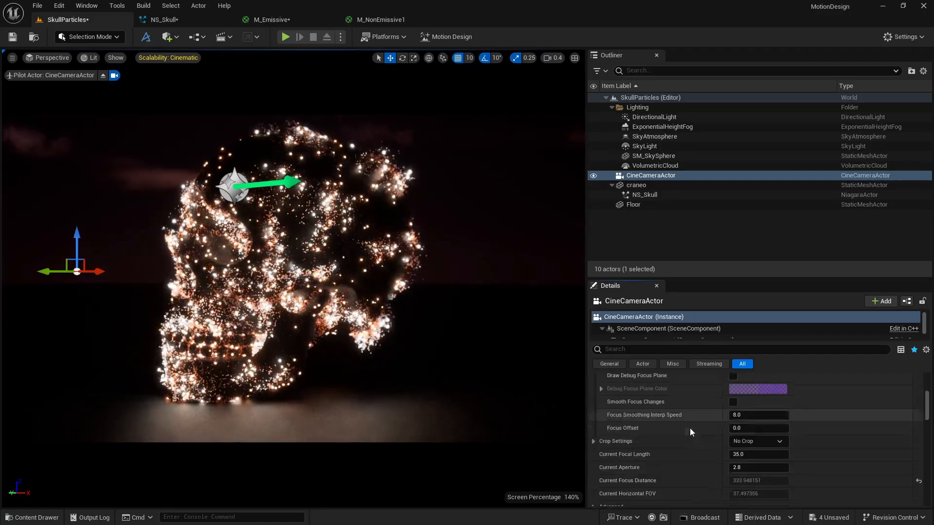
scroll(705, 458, "up", 3)
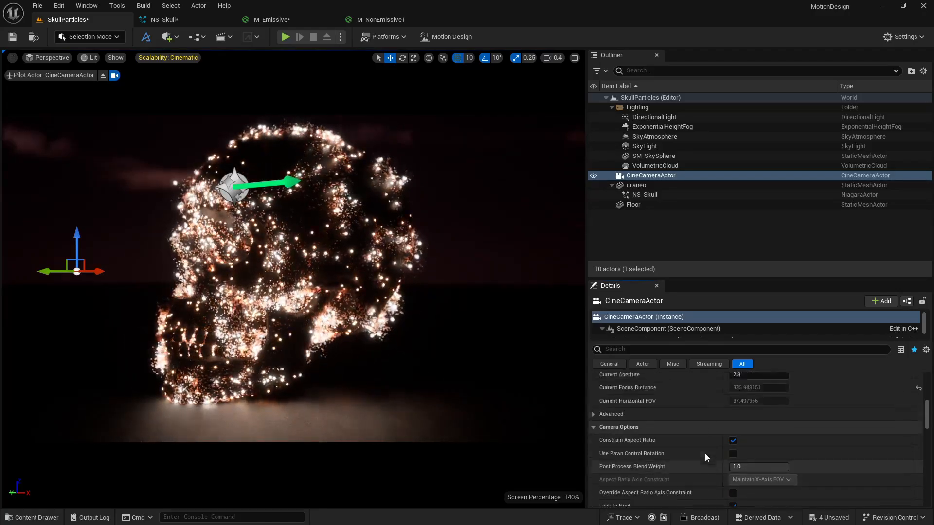
mouse_move(741, 424)
left_mouse_down()
mouse_move(773, 423)
mouse_move(742, 423)
left_mouse_up()
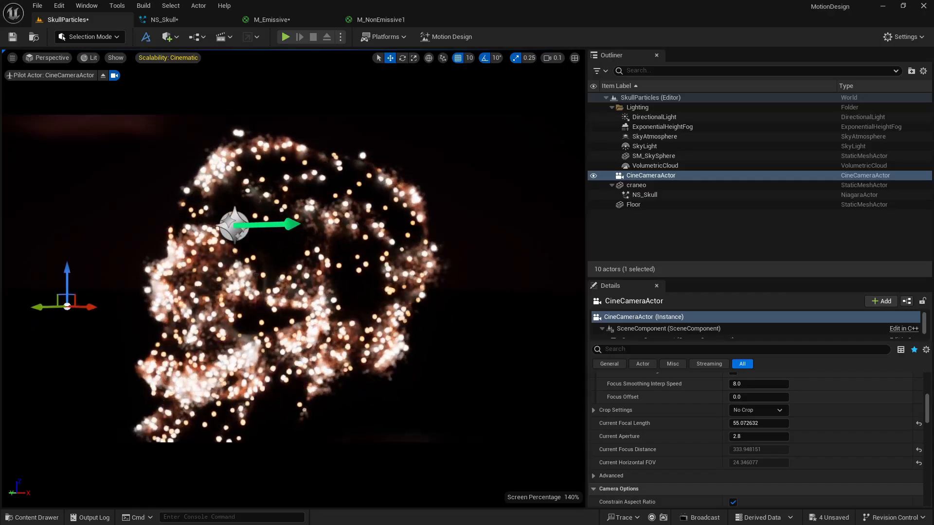
- Adjust the camera's Manual Focus Distance to about 431 cm to refocus on the skull particles
scroll(756, 437, "up", 3)
mouse_move(751, 409)
left_mouse_down()
mouse_move(778, 409)
mouse_move(753, 409)
mouse_move(764, 409)
left_mouse_up()
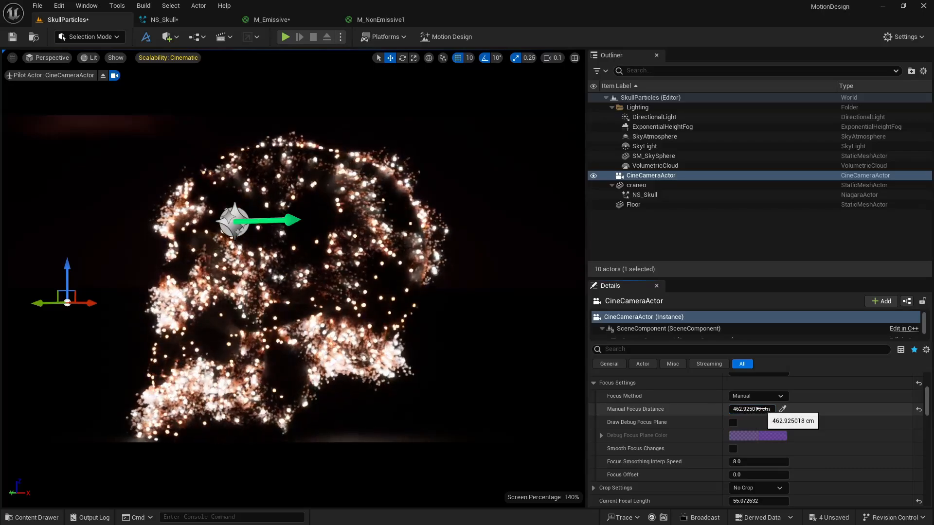
left_click_drag(762, 409, 758, 409)
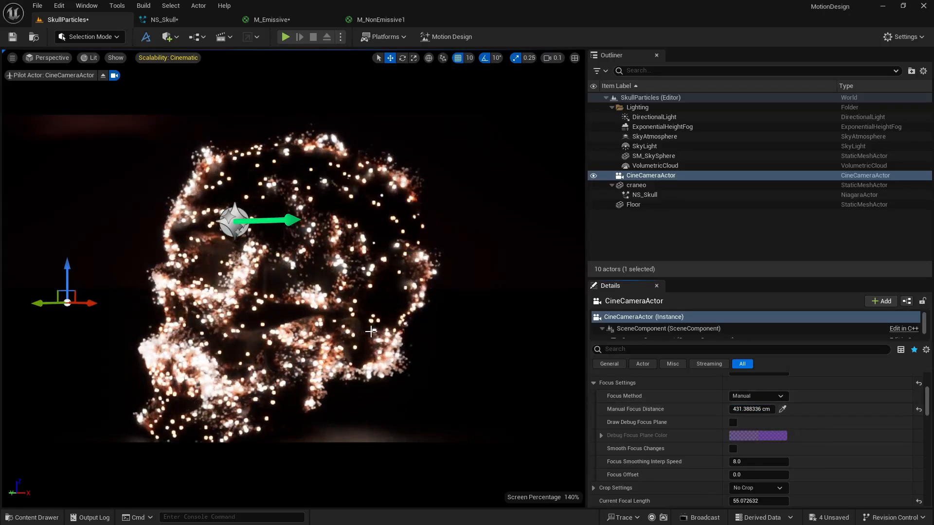